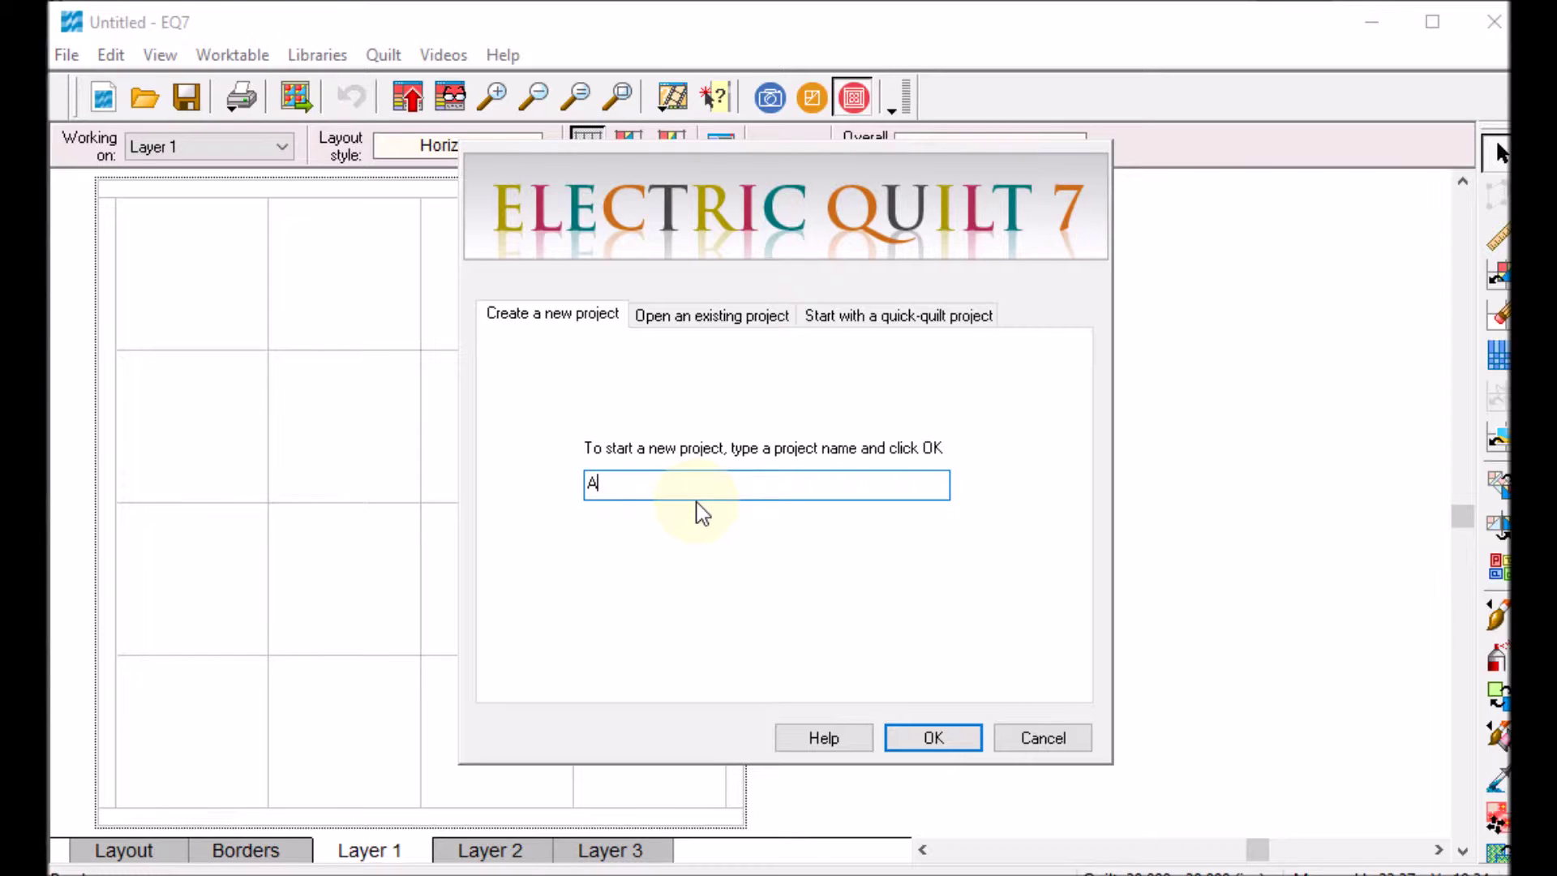
Create a new EQ7 project named 'Antique Crazy Quilt'
{"action": "type", "text": "ue Crazy Quilt"}
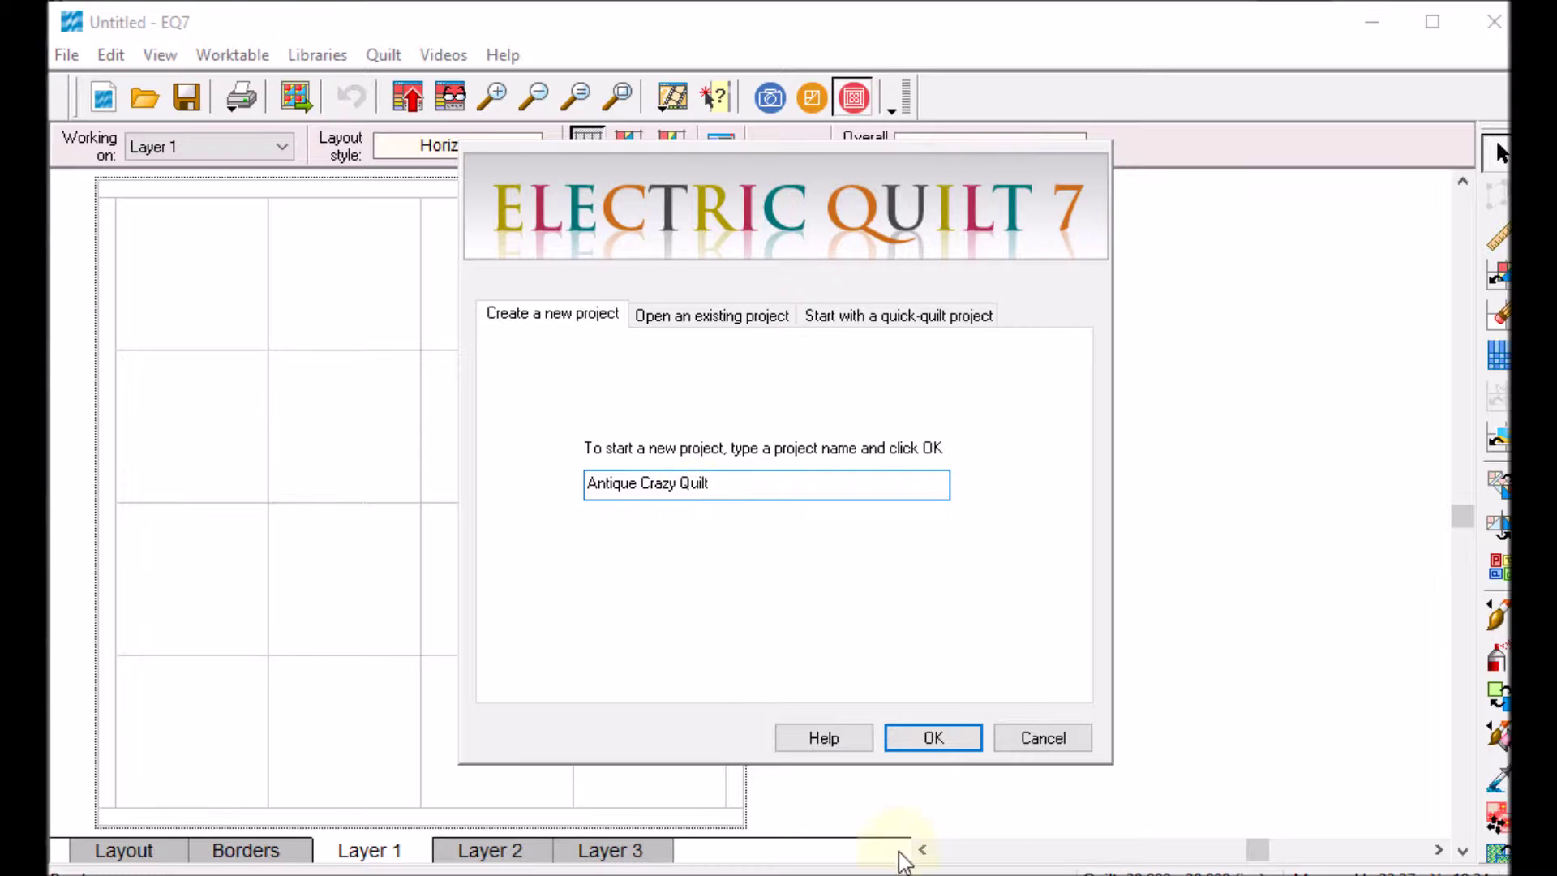
{"action": "left_click", "coordinate": [934, 738]}
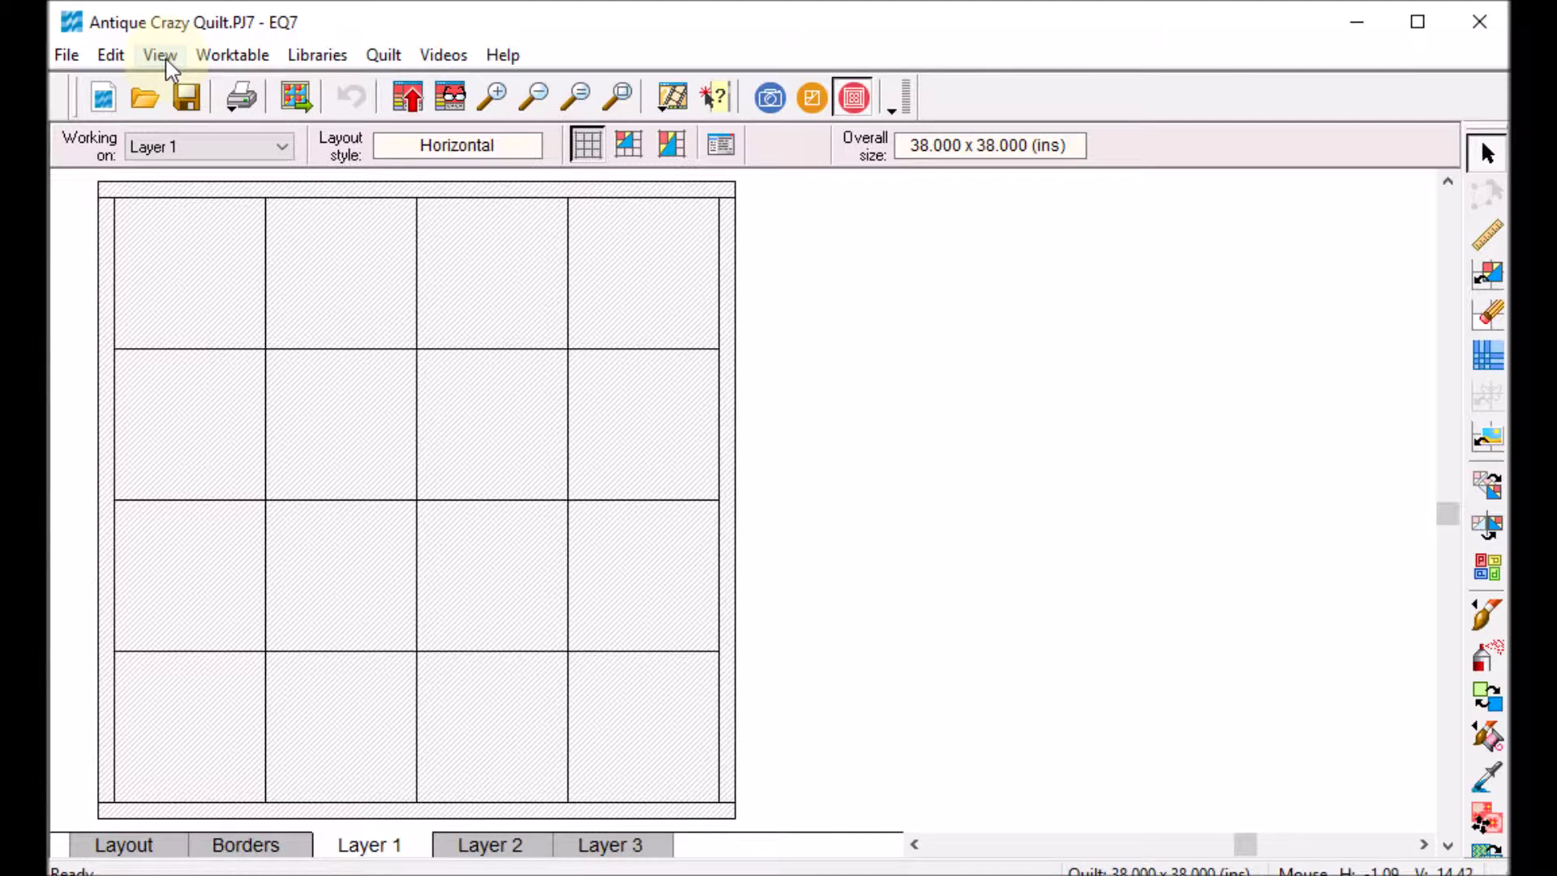
Clear every fabric from the project sketchbook and close it
{"action": "left_click", "coordinate": [161, 57]}
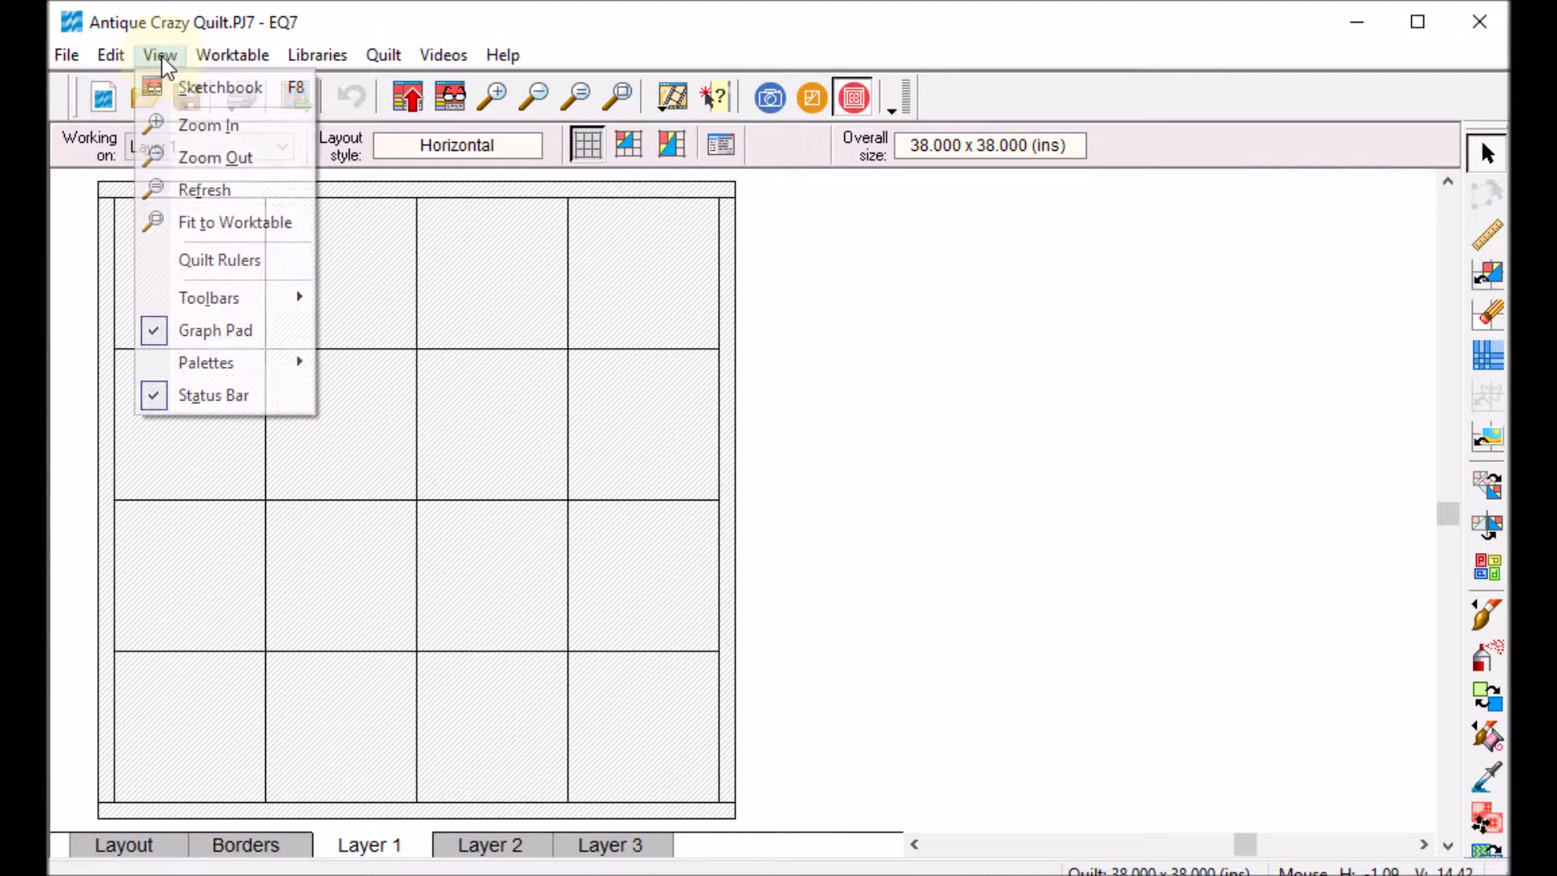
{"action": "left_click", "coordinate": [240, 91]}
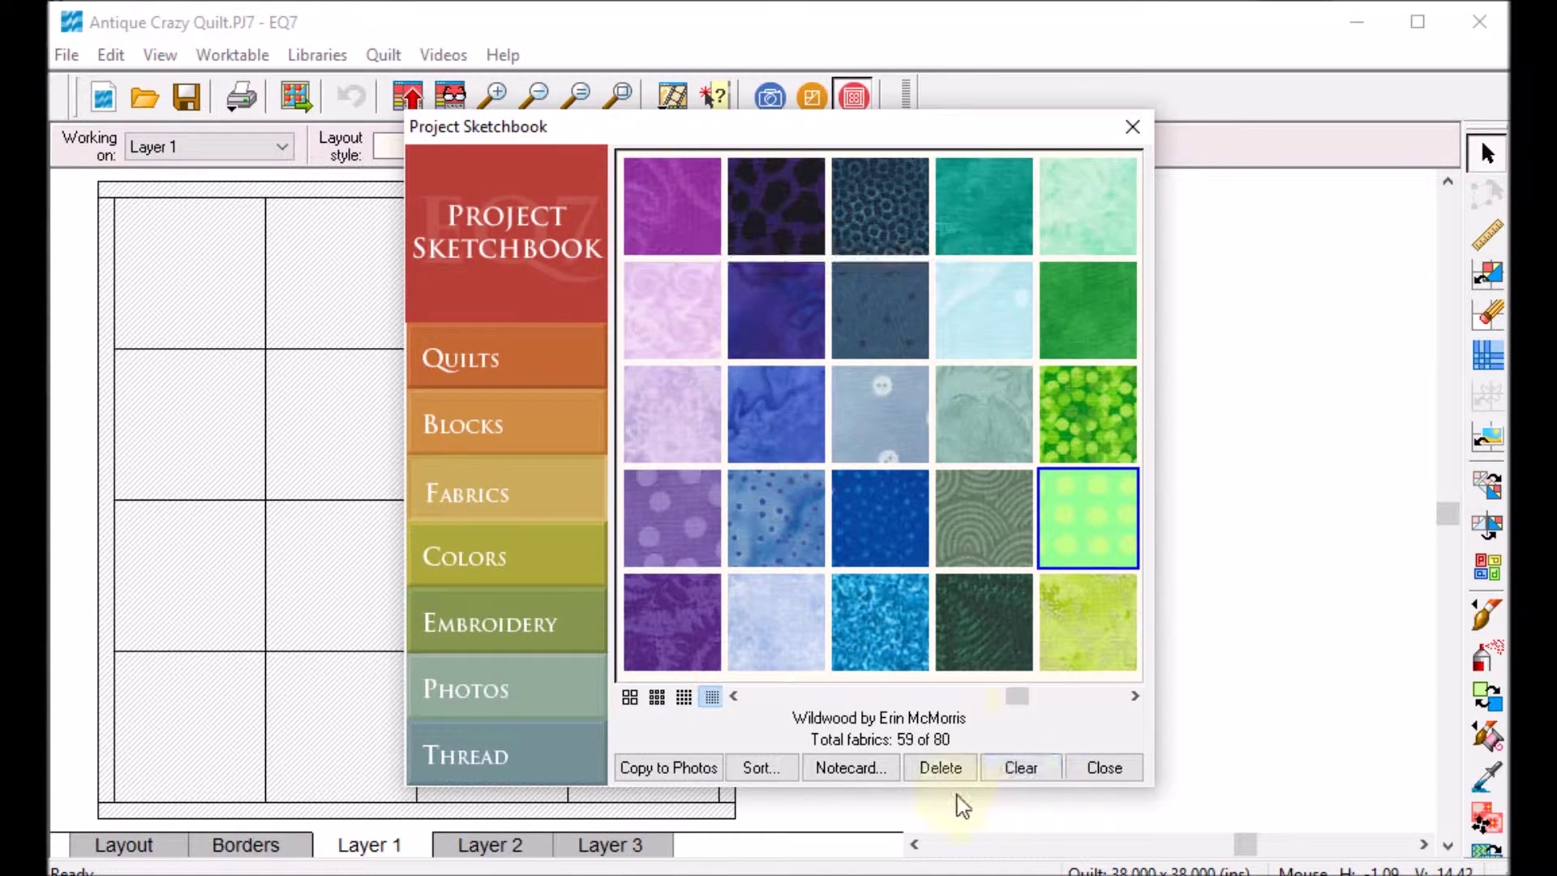
{"action": "left_click", "coordinate": [1020, 767]}
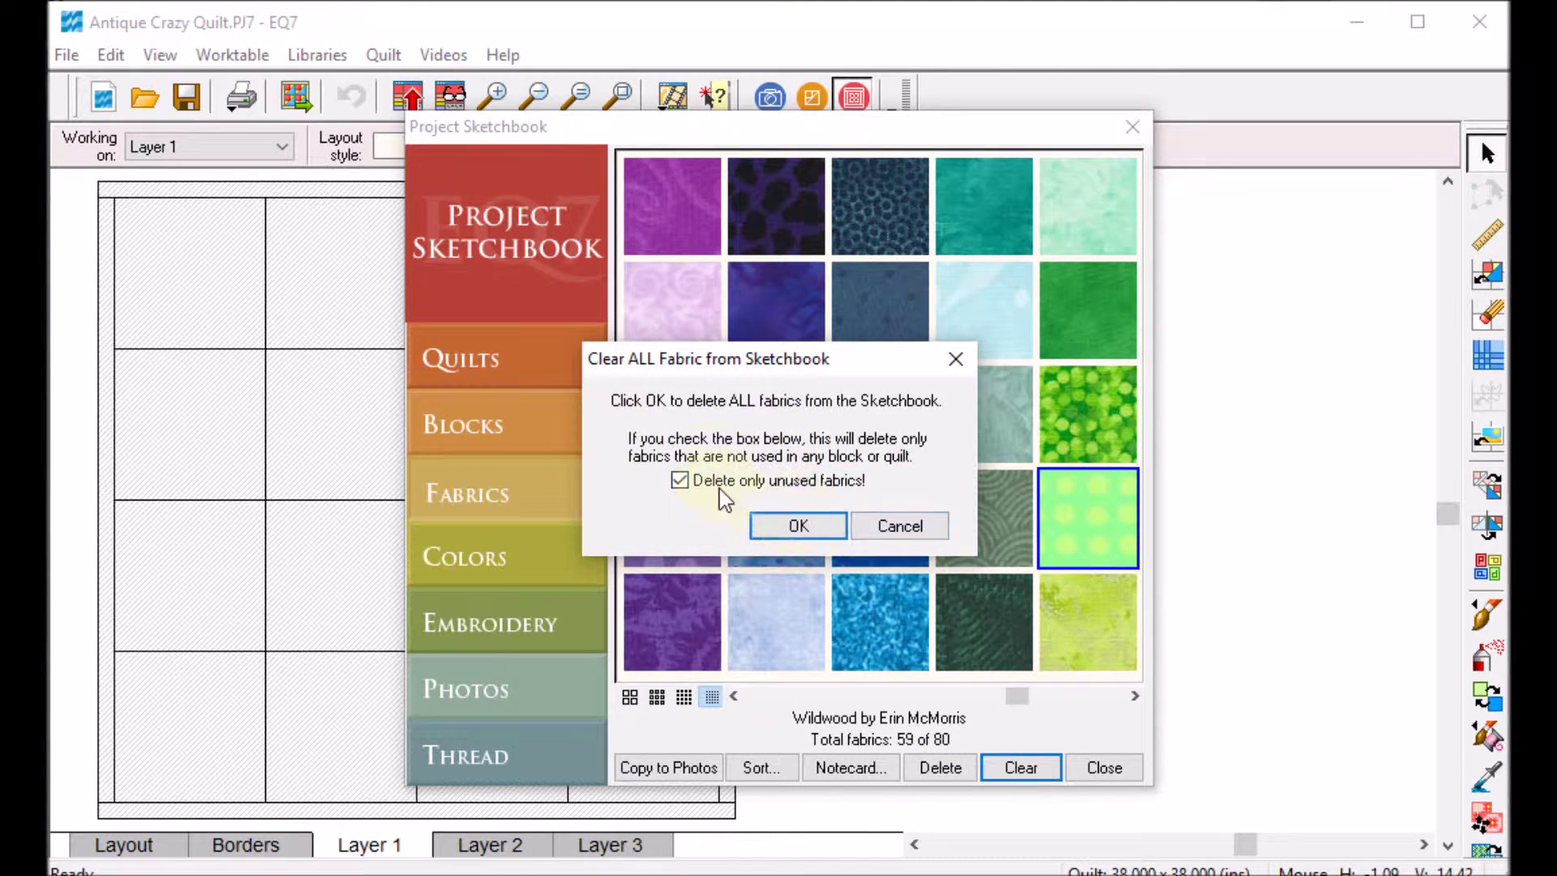
{"action": "left_click", "coordinate": [799, 527]}
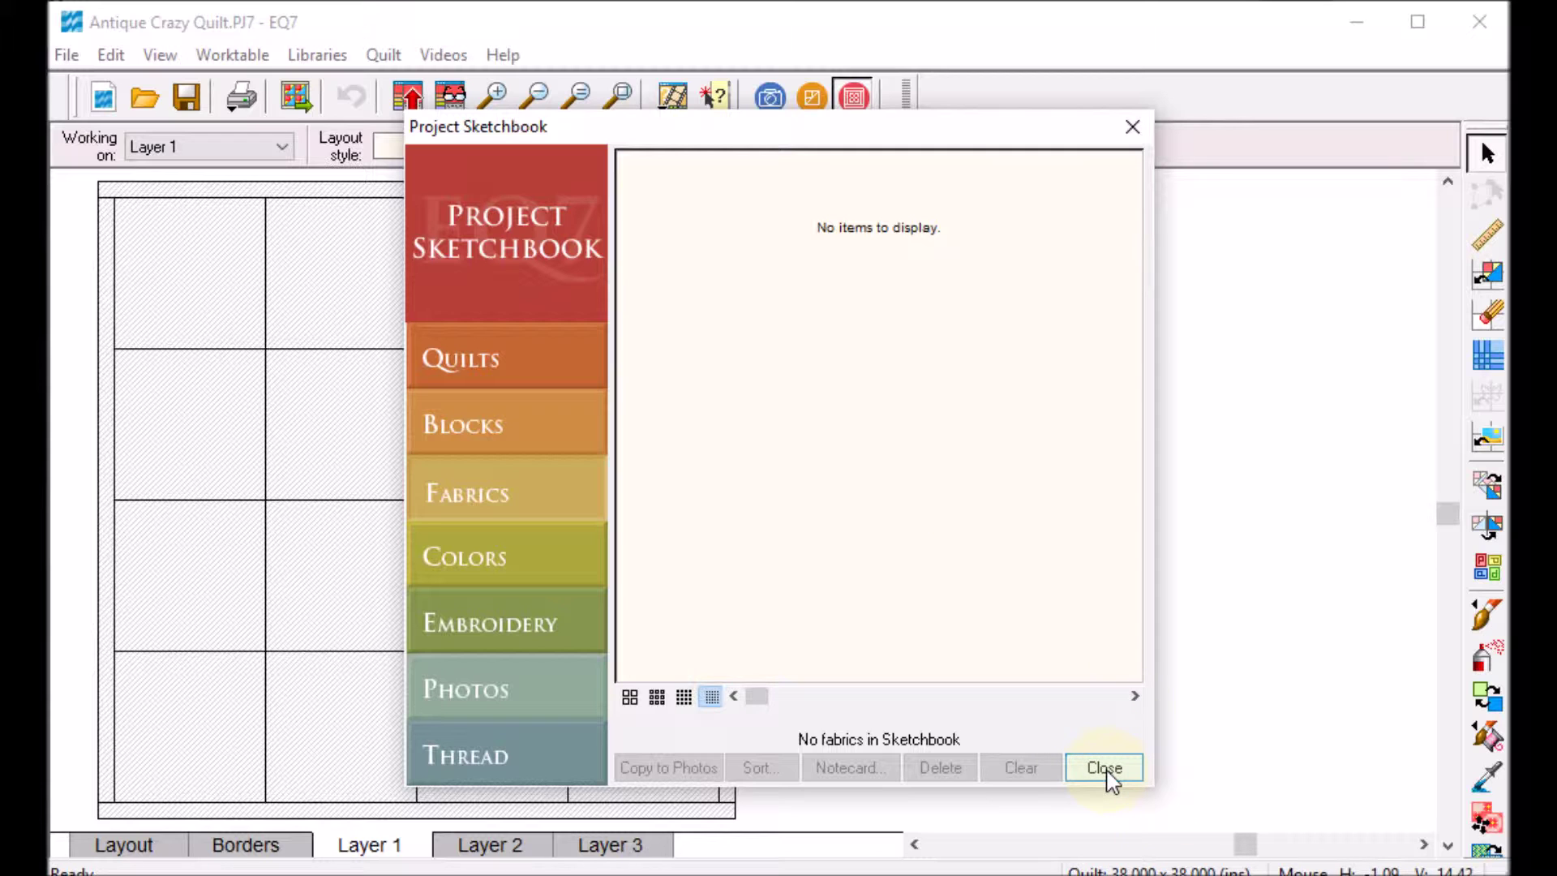
{"action": "left_click", "coordinate": [1109, 772]}
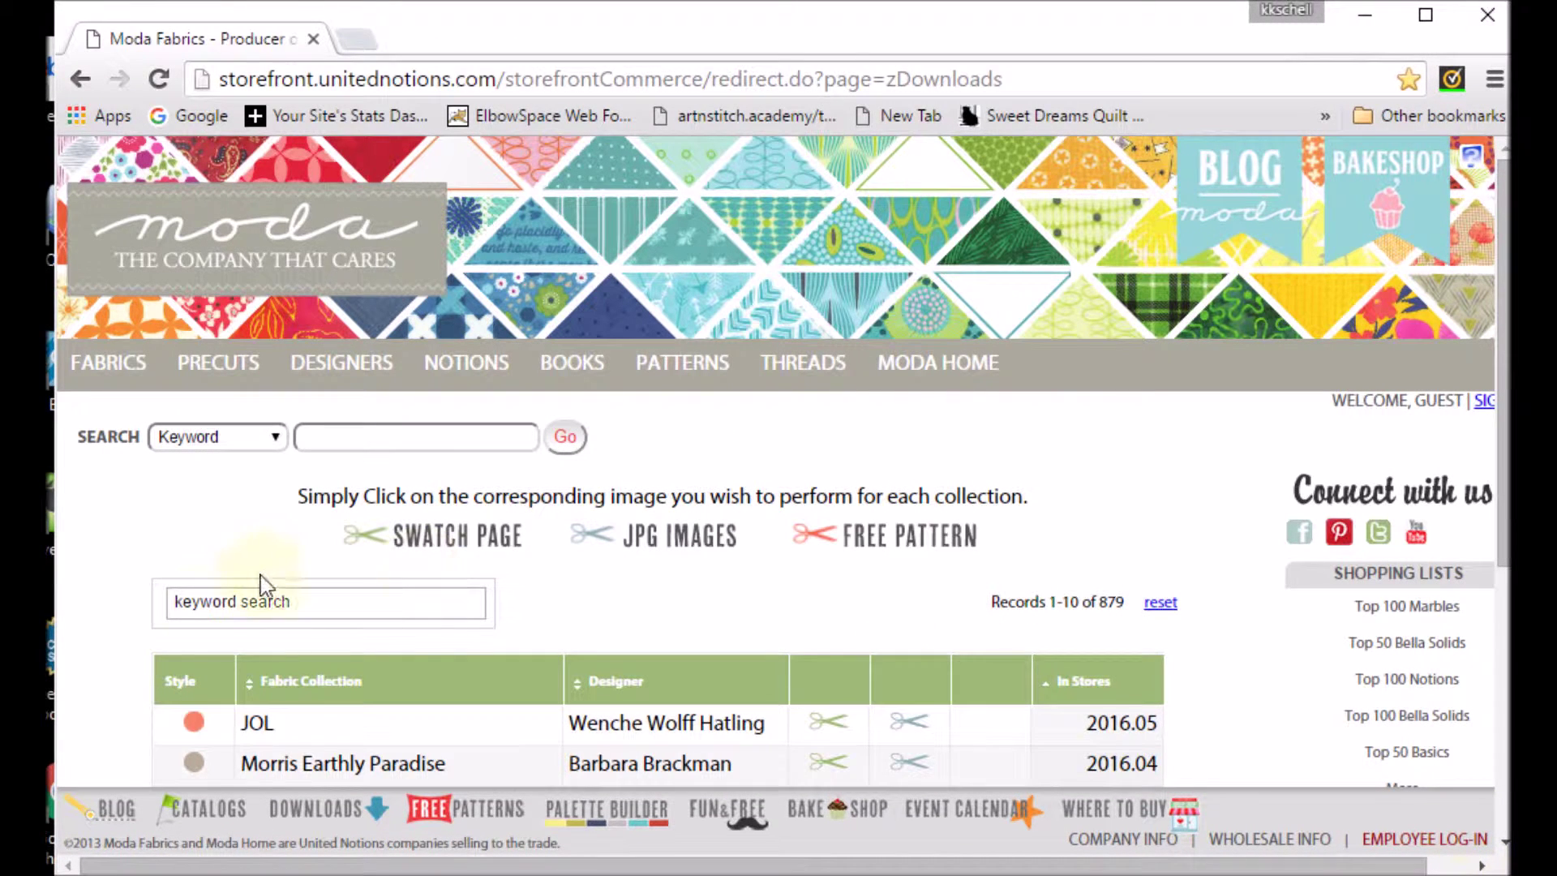
Search Moda collections for 'wool' and download JPG archives for Wool and Needle Flannels III and II
{"action": "left_click", "coordinate": [204, 601]}
{"action": "type", "text": "wool"}
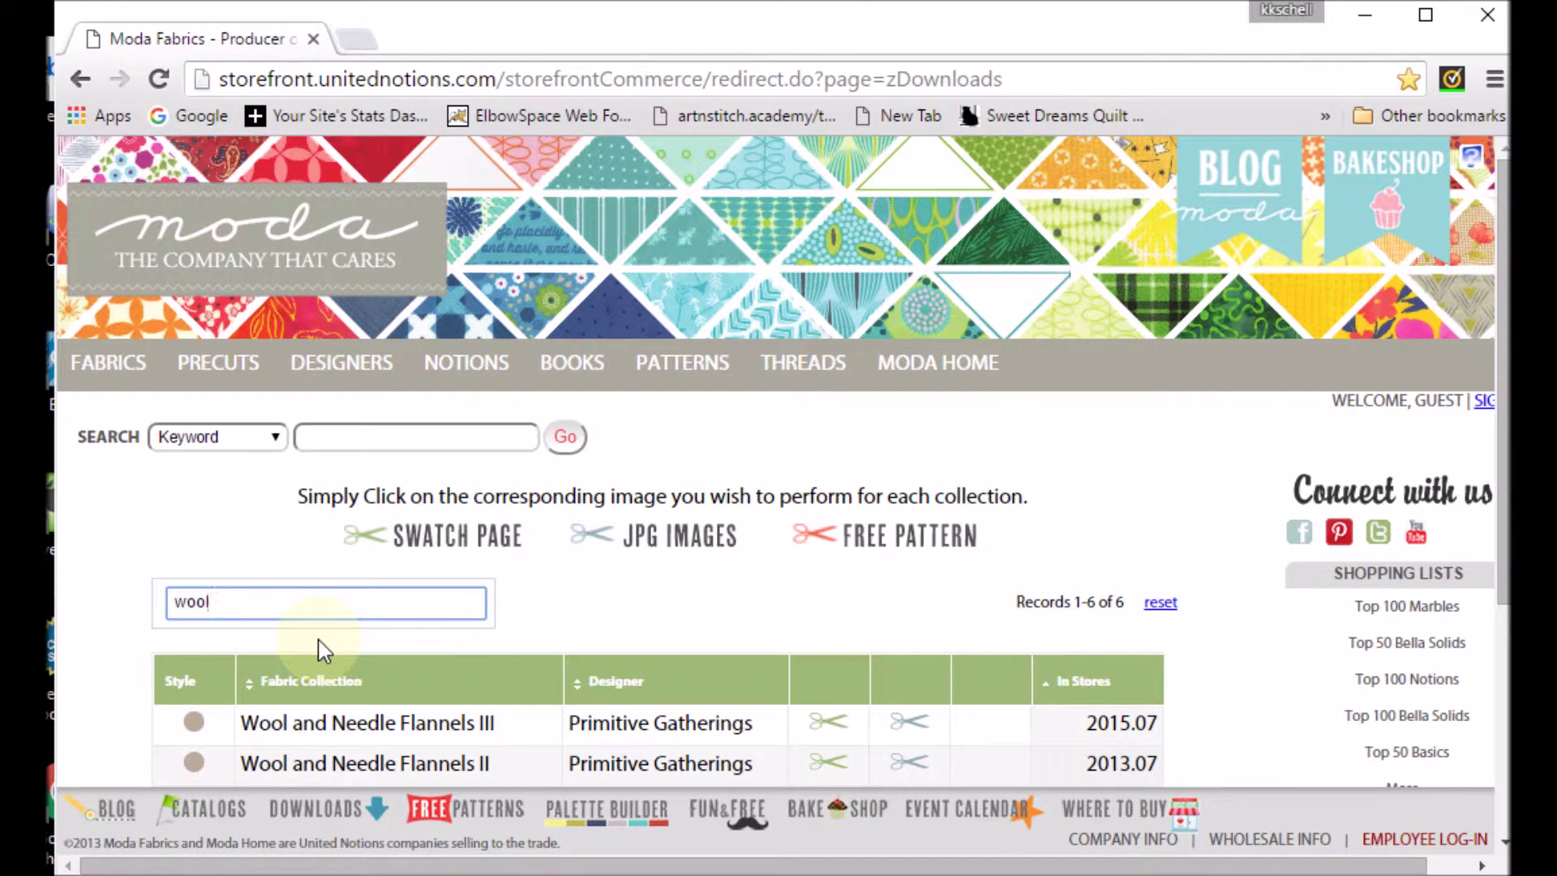
{"action": "left_click_drag", "start_coordinate": [1506, 507], "coordinate": [1505, 601]}
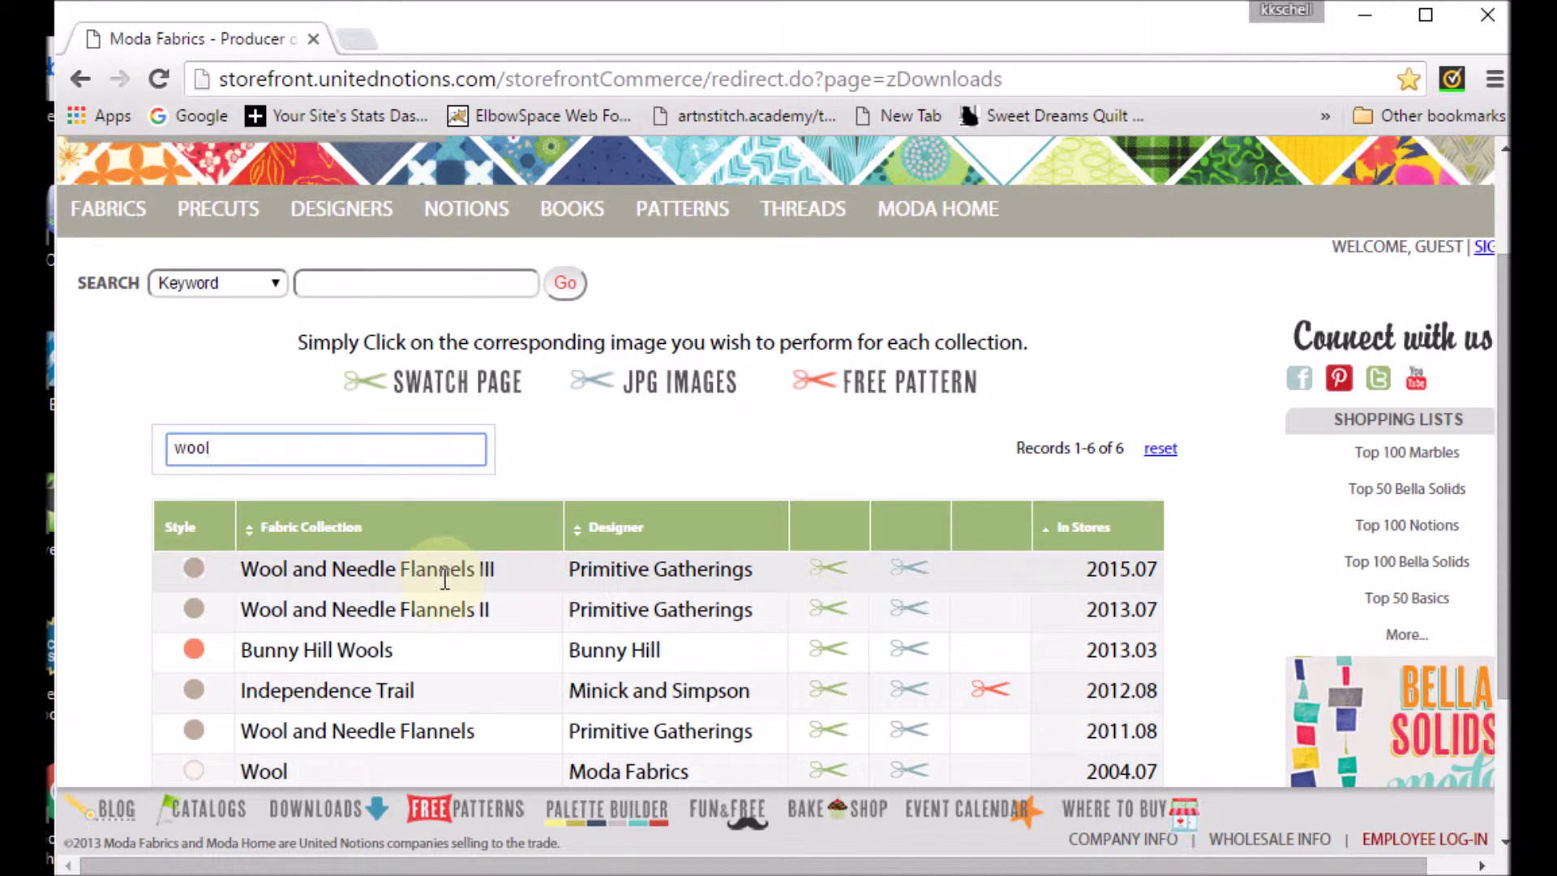
{"action": "left_click", "coordinate": [444, 577]}
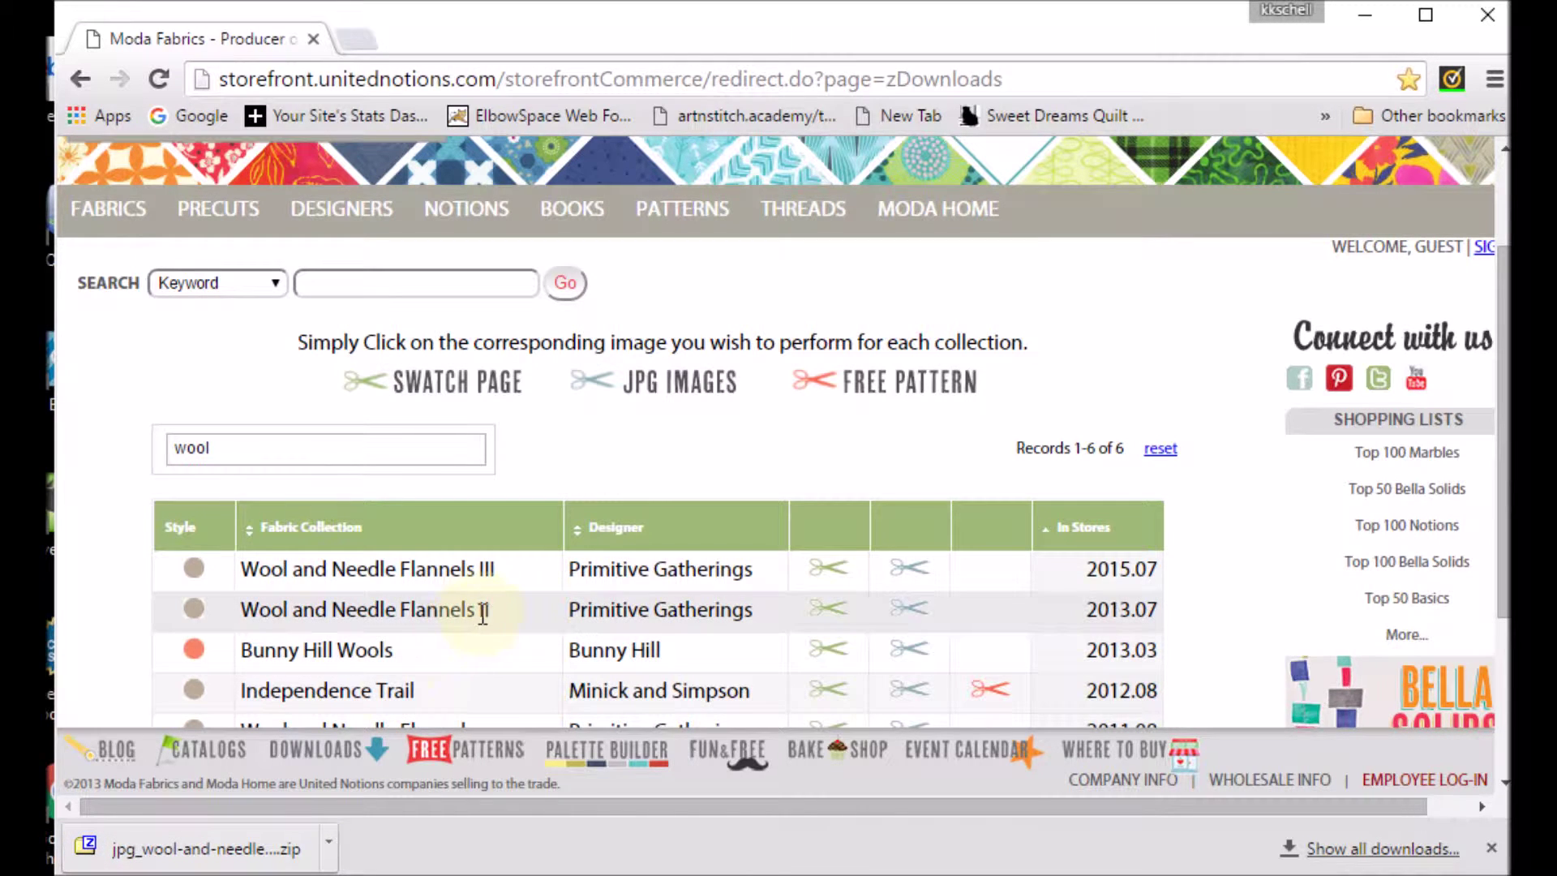
{"action": "left_click", "coordinate": [922, 622]}
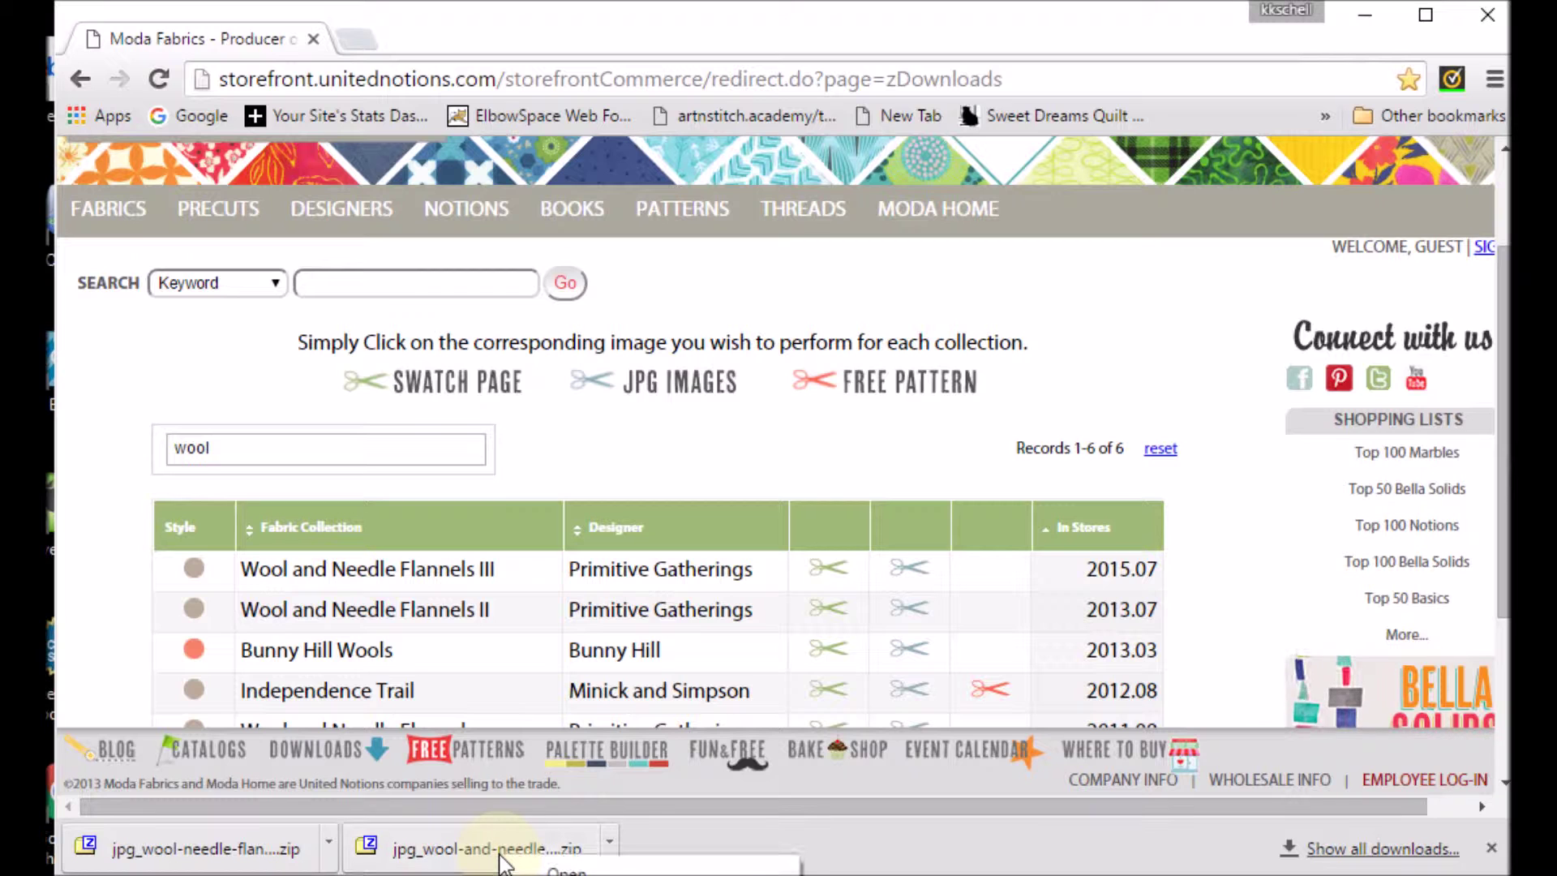
Extract all 32 images from the first archive into a new 'wool fabrics 2' Downloads folder
{"action": "left_click", "coordinate": [502, 864]}
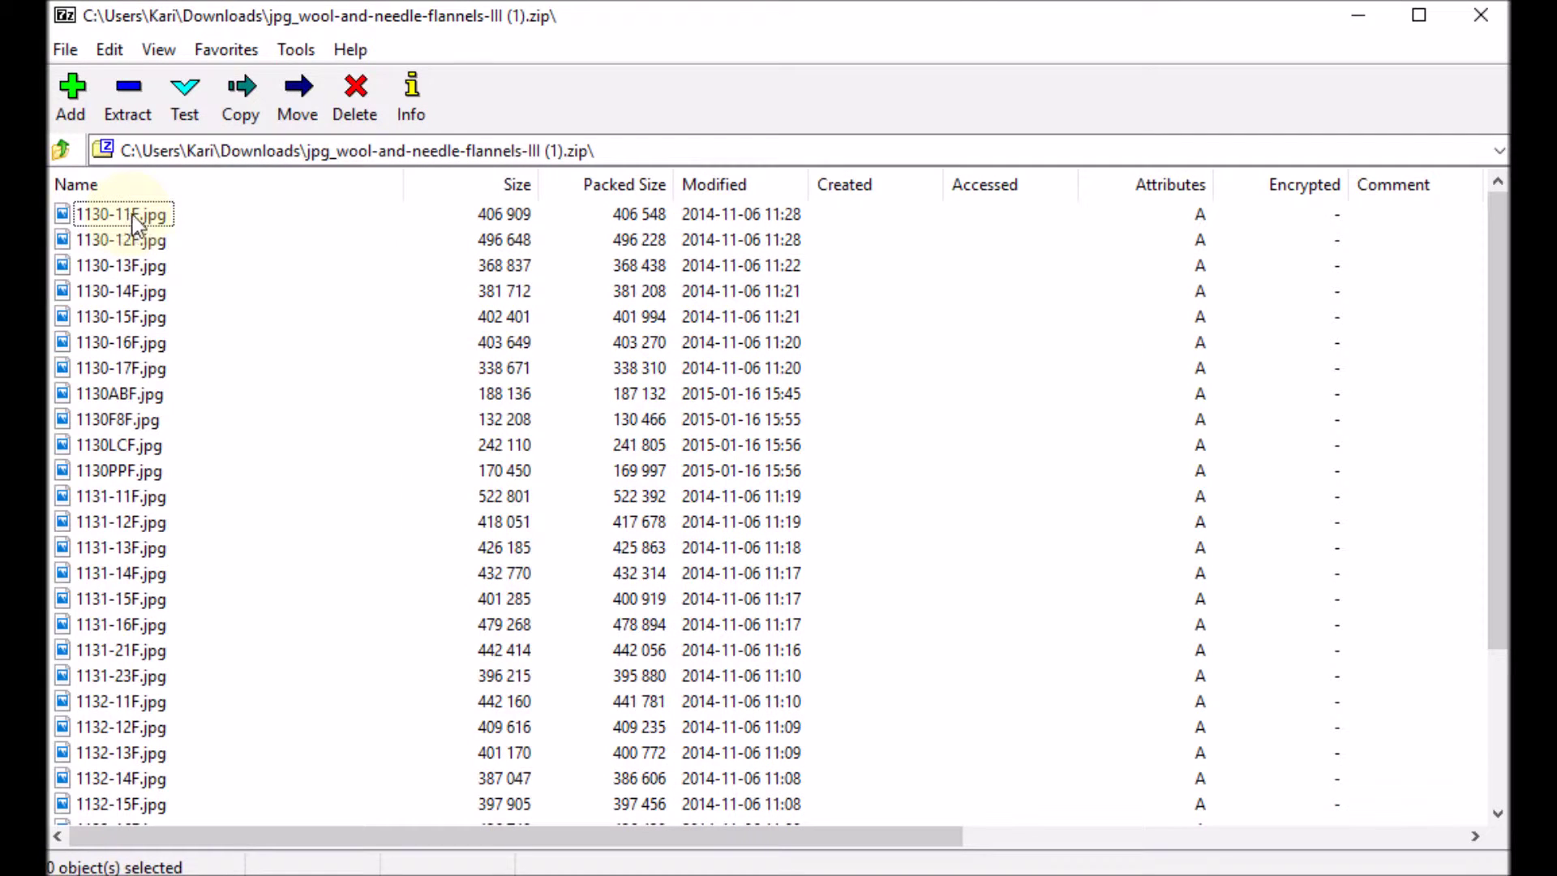
{"action": "left_click", "coordinate": [134, 217]}
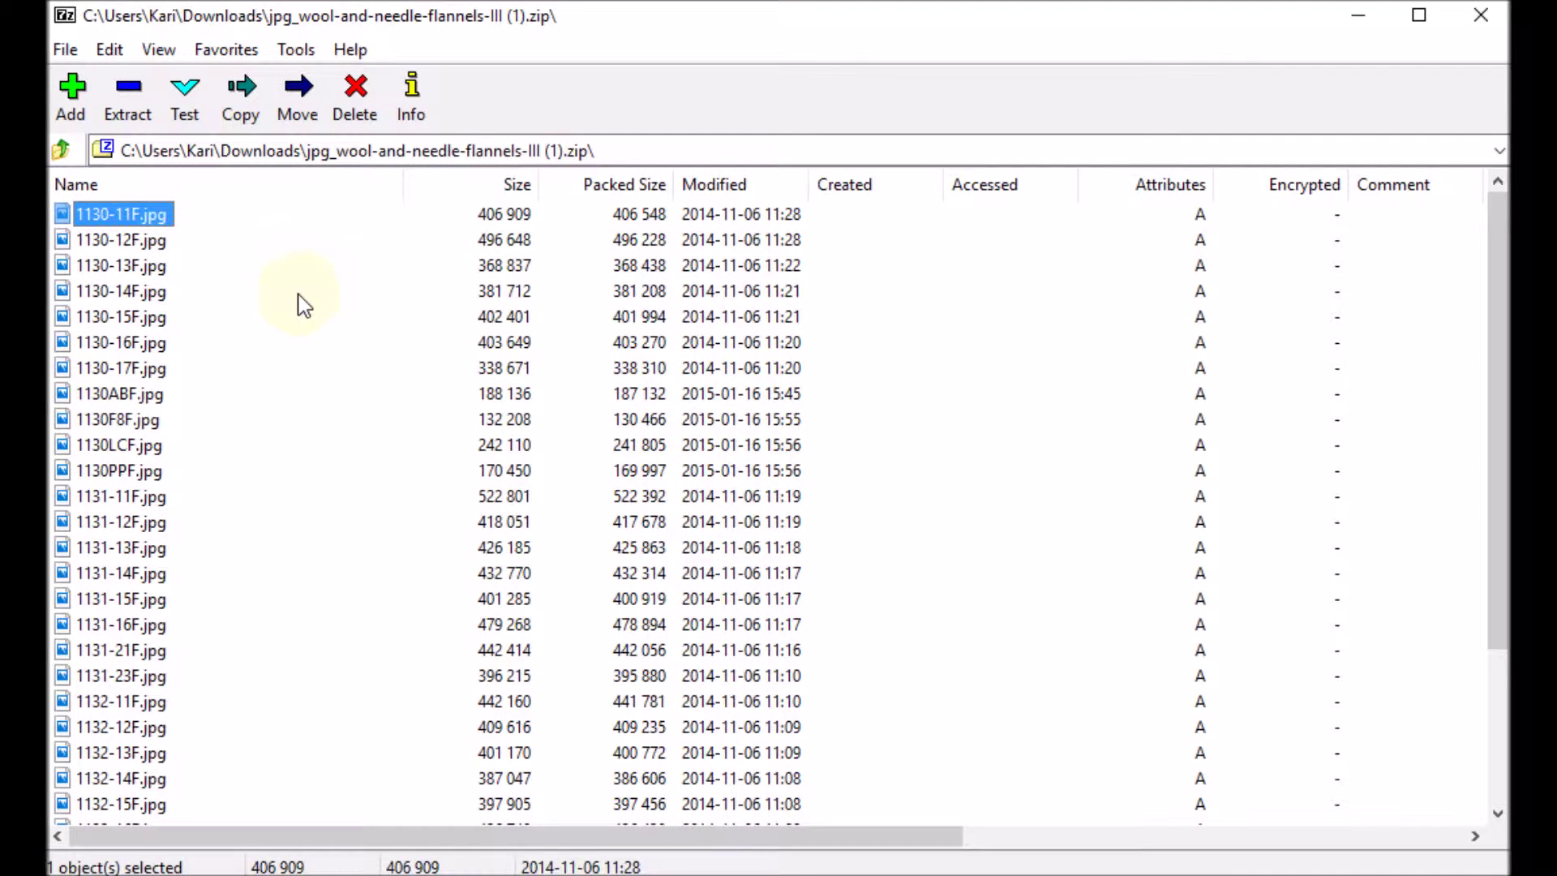
{"action": "key", "text": "ctrl+a"}
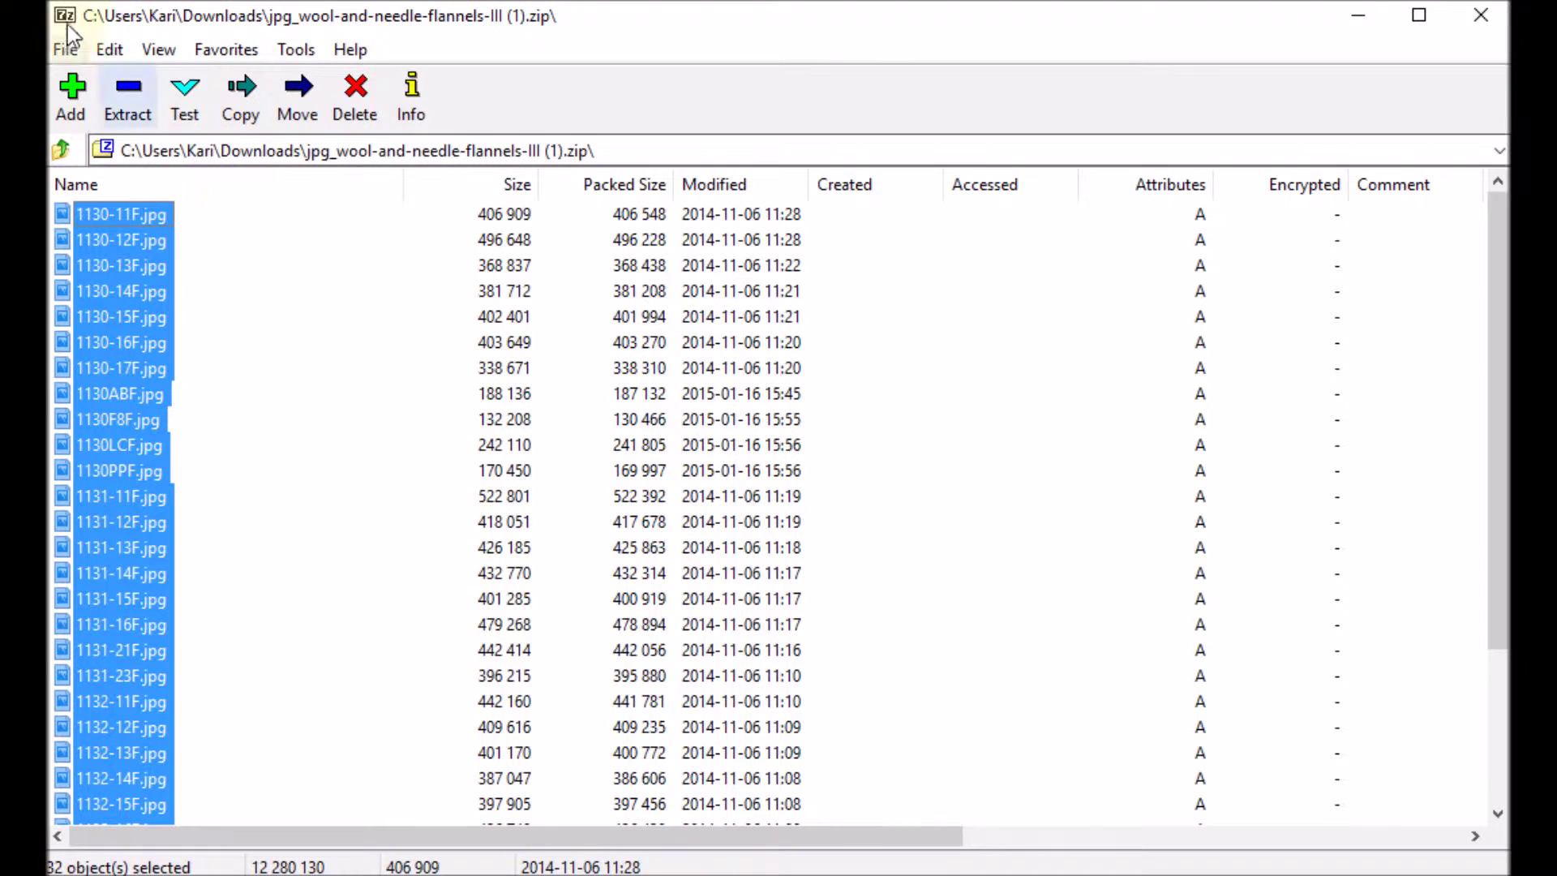
{"action": "left_click", "coordinate": [130, 100]}
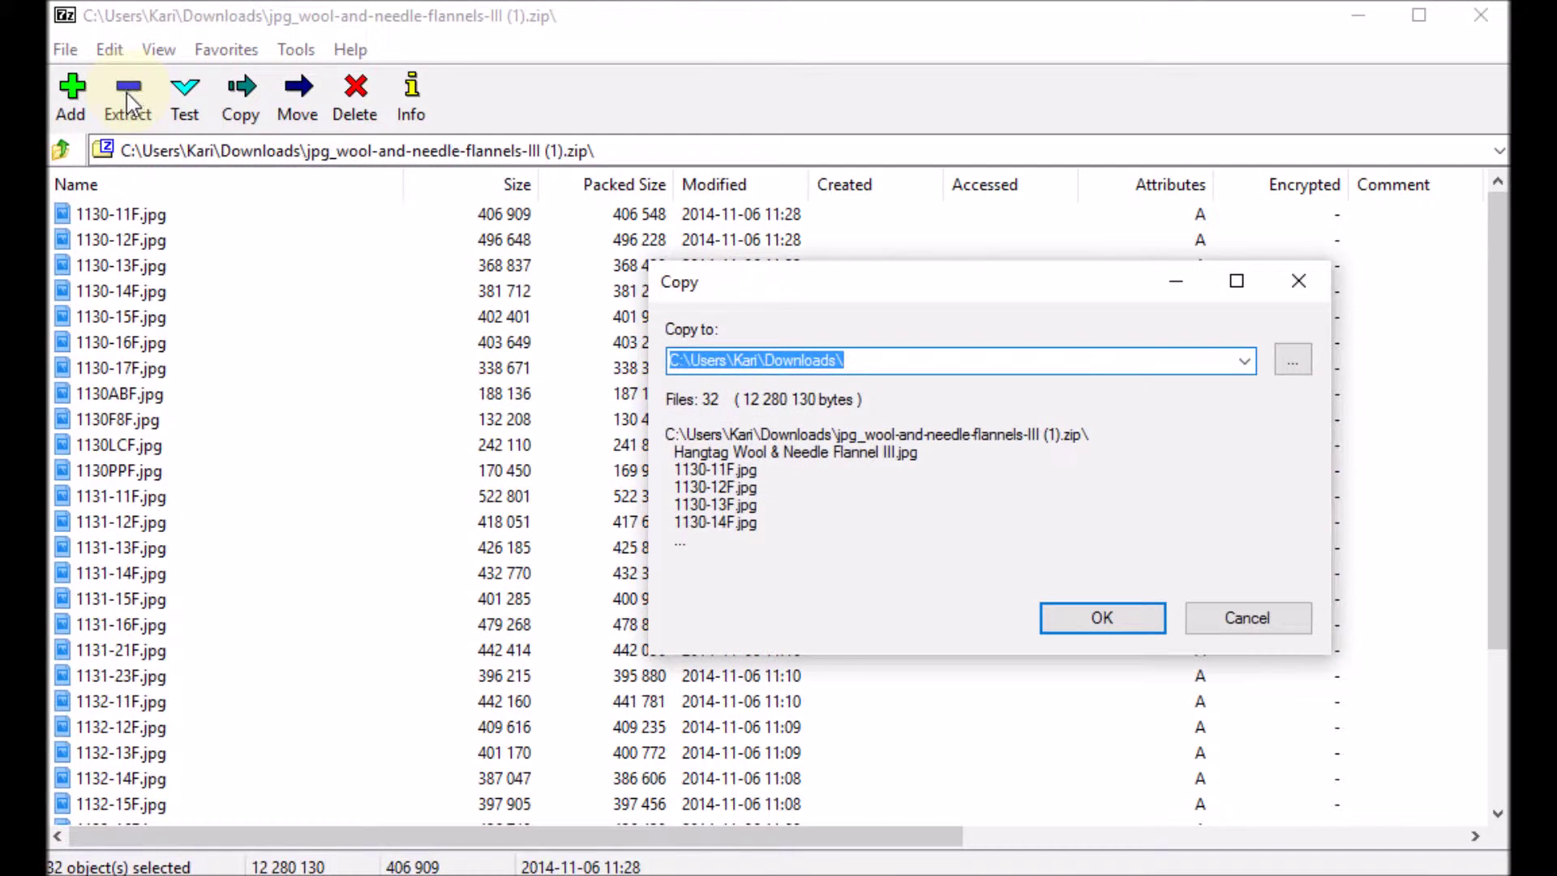
{"action": "left_click", "coordinate": [850, 362]}
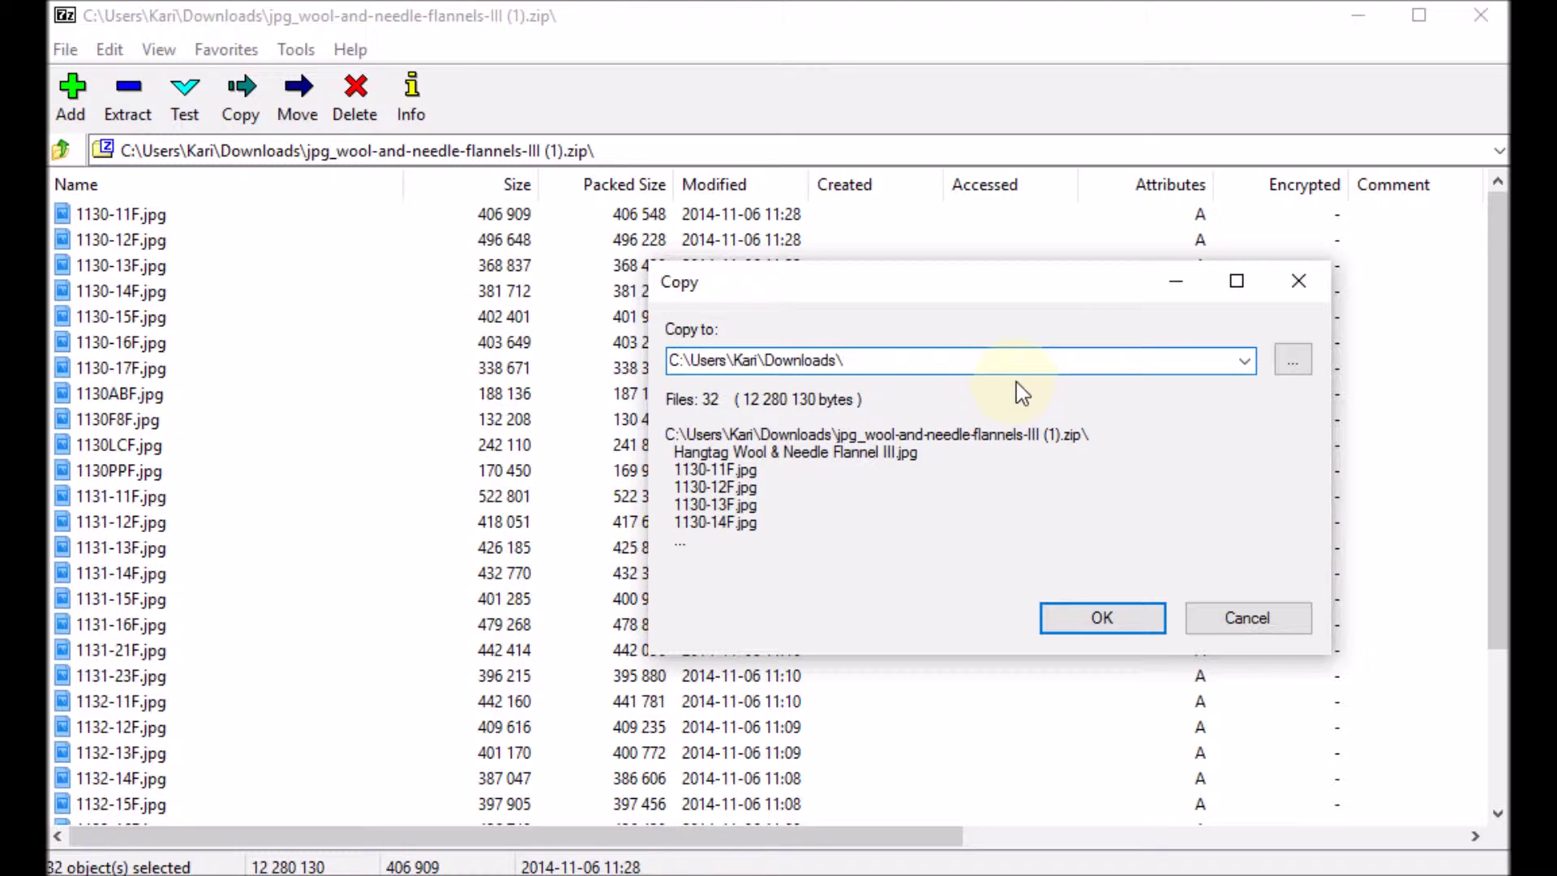
{"action": "type", "text": "wool fabrics 2"}
{"action": "left_click", "coordinate": [1104, 625]}
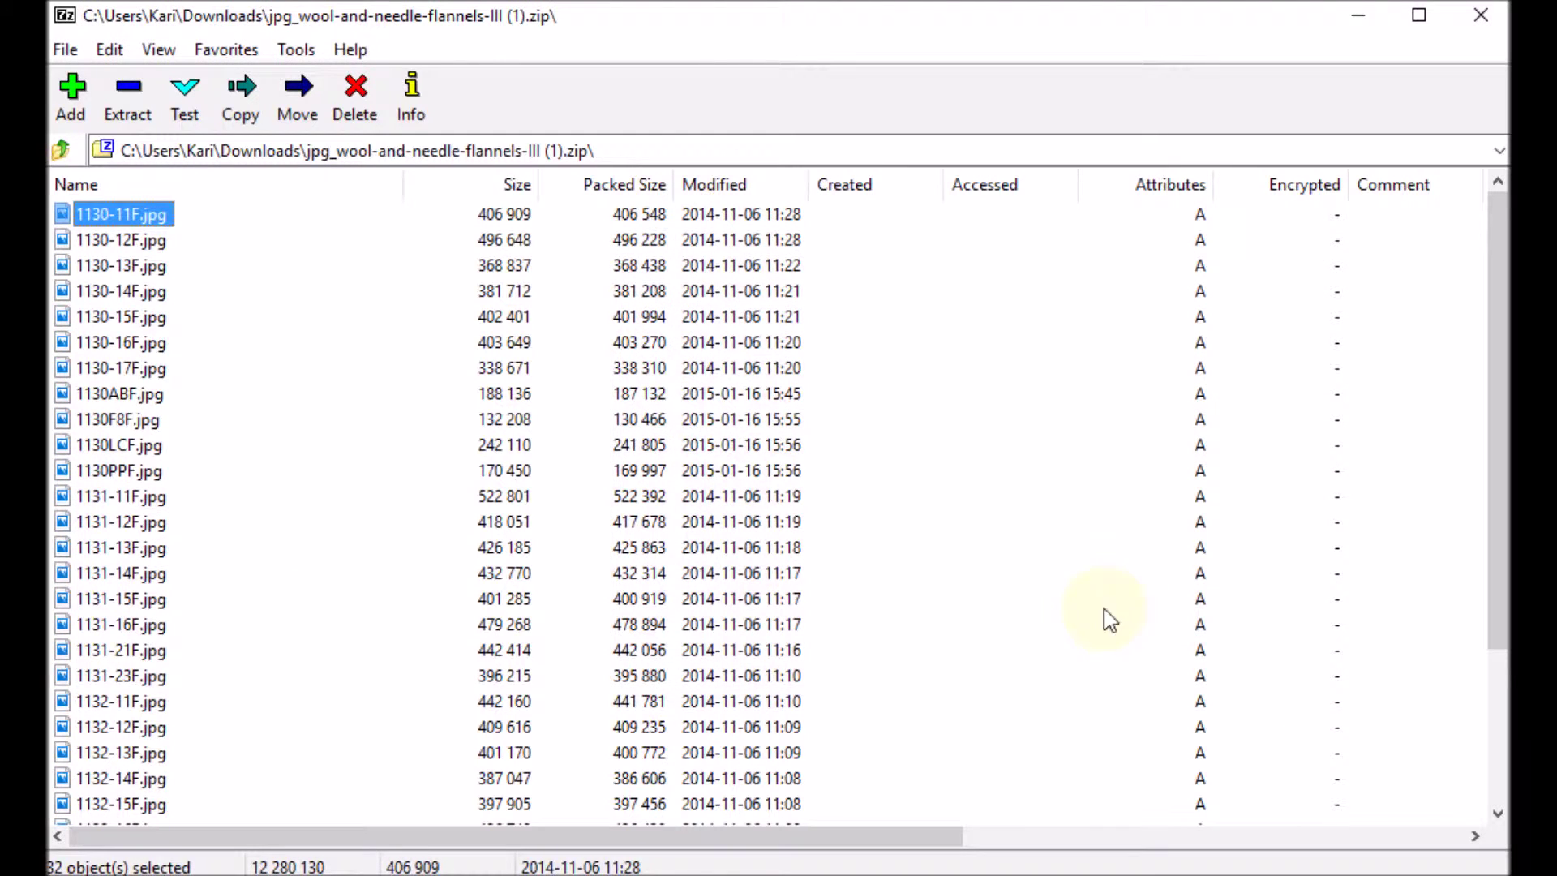
{"action": "left_click", "coordinate": [1487, 13]}
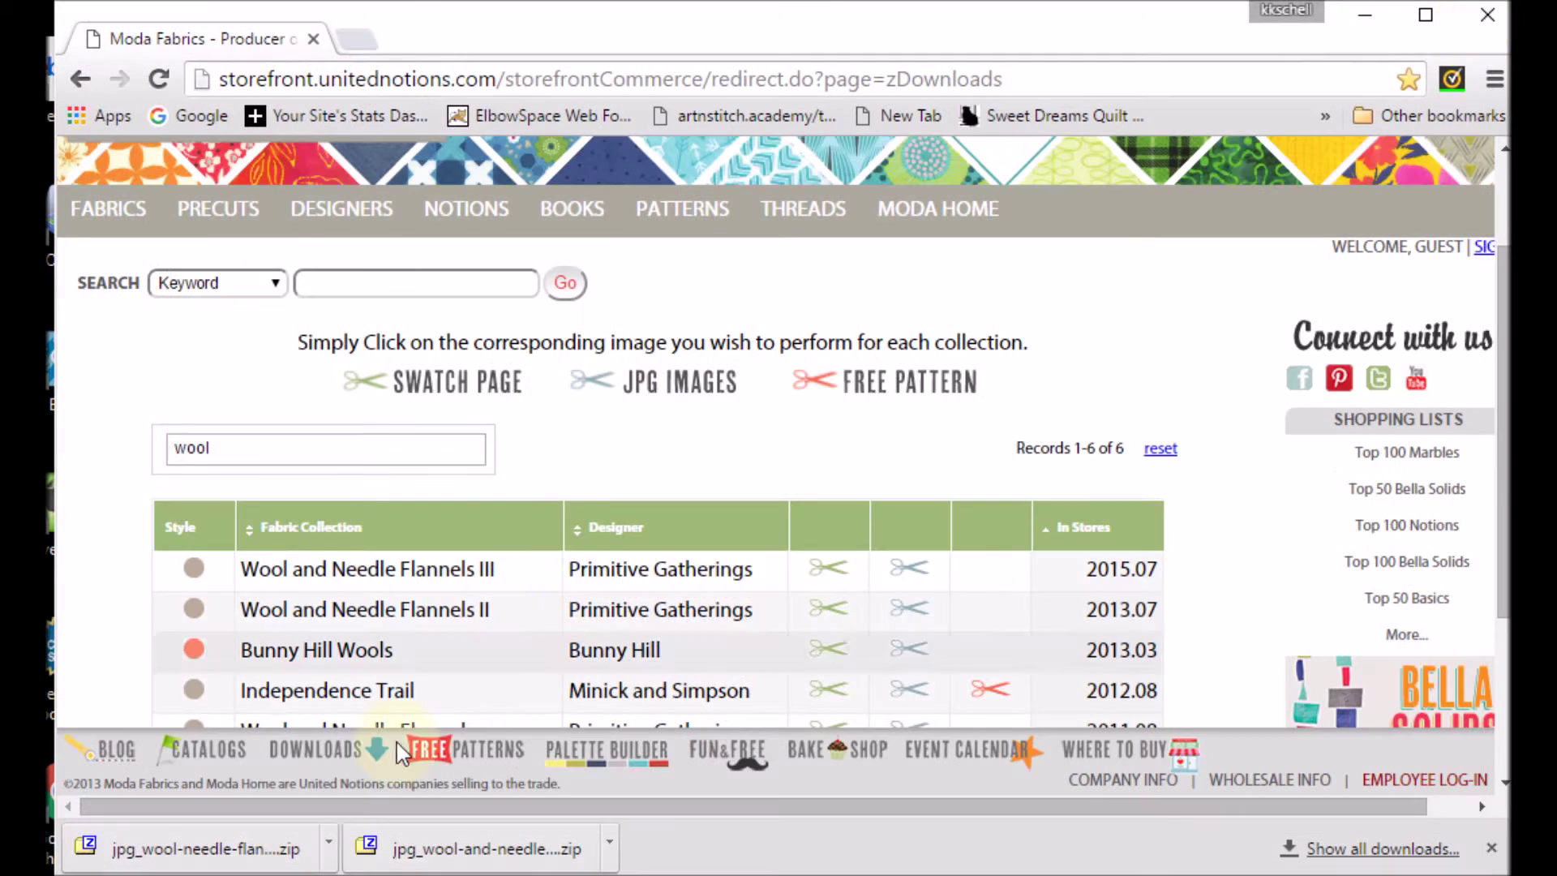
Extract all 37 Wool and Needle Flannels II images into a new wool folder in Downloads
{"action": "left_click", "coordinate": [235, 861]}
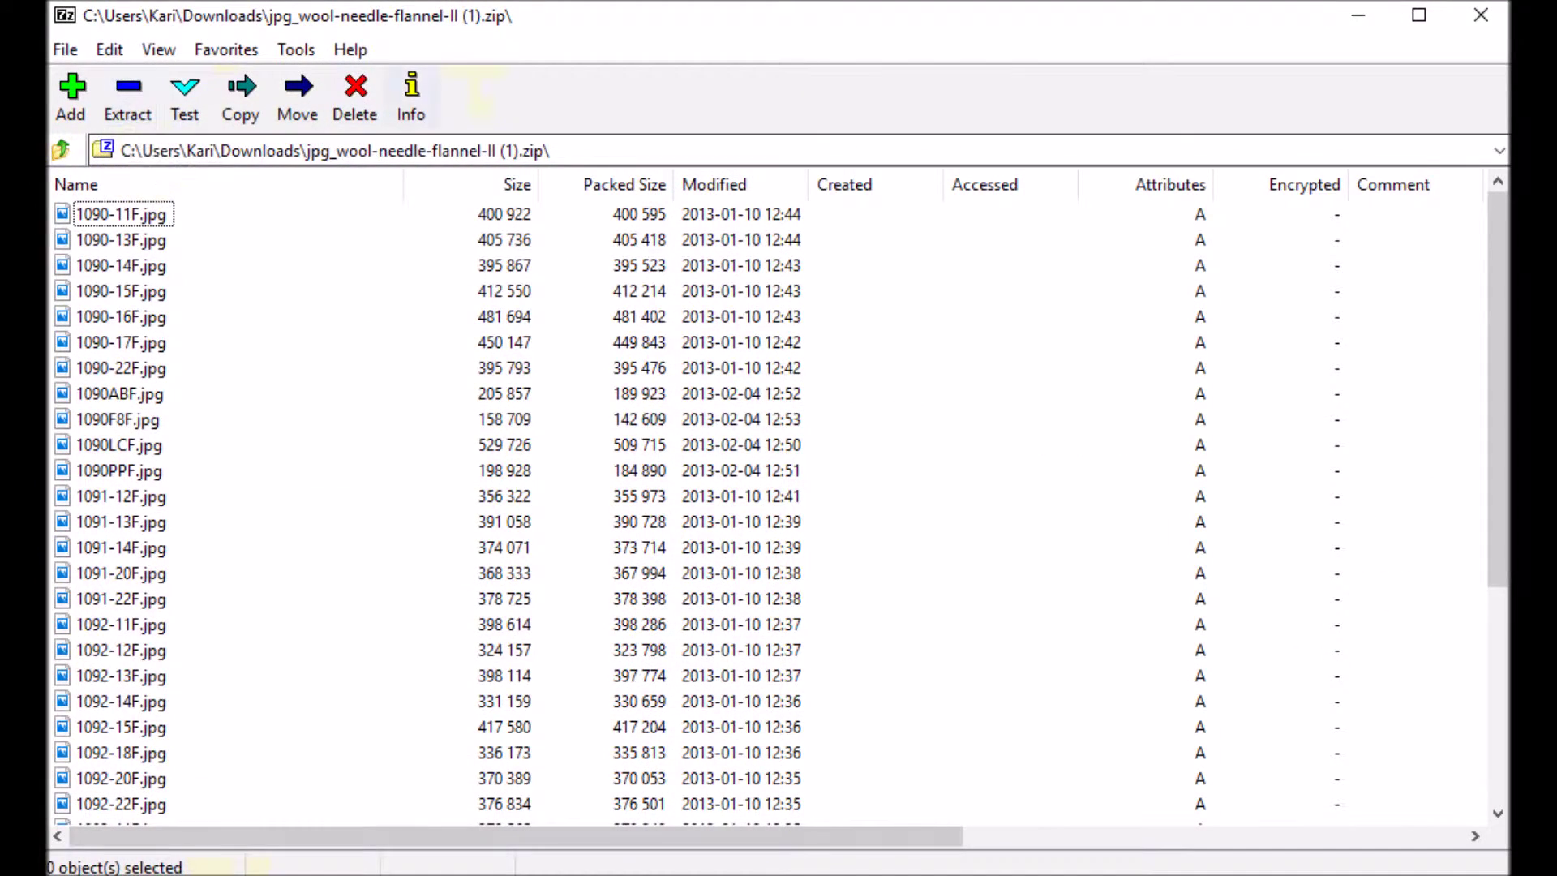
{"action": "left_click", "coordinate": [147, 217]}
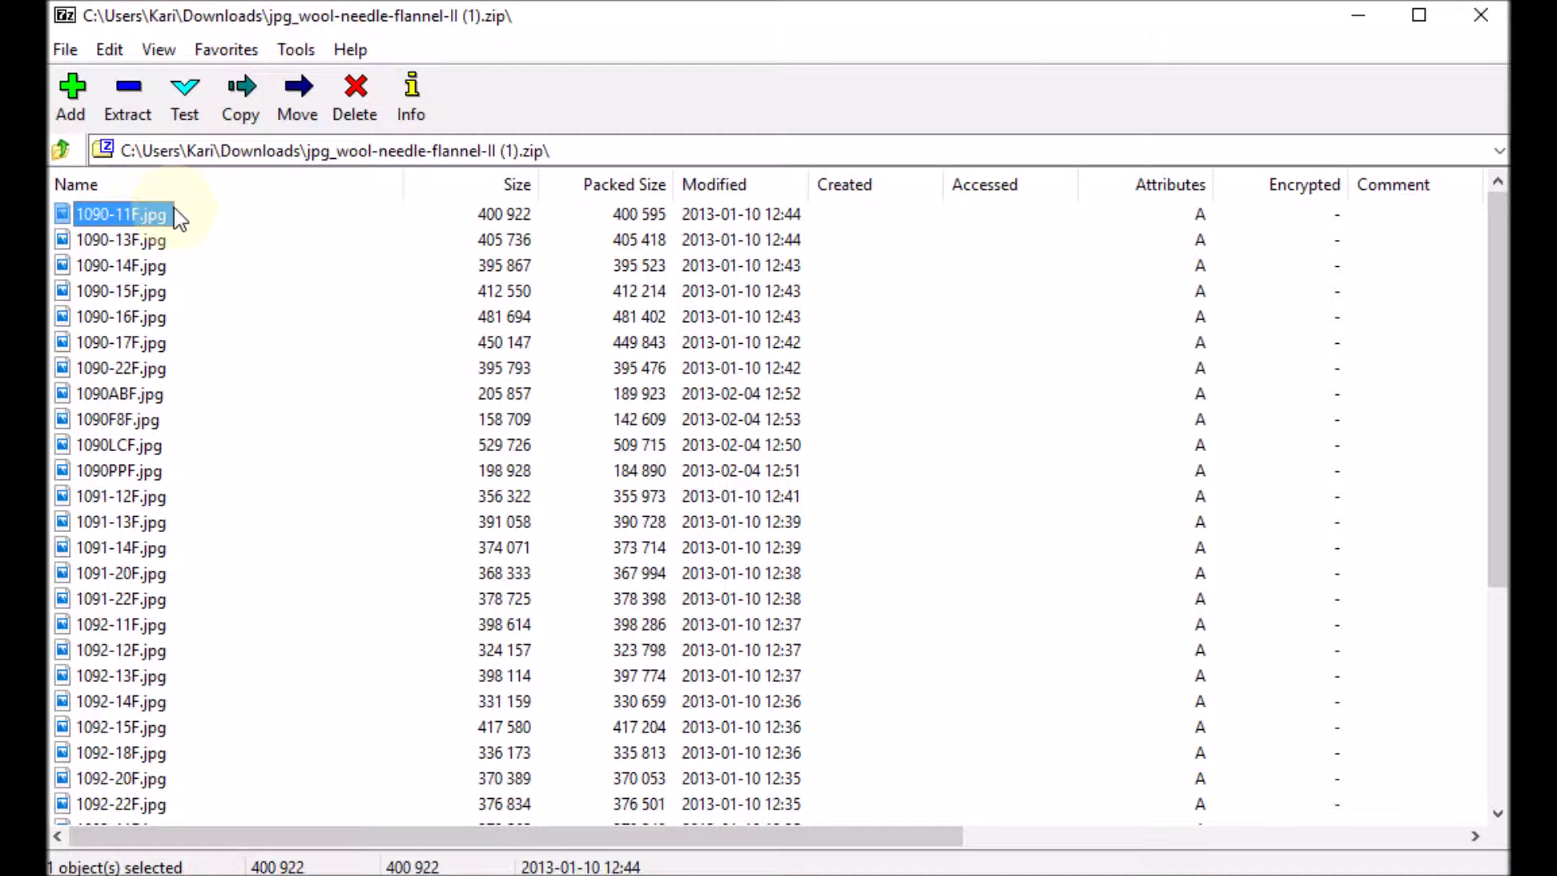
{"action": "key", "text": "ctrl+a"}
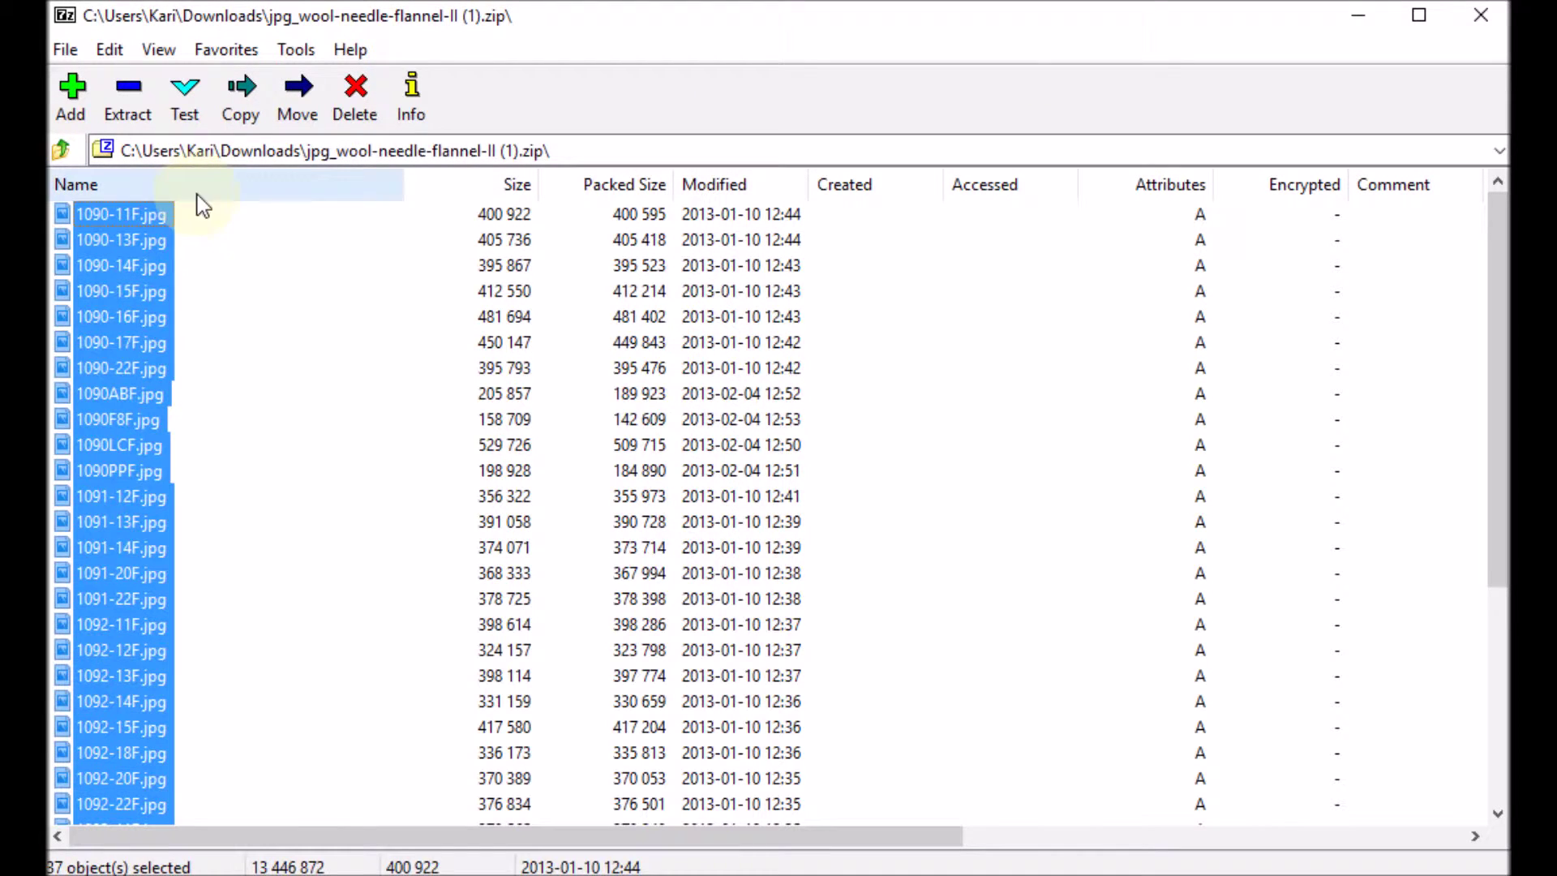
{"action": "left_click", "coordinate": [127, 94]}
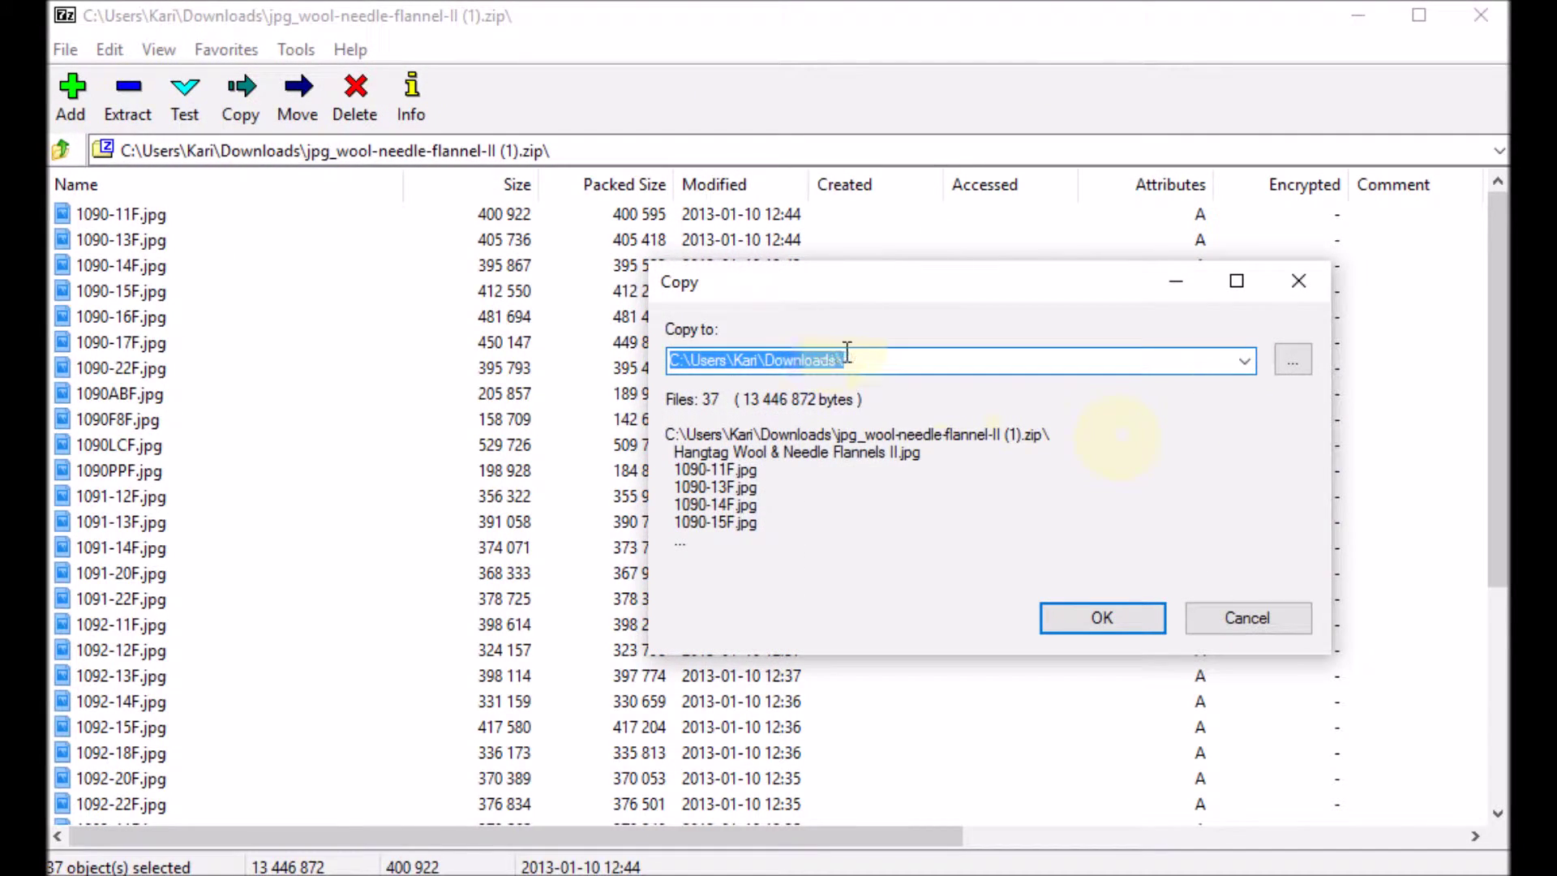
{"action": "left_click", "coordinate": [875, 363]}
{"action": "type", "text": "wool "}
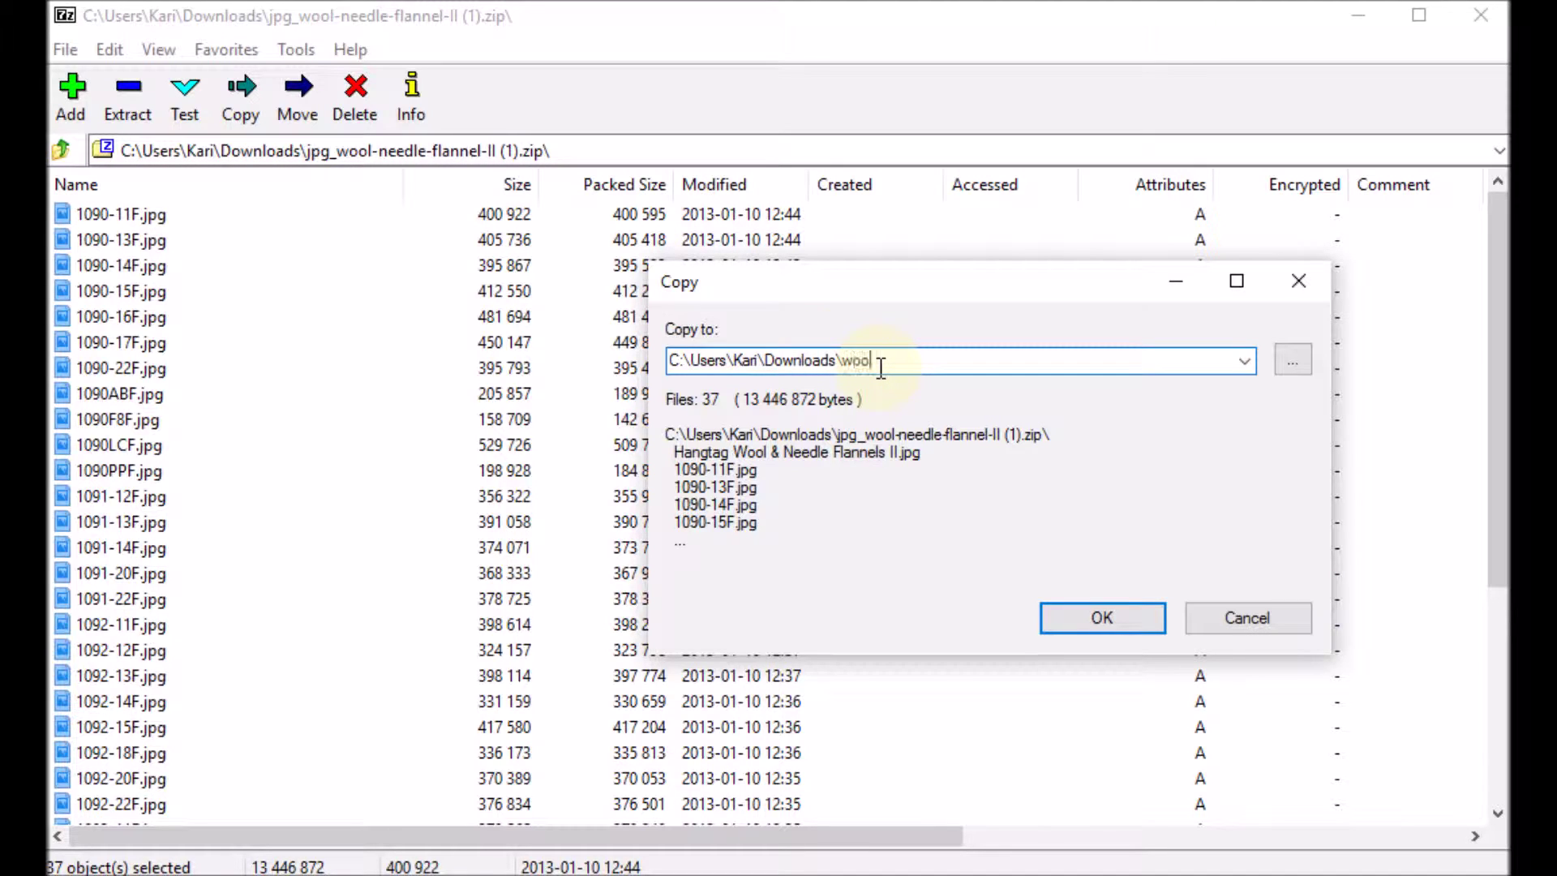
{"action": "type", "text": "fabric2"}
{"action": "left_click", "coordinate": [1099, 622]}
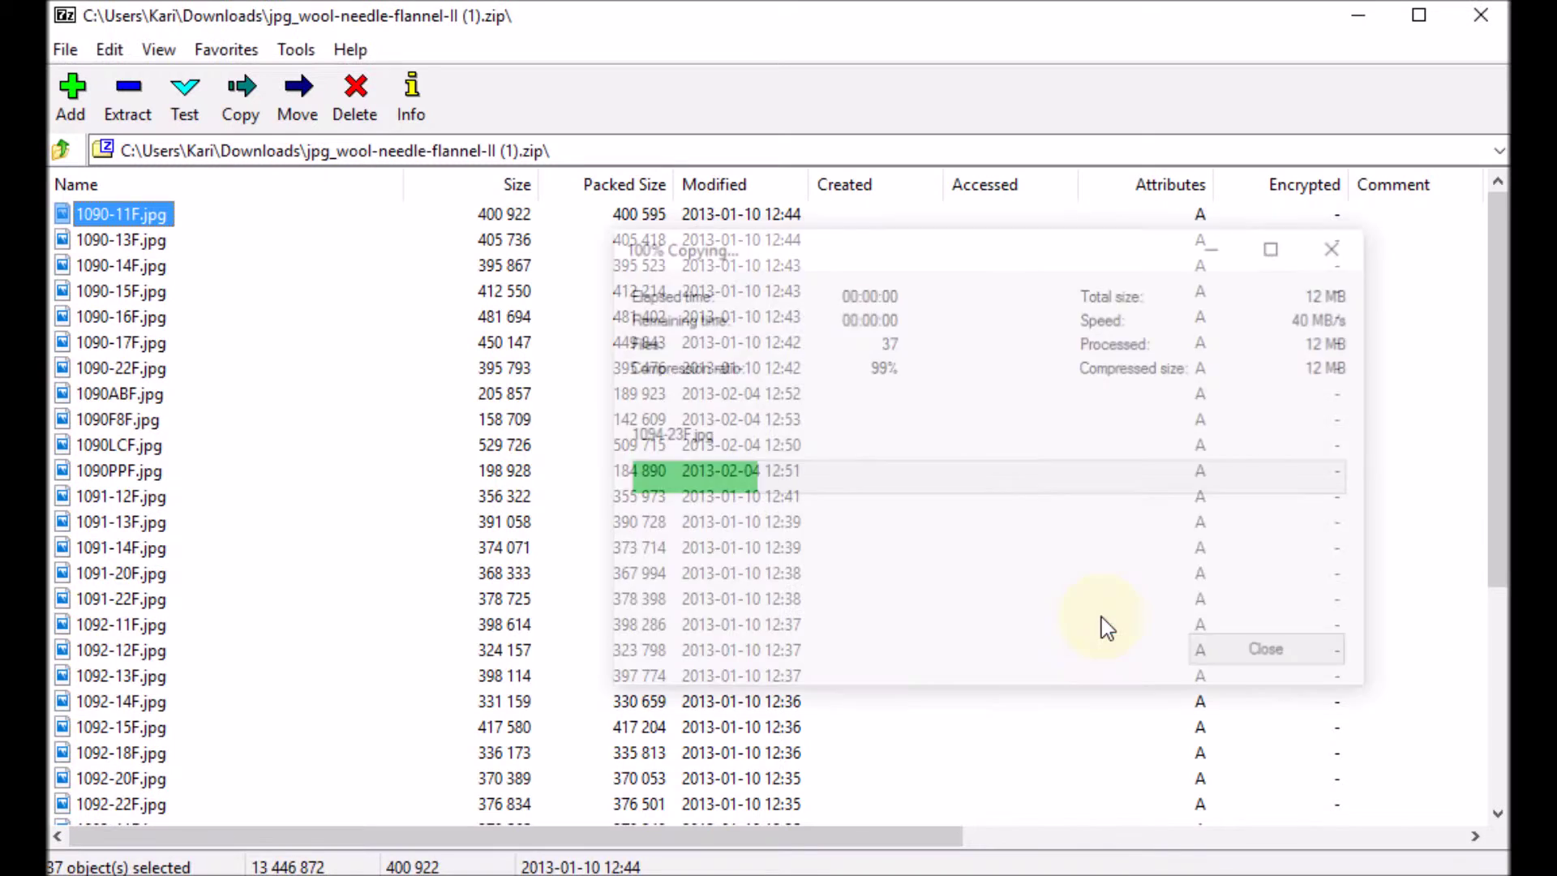
{"action": "left_click", "coordinate": [1481, 14]}
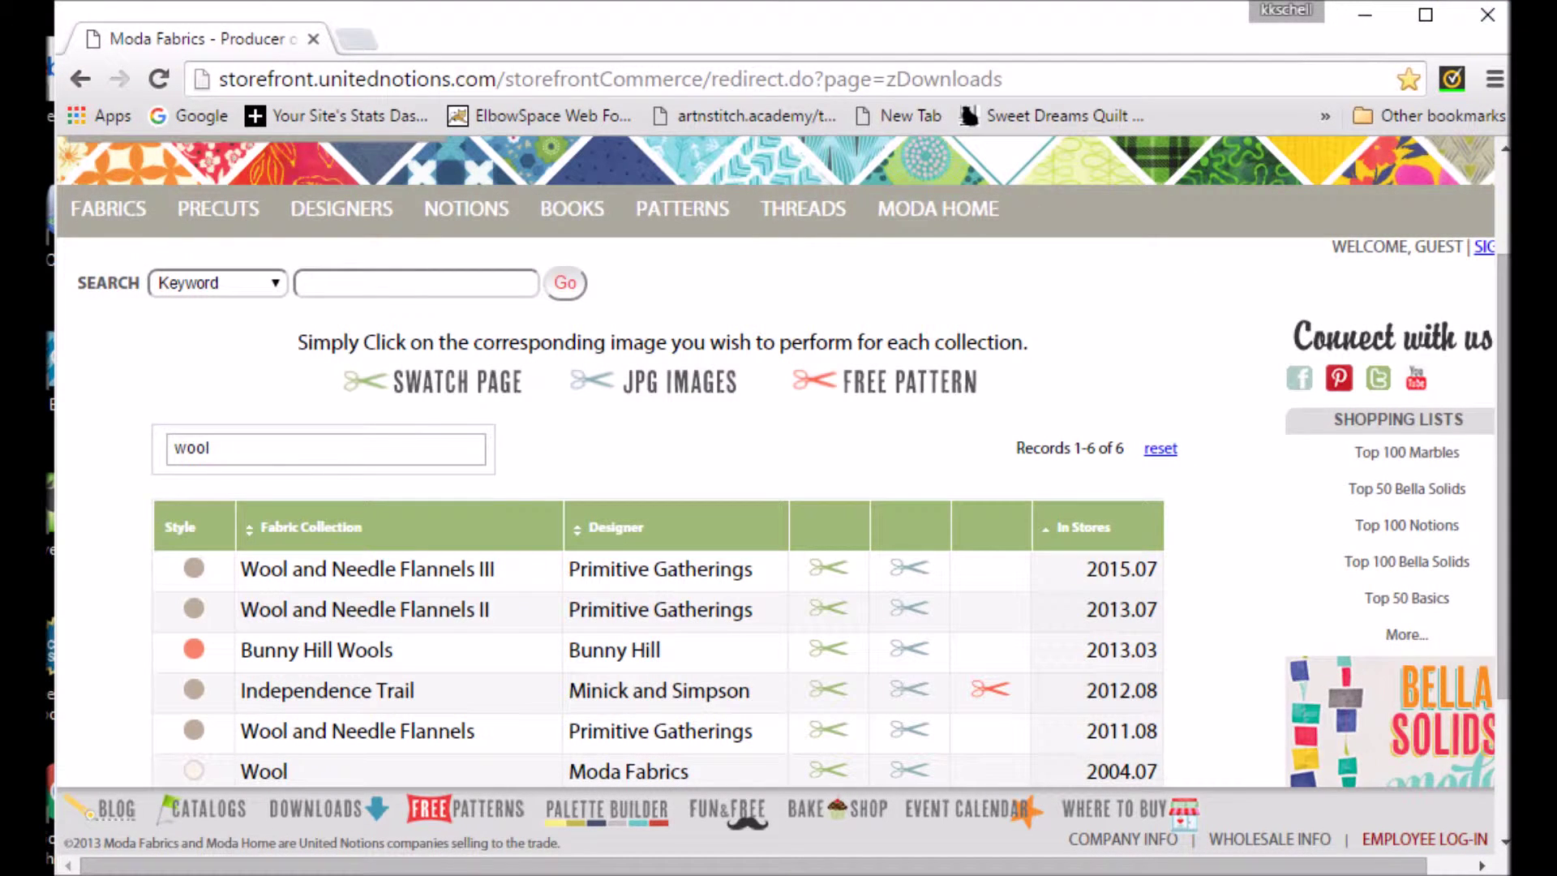
Find the 'wool fabrics 2' folder in Downloads using the 12/10/2015 date filter and open it
{"action": "key", "text": "super+e"}
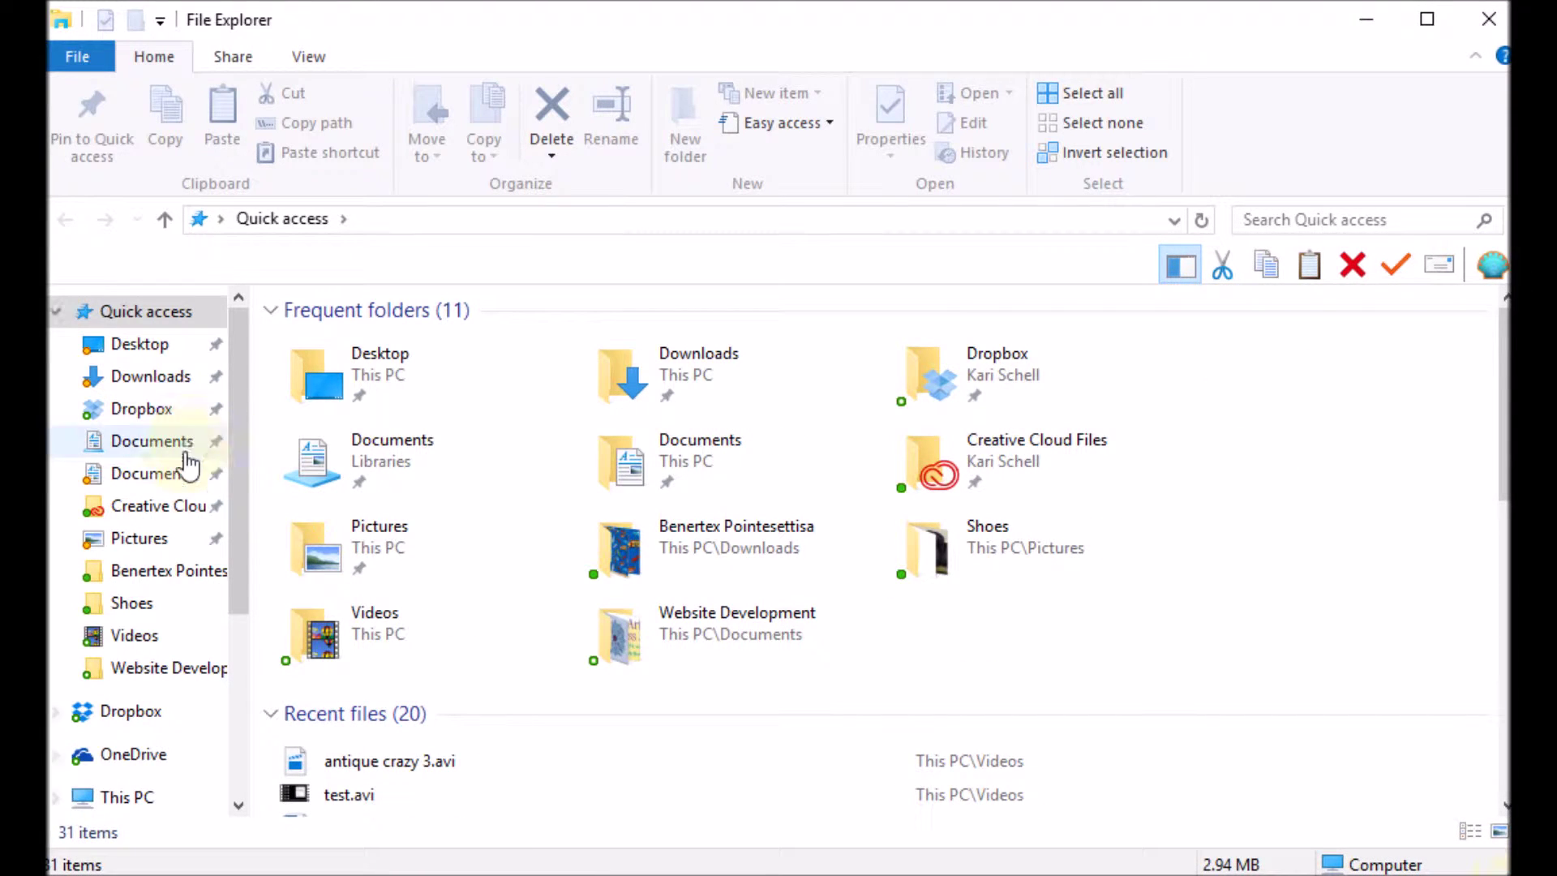
{"action": "left_click", "coordinate": [174, 378]}
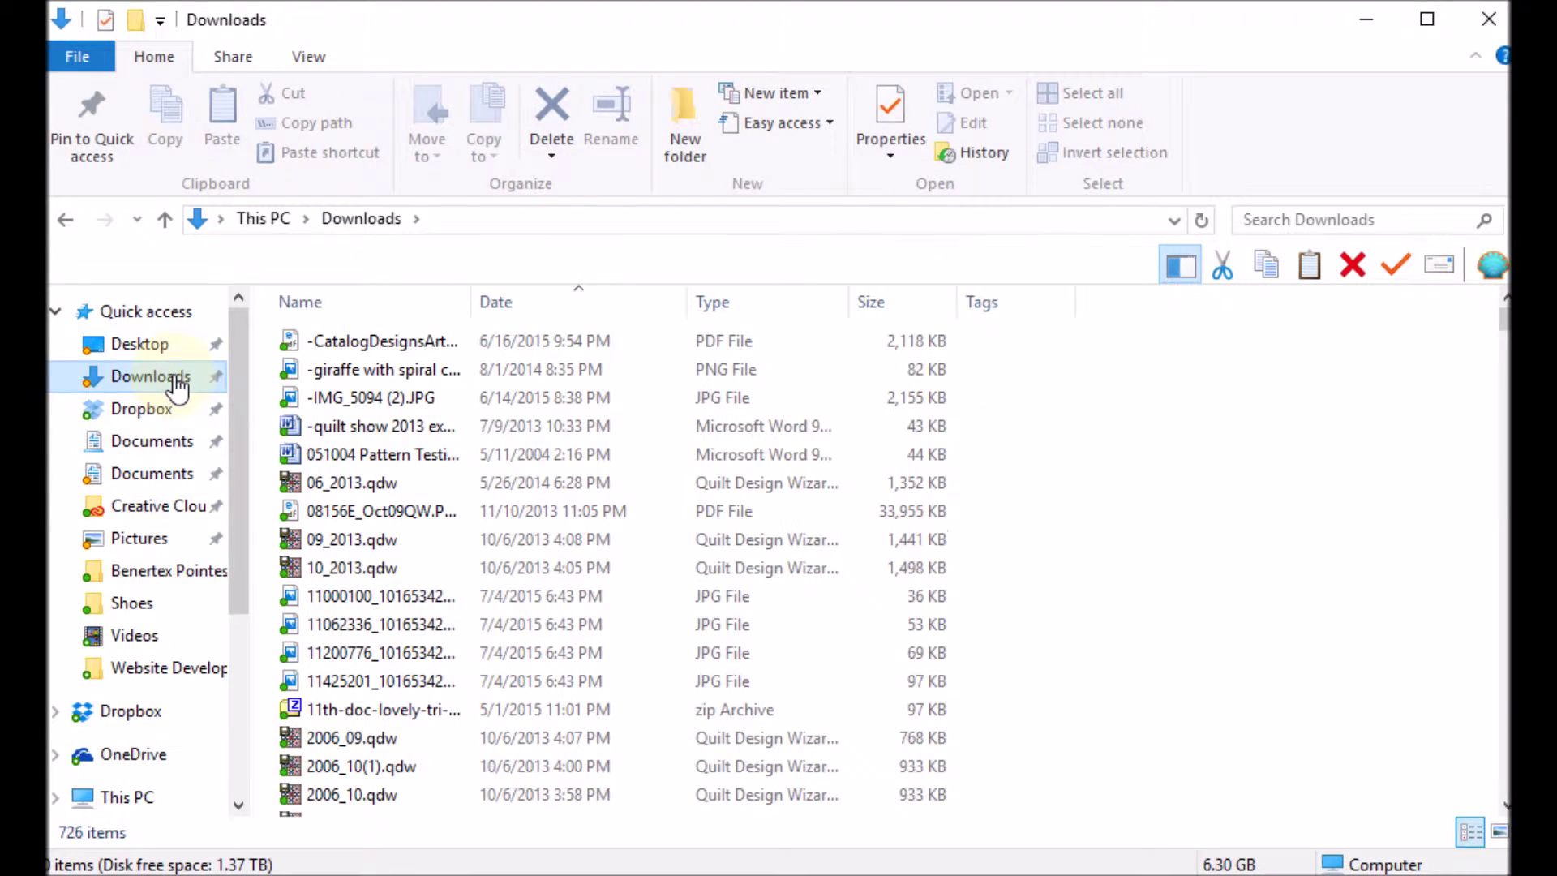
{"action": "left_click", "coordinate": [675, 304]}
{"action": "left_click", "coordinate": [902, 455]}
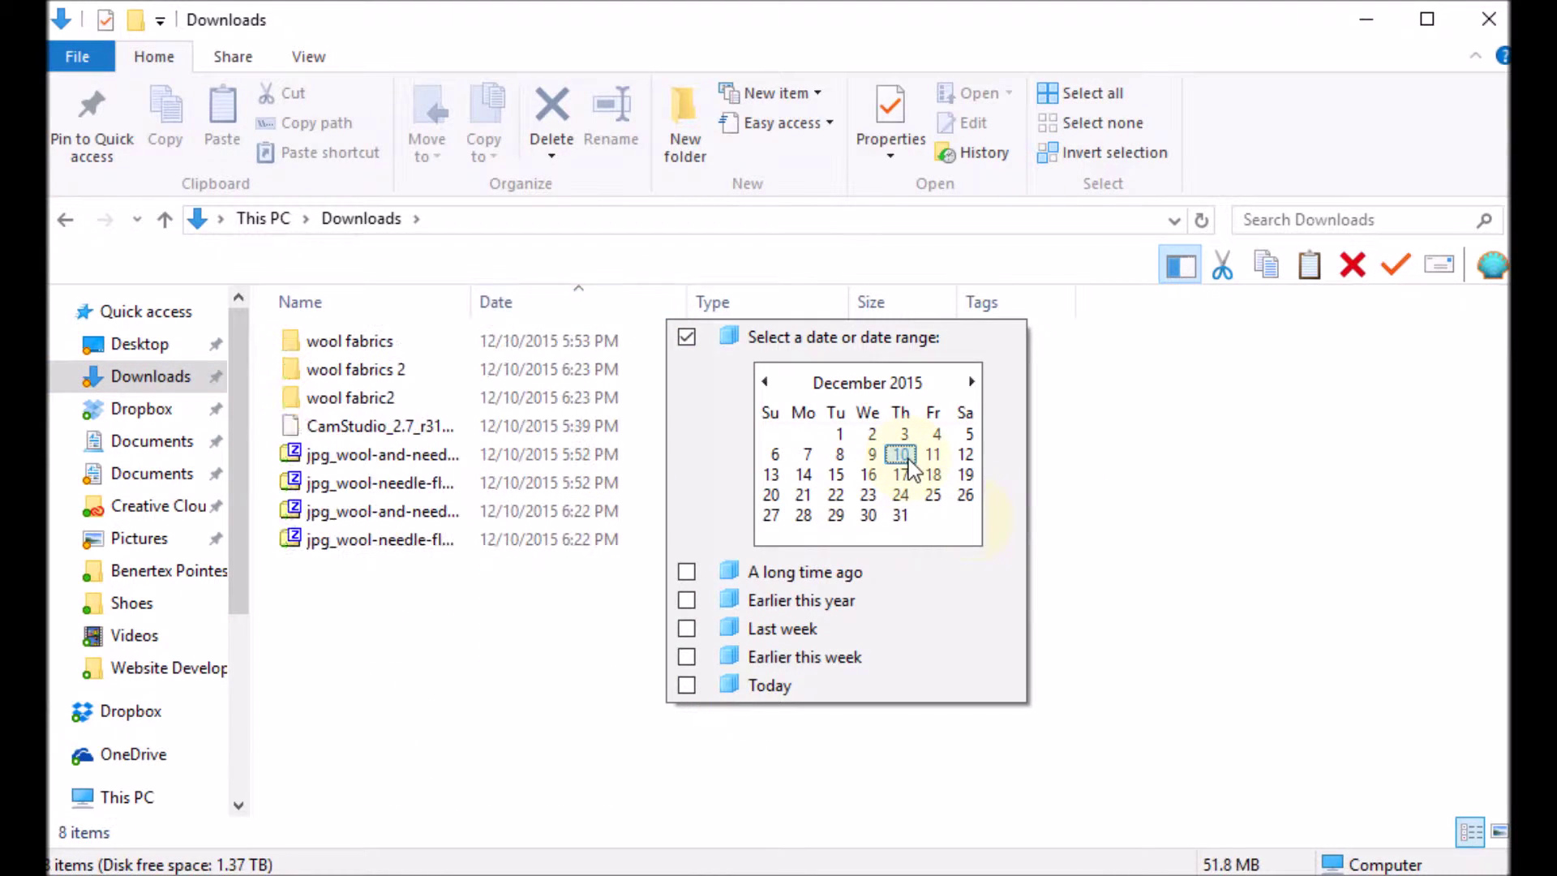
{"action": "left_click", "coordinate": [392, 375]}
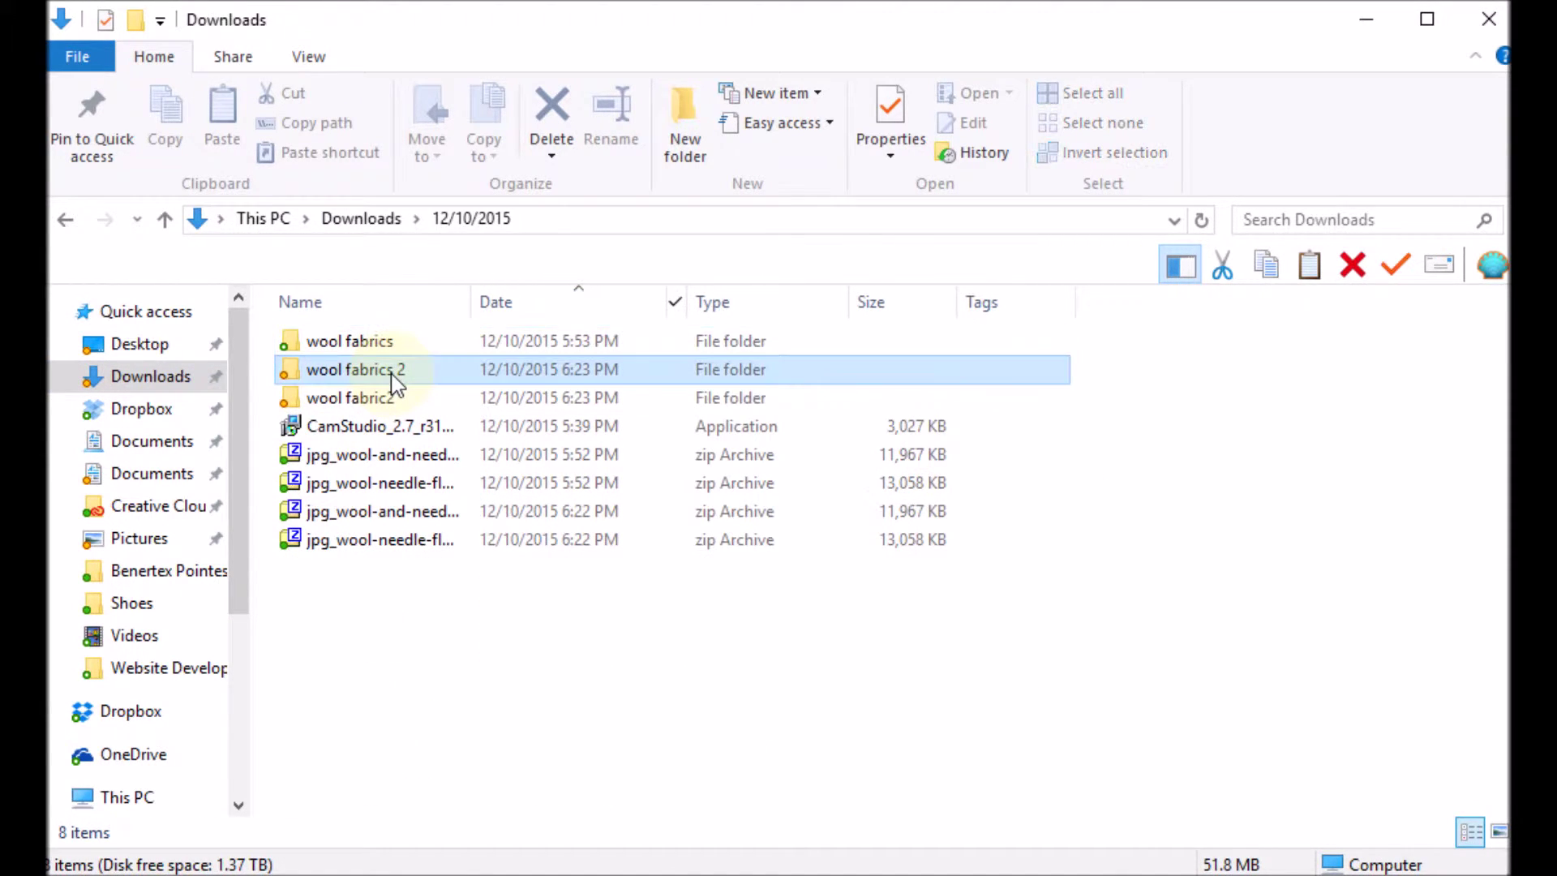
{"action": "key", "text": "BackSpace"}
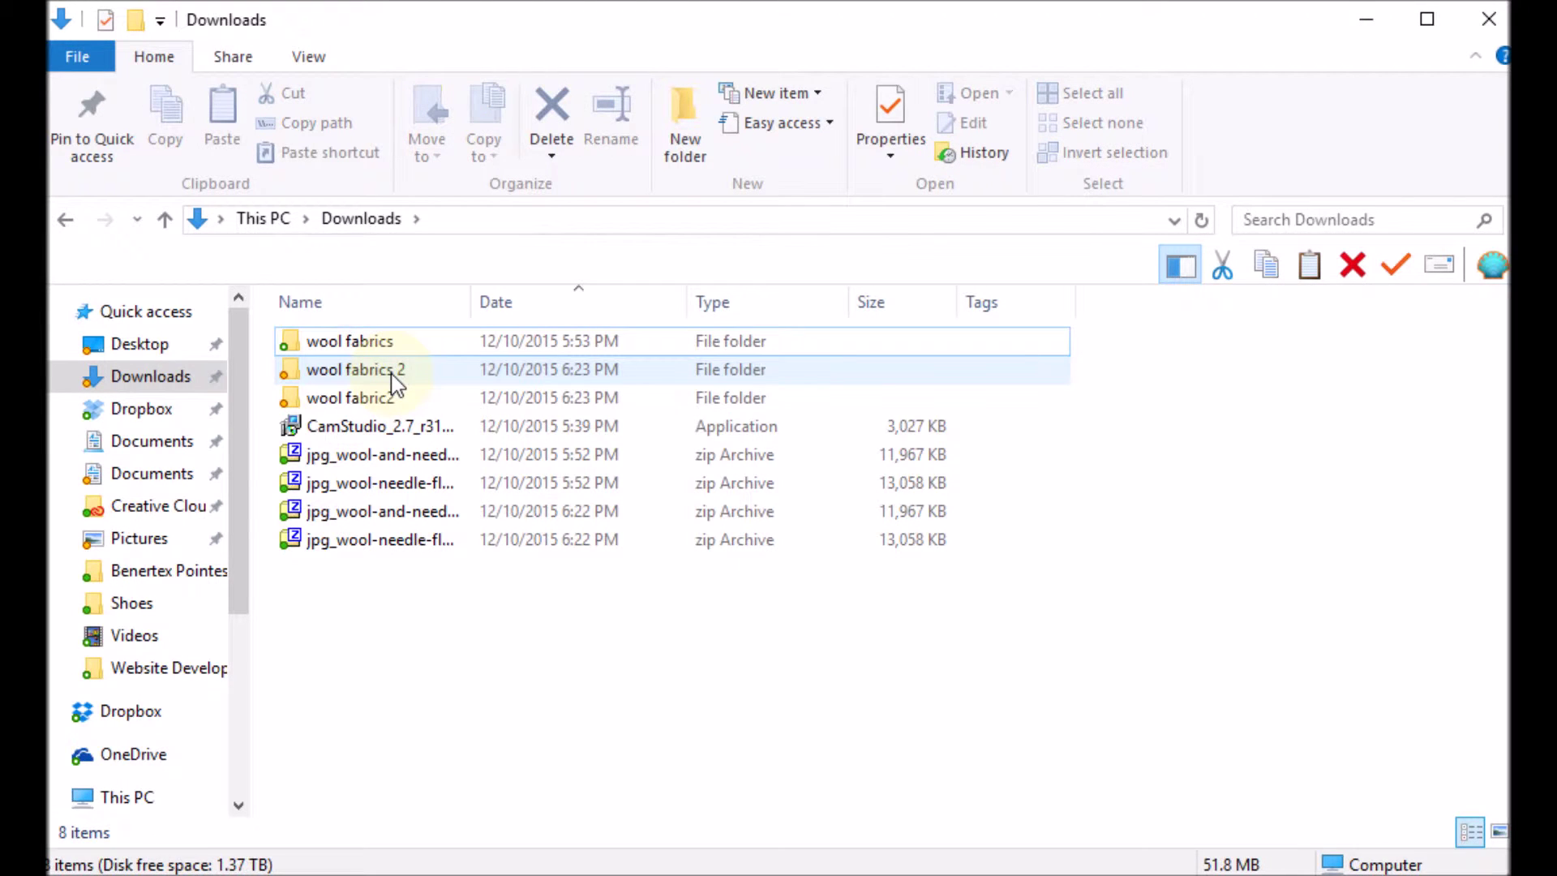
{"action": "double_click", "coordinate": [392, 375]}
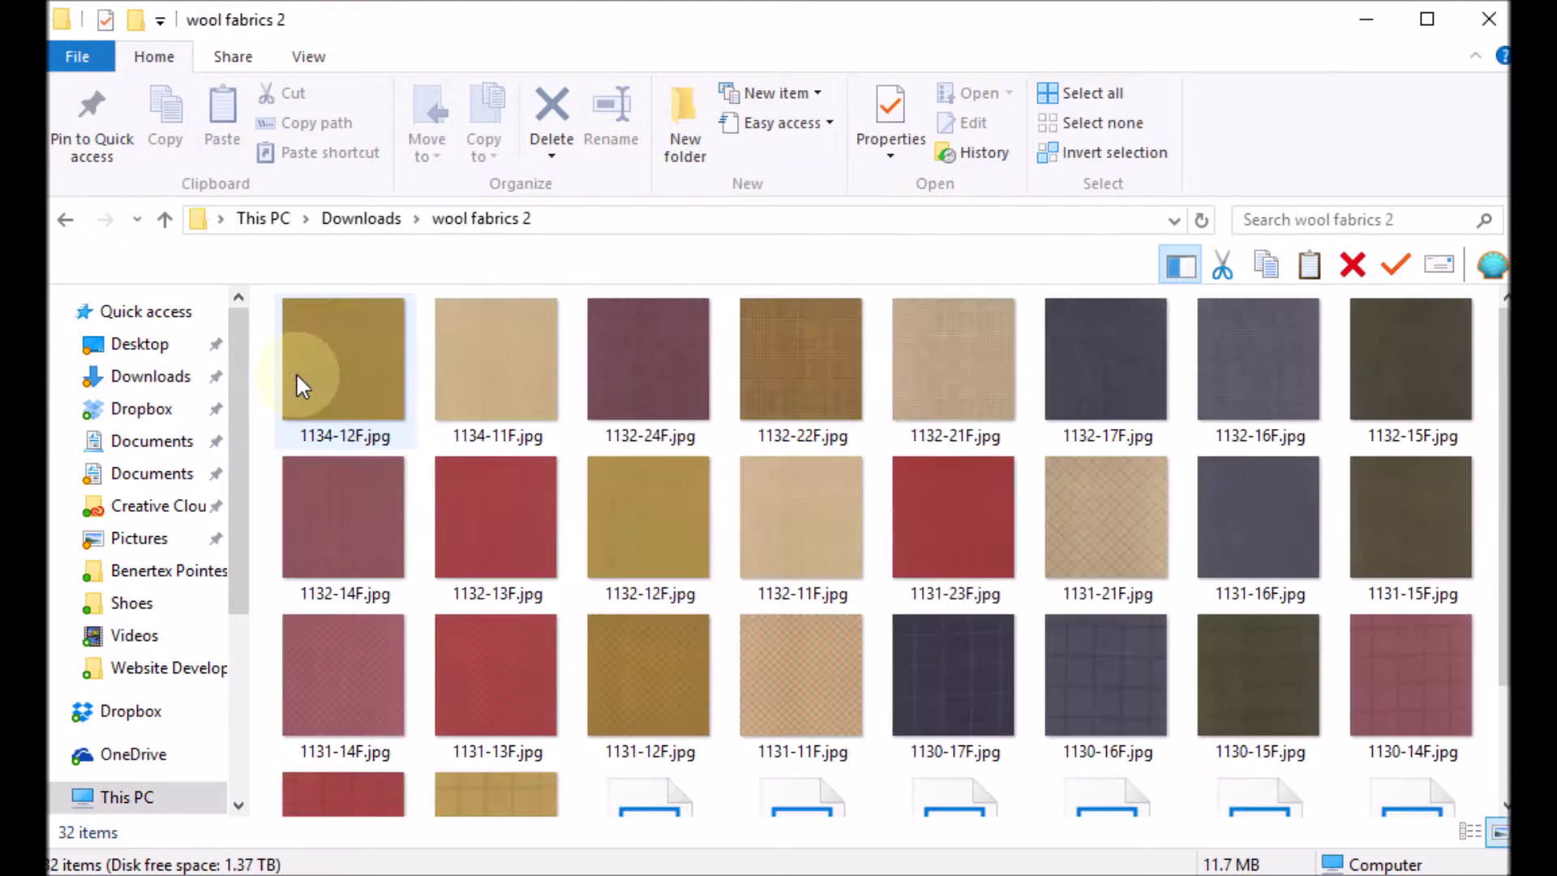
Delete the Hangtag image and the 1130 bundle photos, leaving 27 swatch images
{"action": "scroll", "coordinate": [1148, 584], "scroll_direction": "down", "scroll_amount": 2}
{"action": "scroll", "coordinate": [1148, 592], "scroll_direction": "up", "scroll_amount": 2}
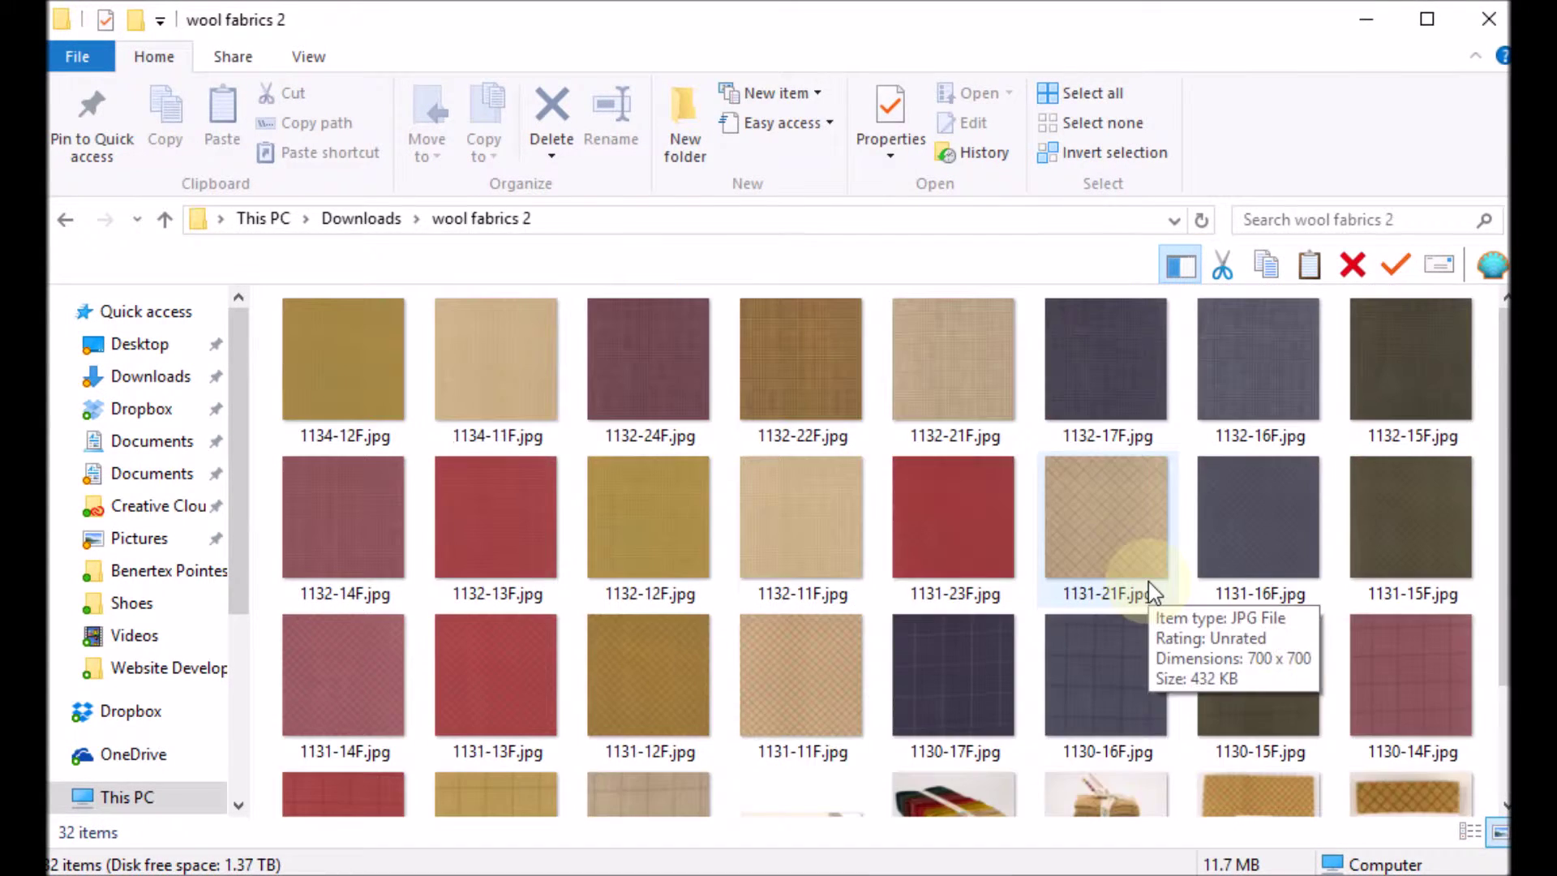
{"action": "scroll", "coordinate": [1148, 581], "scroll_direction": "down", "scroll_amount": 2}
{"action": "scroll", "coordinate": [1148, 581], "scroll_direction": "up", "scroll_amount": 2}
{"action": "scroll", "coordinate": [1148, 582], "scroll_direction": "down", "scroll_amount": 2}
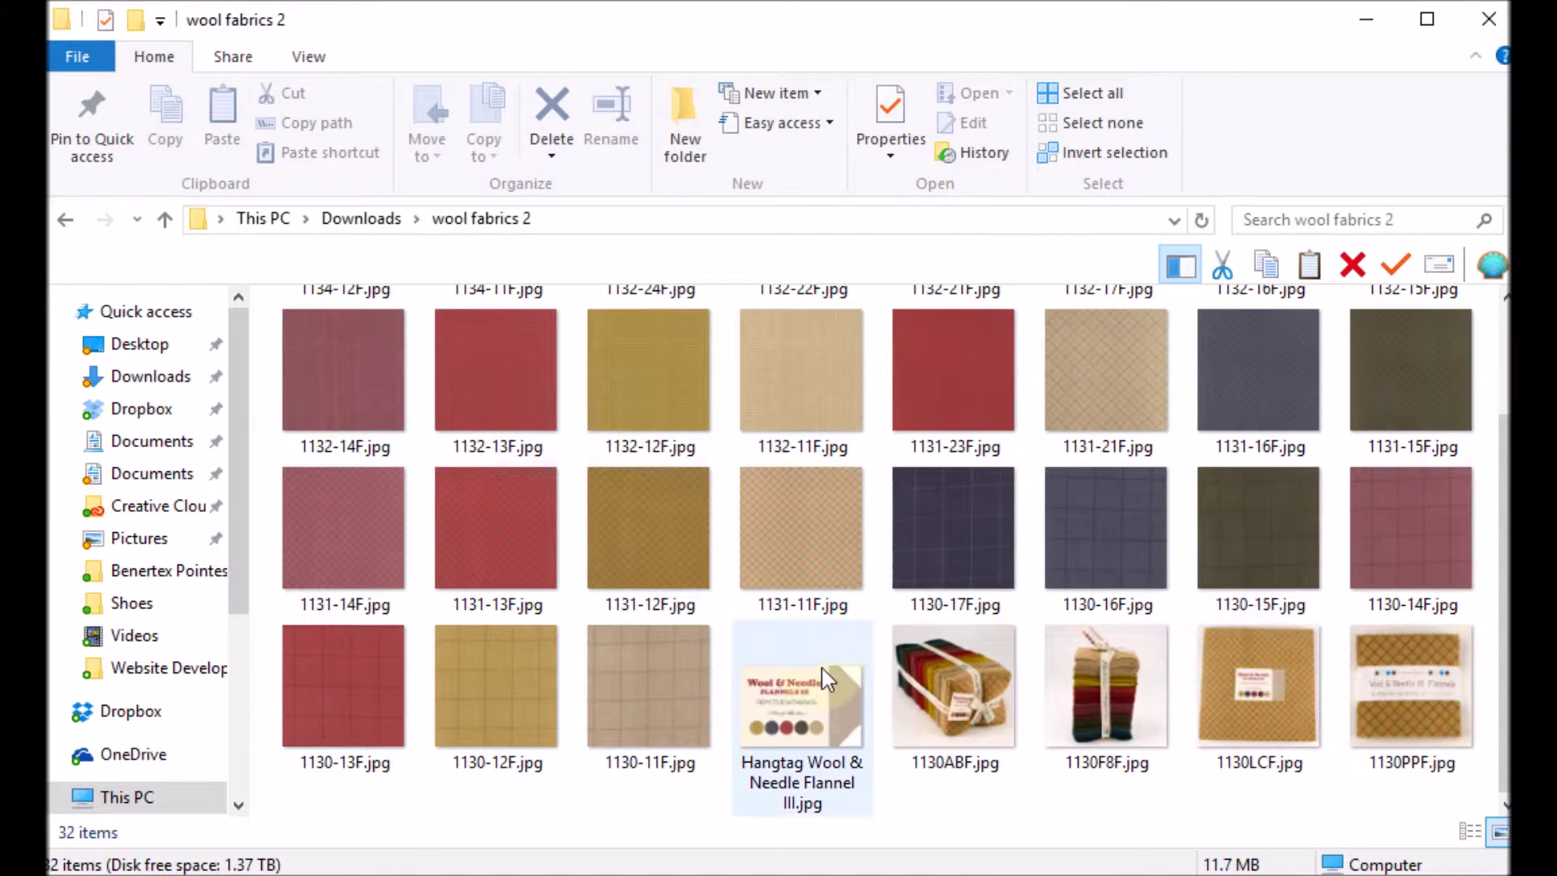
{"action": "left_click", "coordinate": [800, 717]}
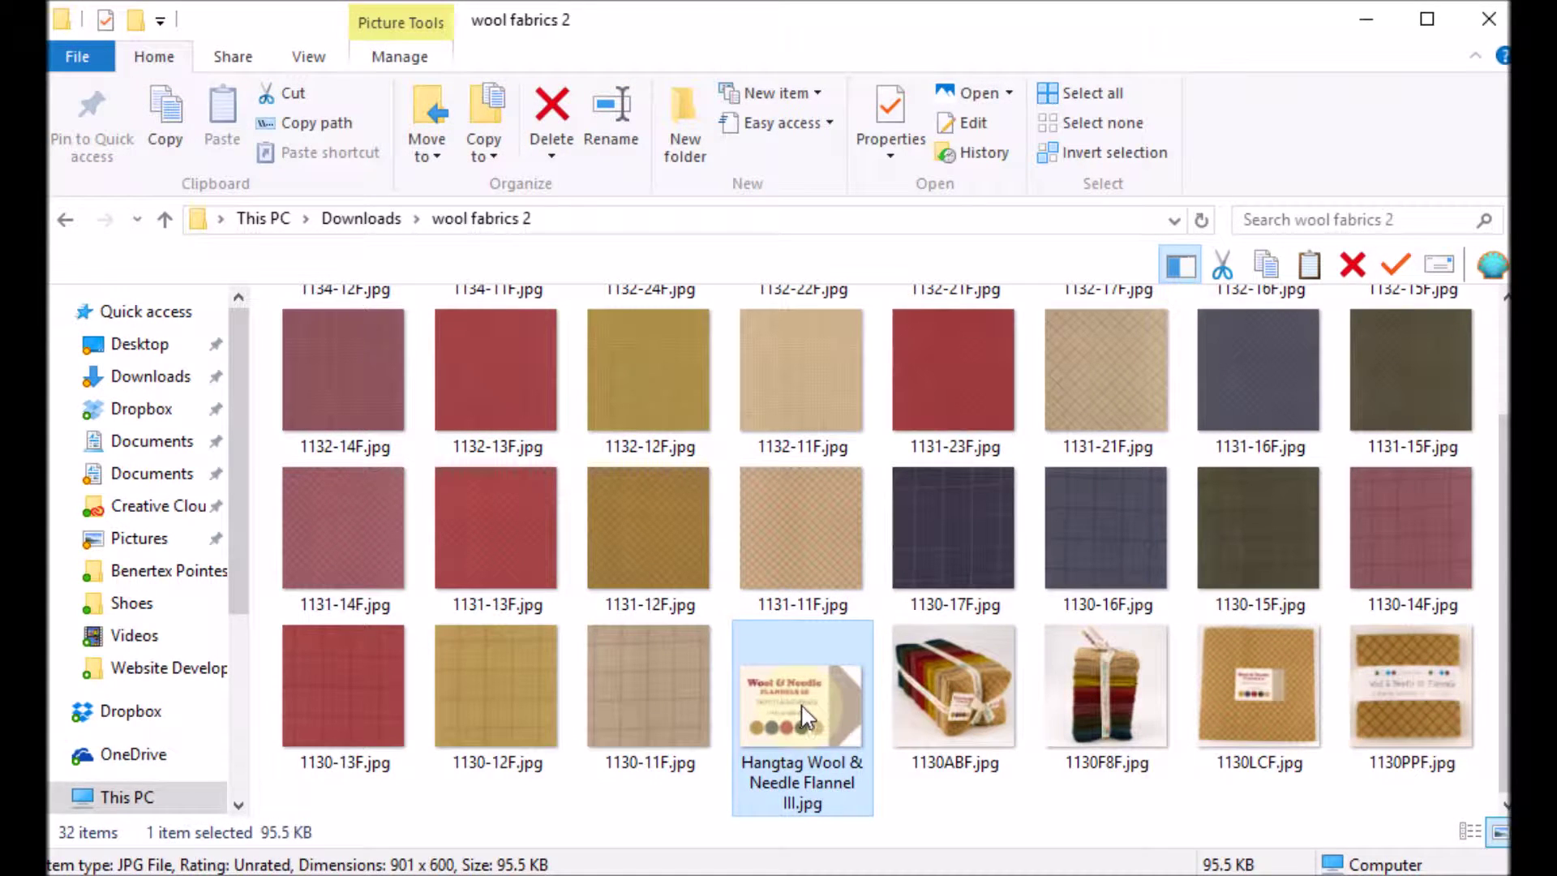
{"action": "key", "text": "Delete"}
{"action": "key", "text": "Delete"}
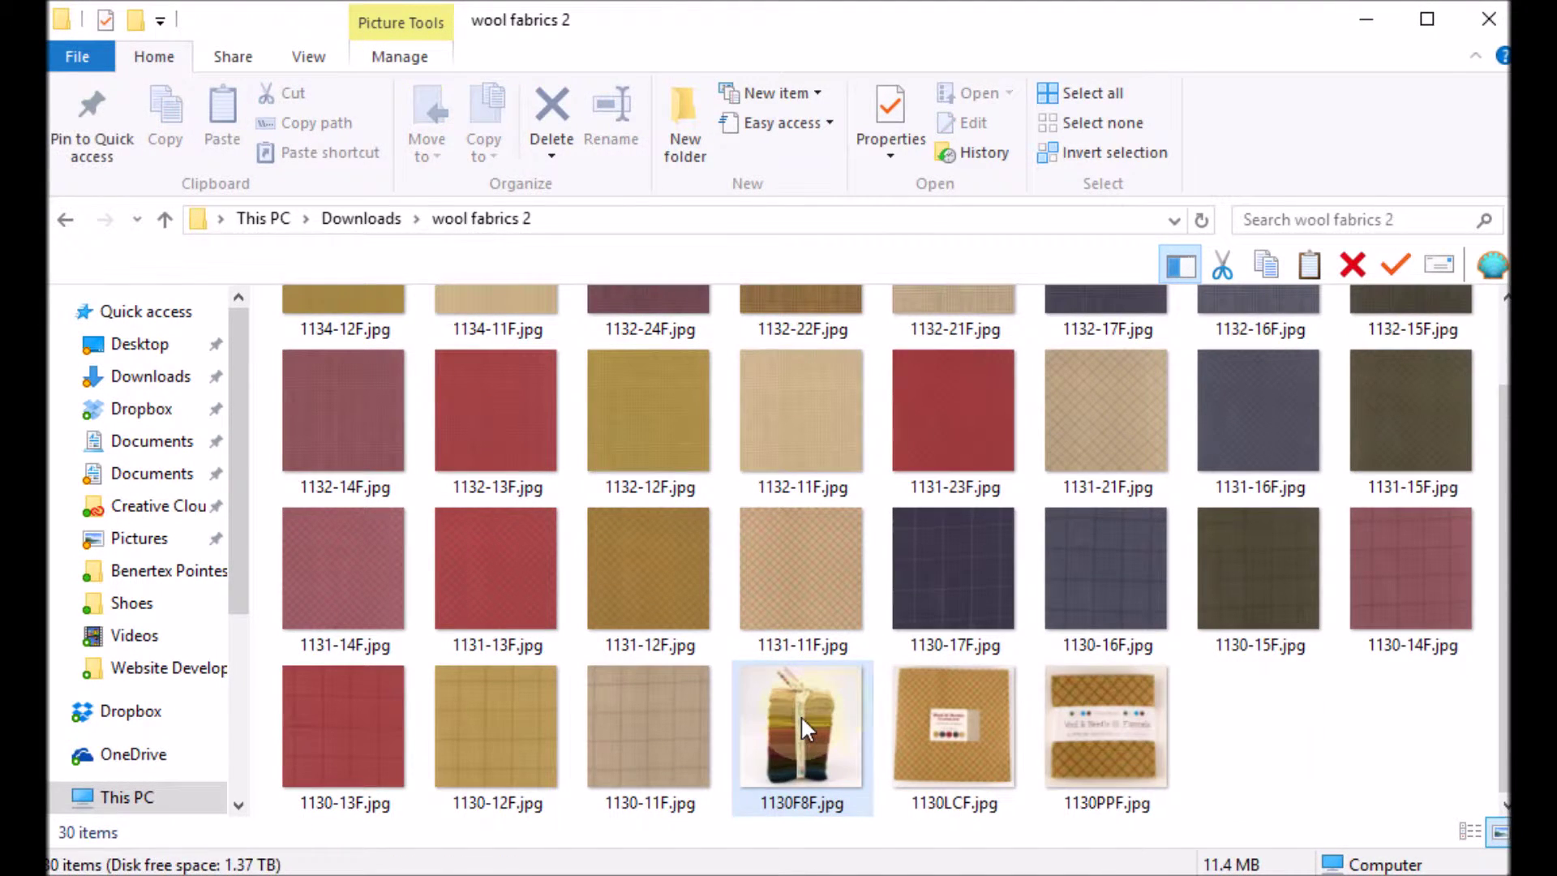
{"action": "left_click", "coordinate": [803, 715]}
{"action": "key", "text": "Delete"}
{"action": "left_click", "coordinate": [843, 729]}
{"action": "key", "text": "Delete"}
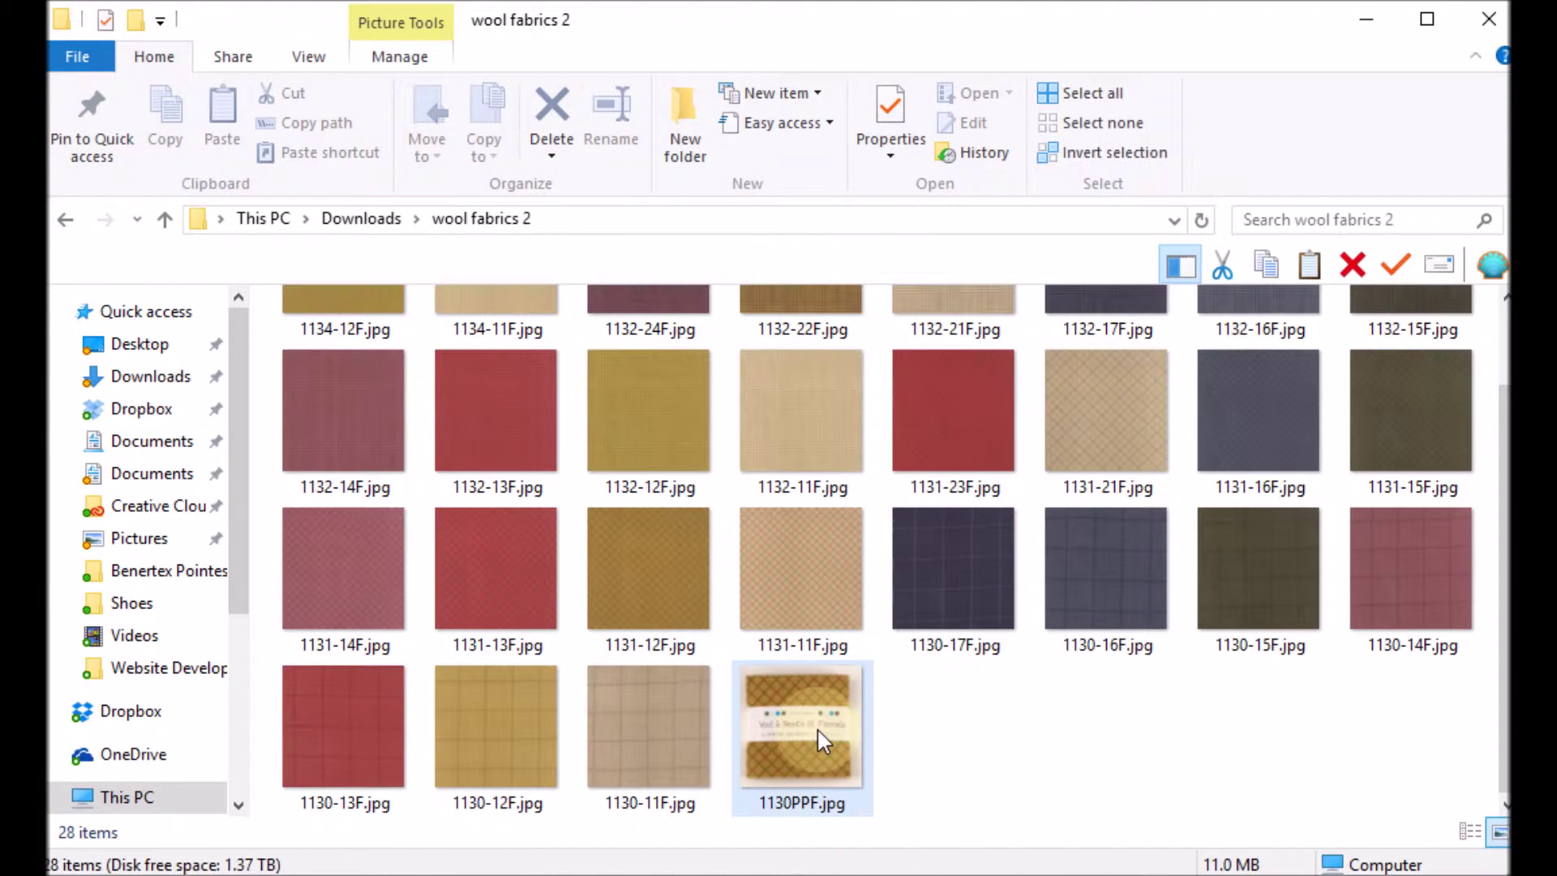
{"action": "left_click", "coordinate": [816, 727]}
{"action": "key", "text": "Delete"}
{"action": "left_click_drag", "start_coordinate": [1503, 667], "coordinate": [1501, 590]}
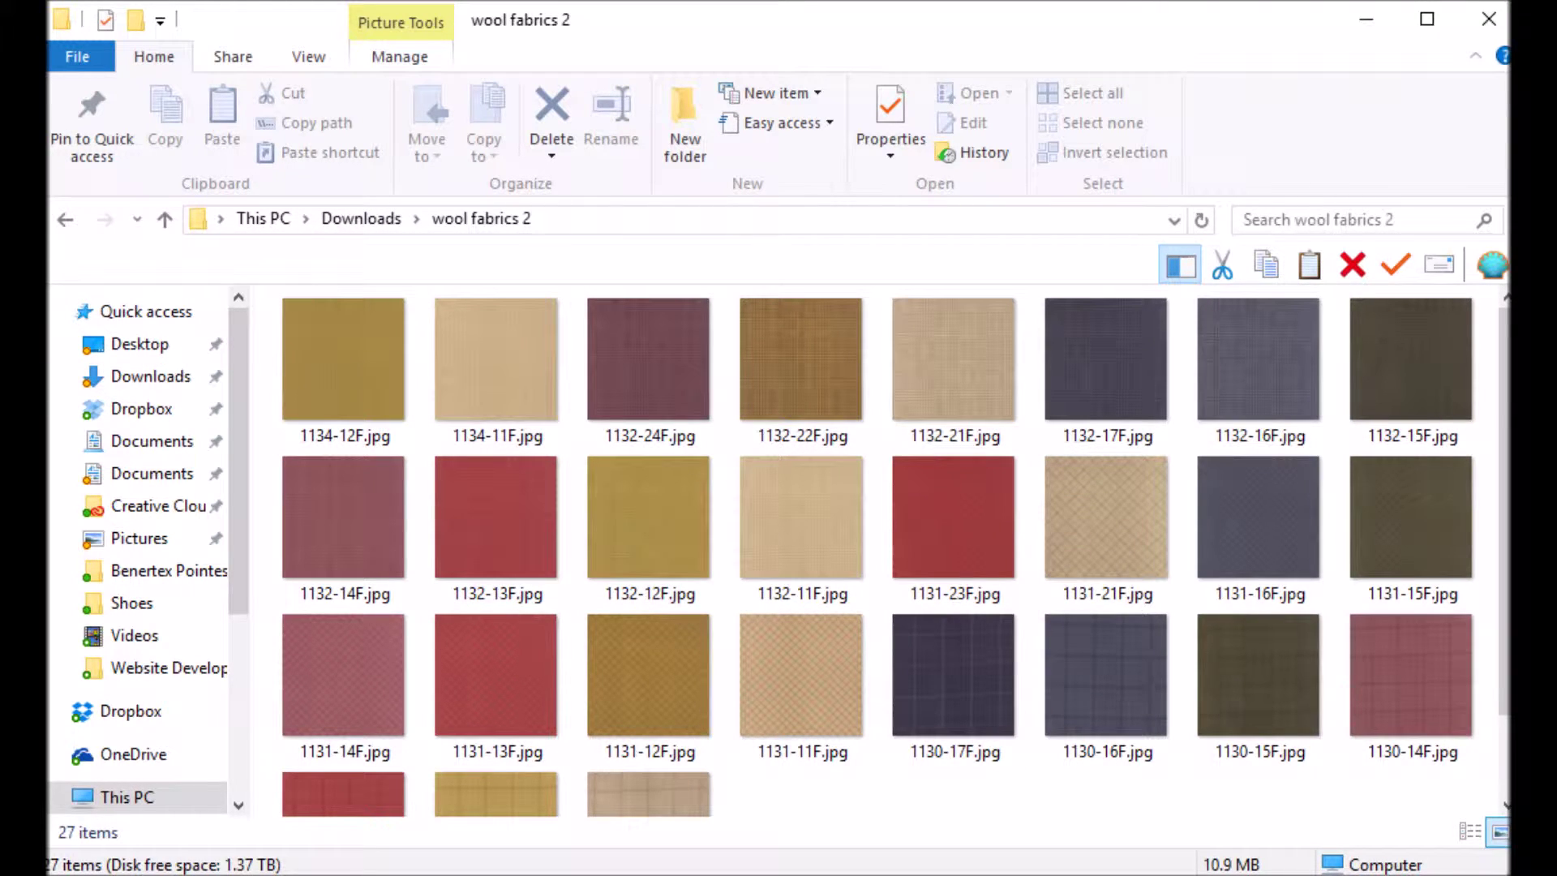
{"action": "key", "text": "super"}
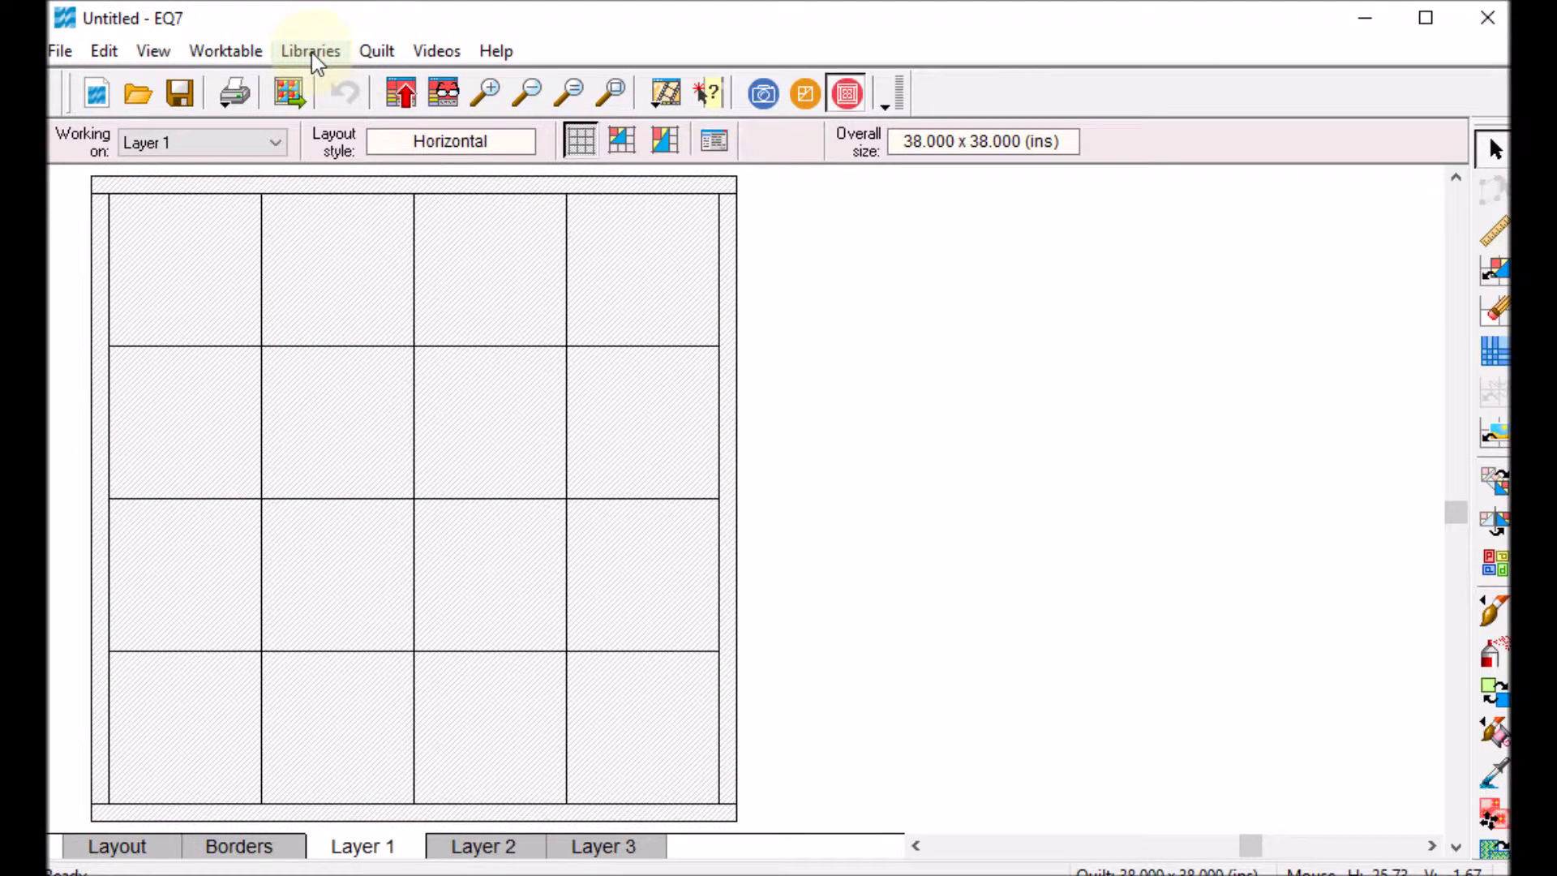
Start a Fabric Library image import and browse to the 'wool fabrics 2' folder in Downloads
{"action": "left_click", "coordinate": [312, 51]}
{"action": "left_click", "coordinate": [361, 116]}
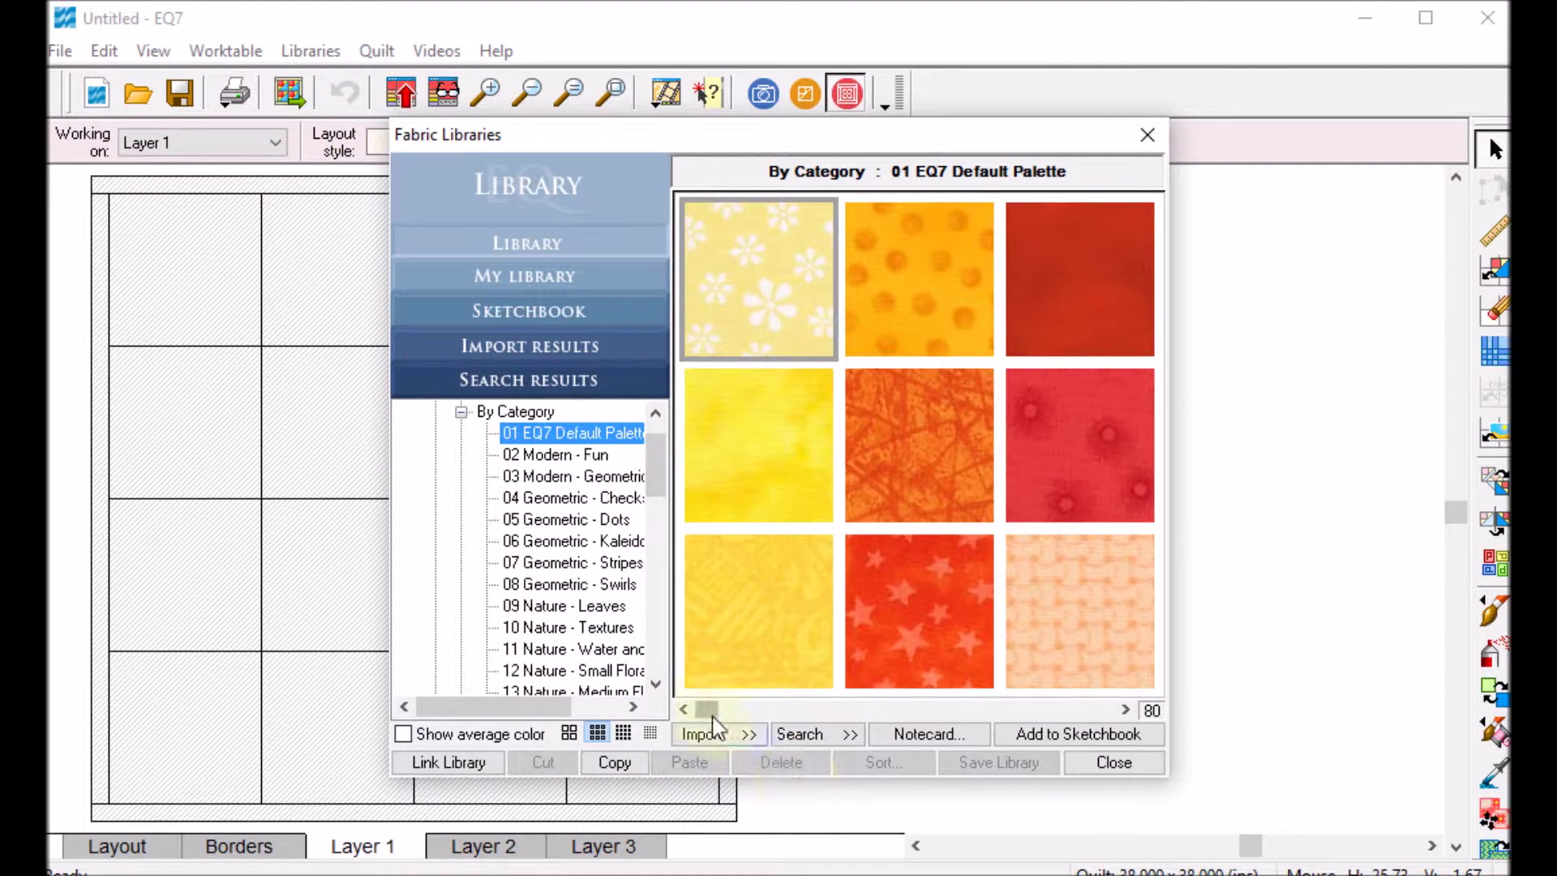
{"action": "left_click", "coordinate": [750, 738]}
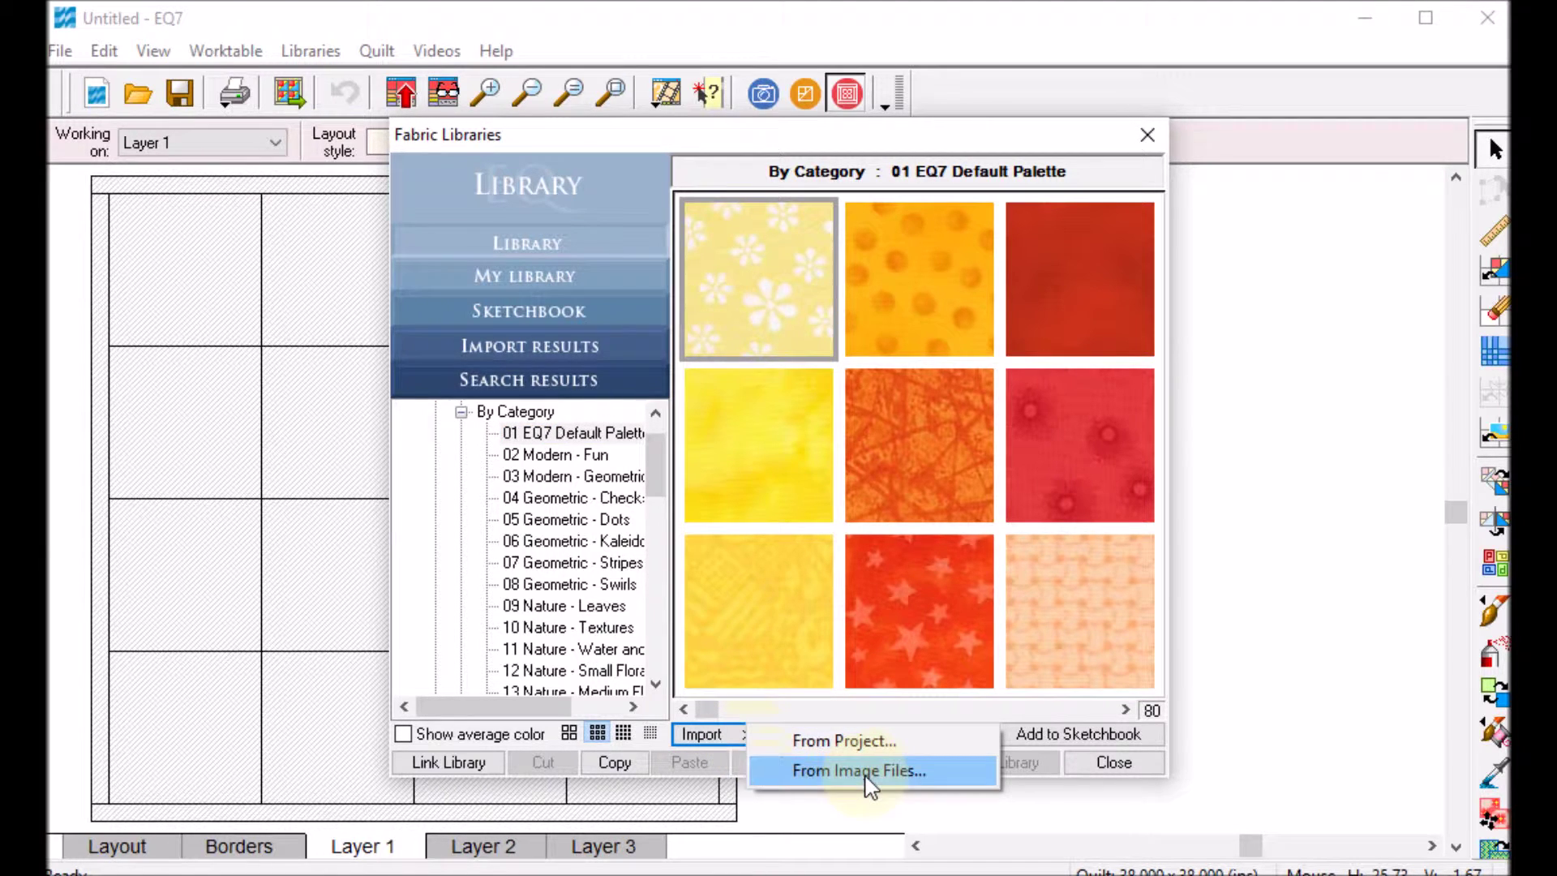
{"action": "left_click", "coordinate": [860, 771]}
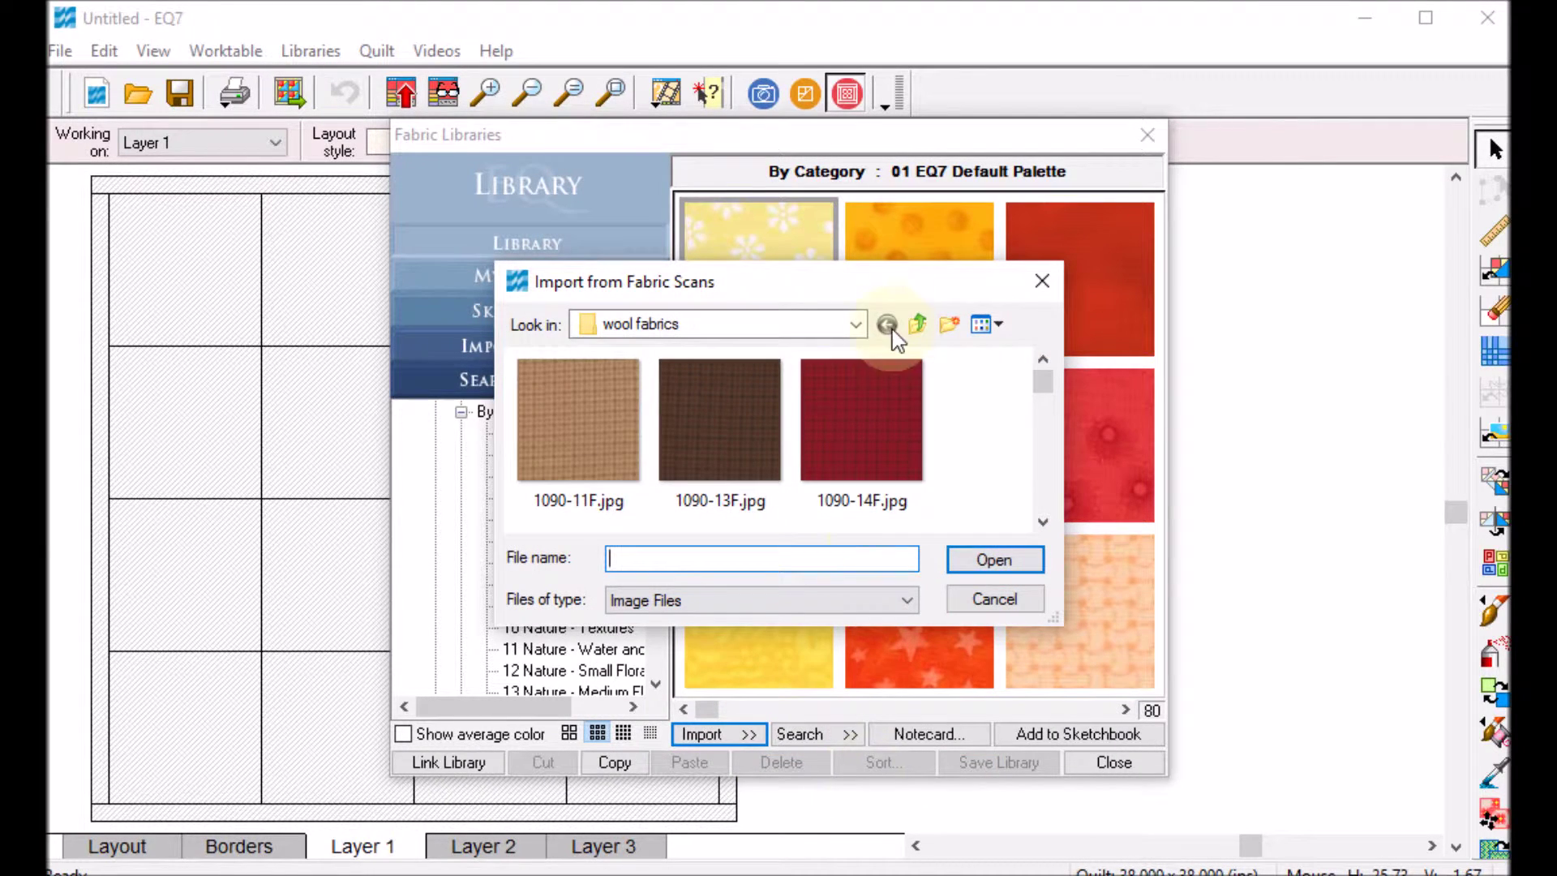
{"action": "left_click", "coordinate": [855, 325]}
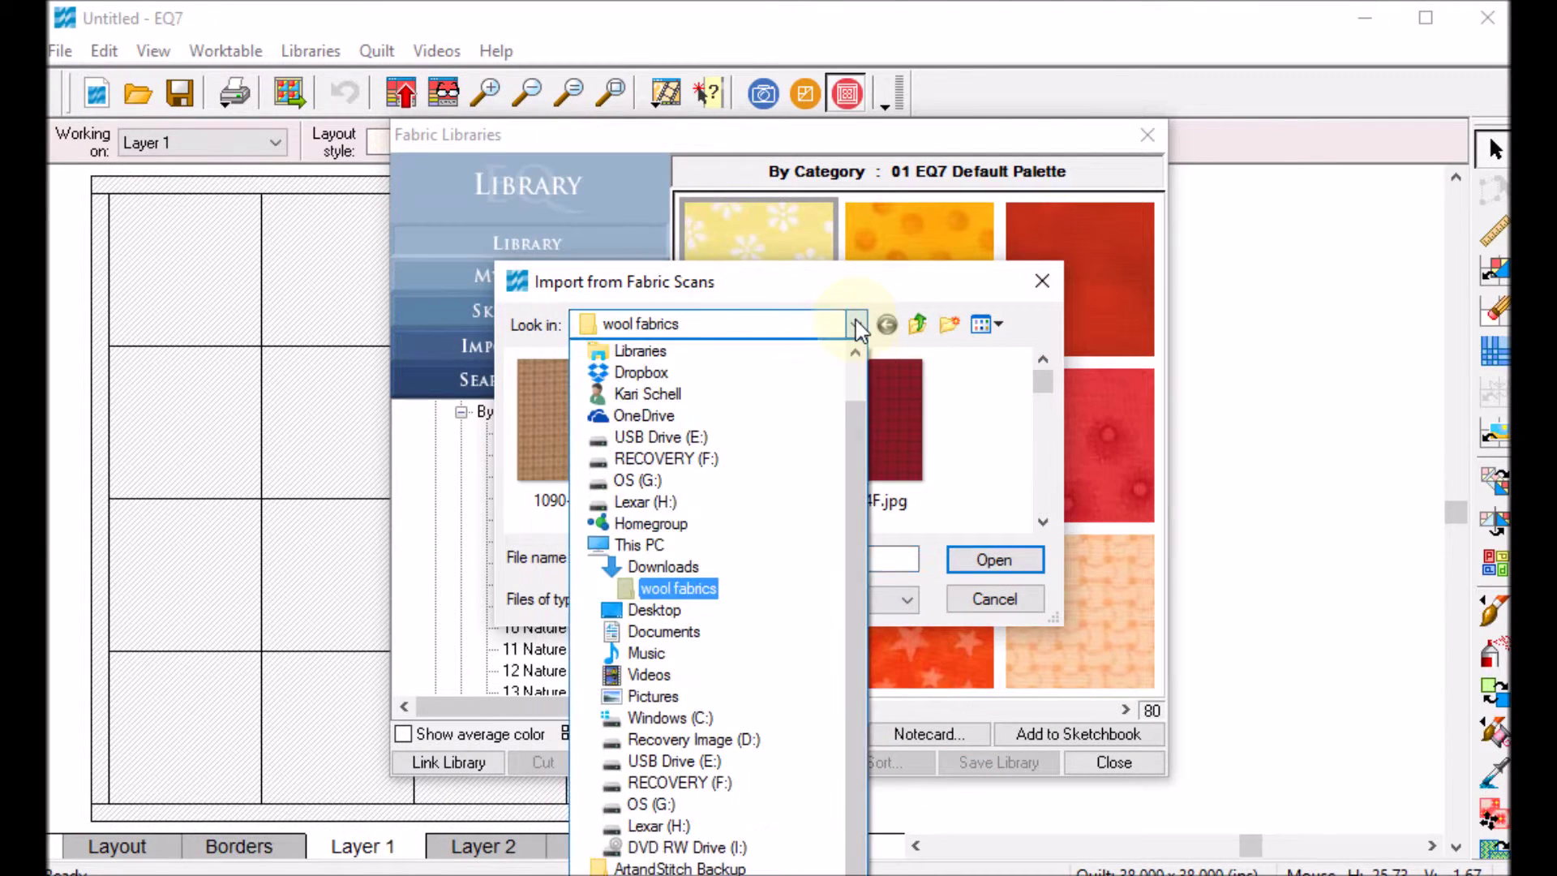
{"action": "left_click", "coordinate": [694, 573]}
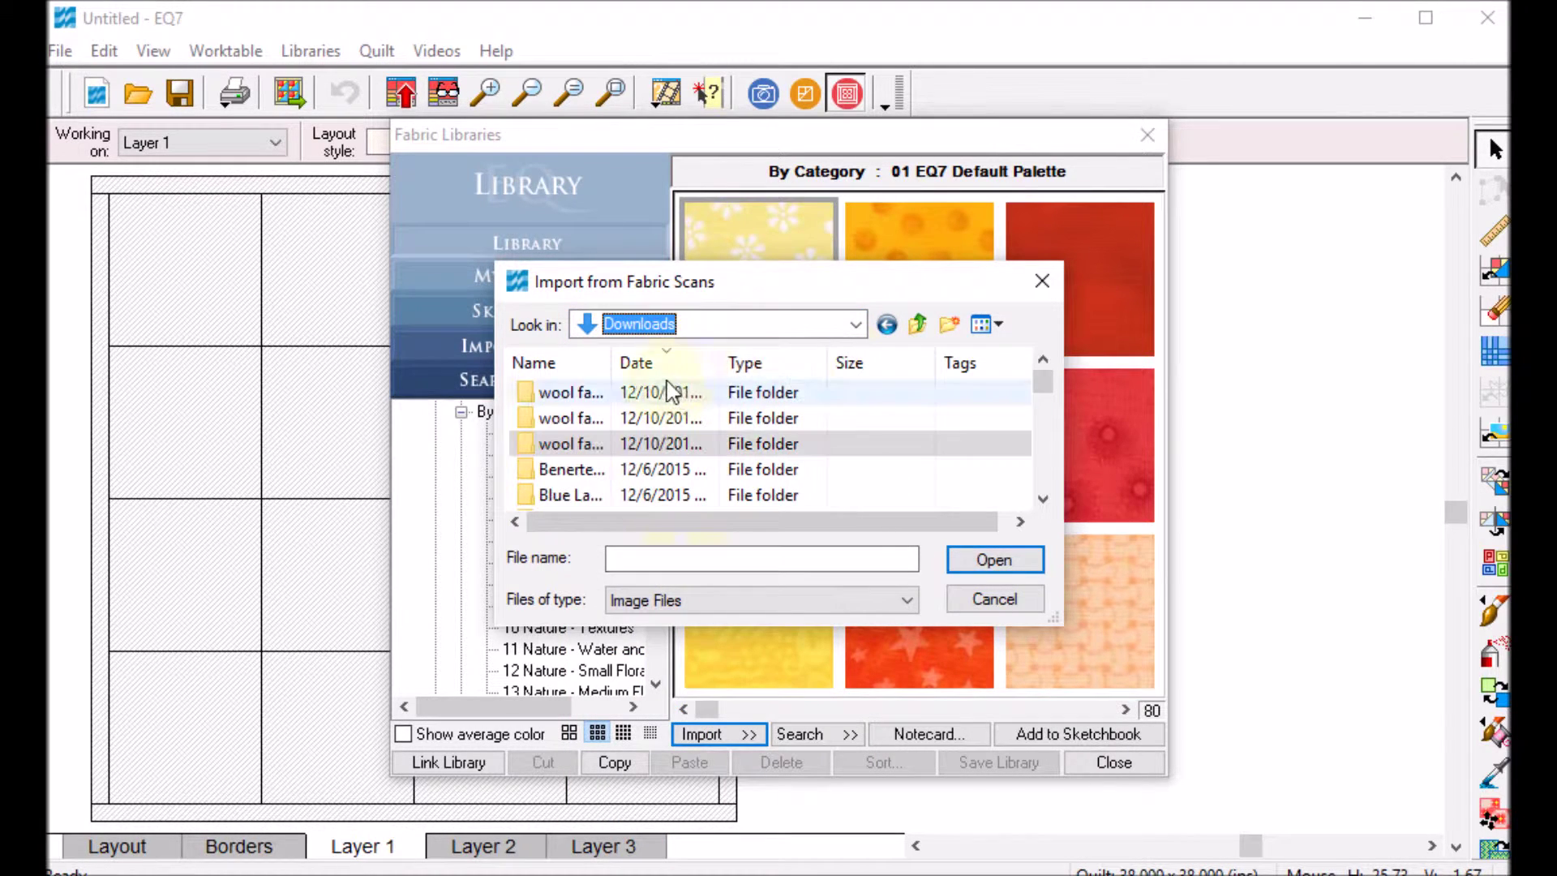
{"action": "left_click", "coordinate": [681, 365]}
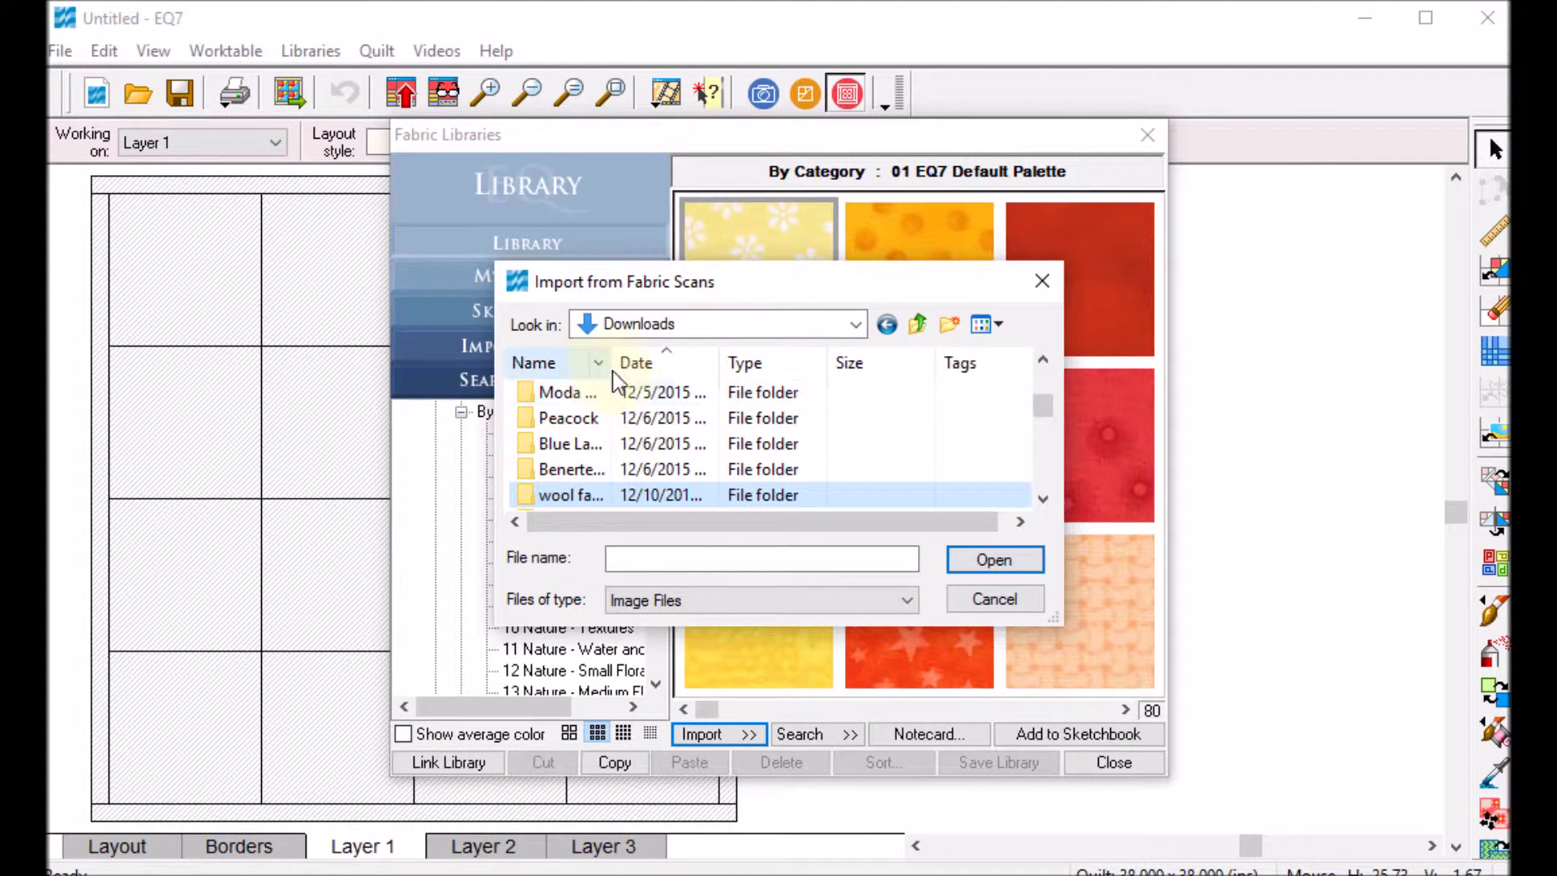
{"action": "left_click", "coordinate": [706, 363]}
{"action": "left_click", "coordinate": [933, 517]}
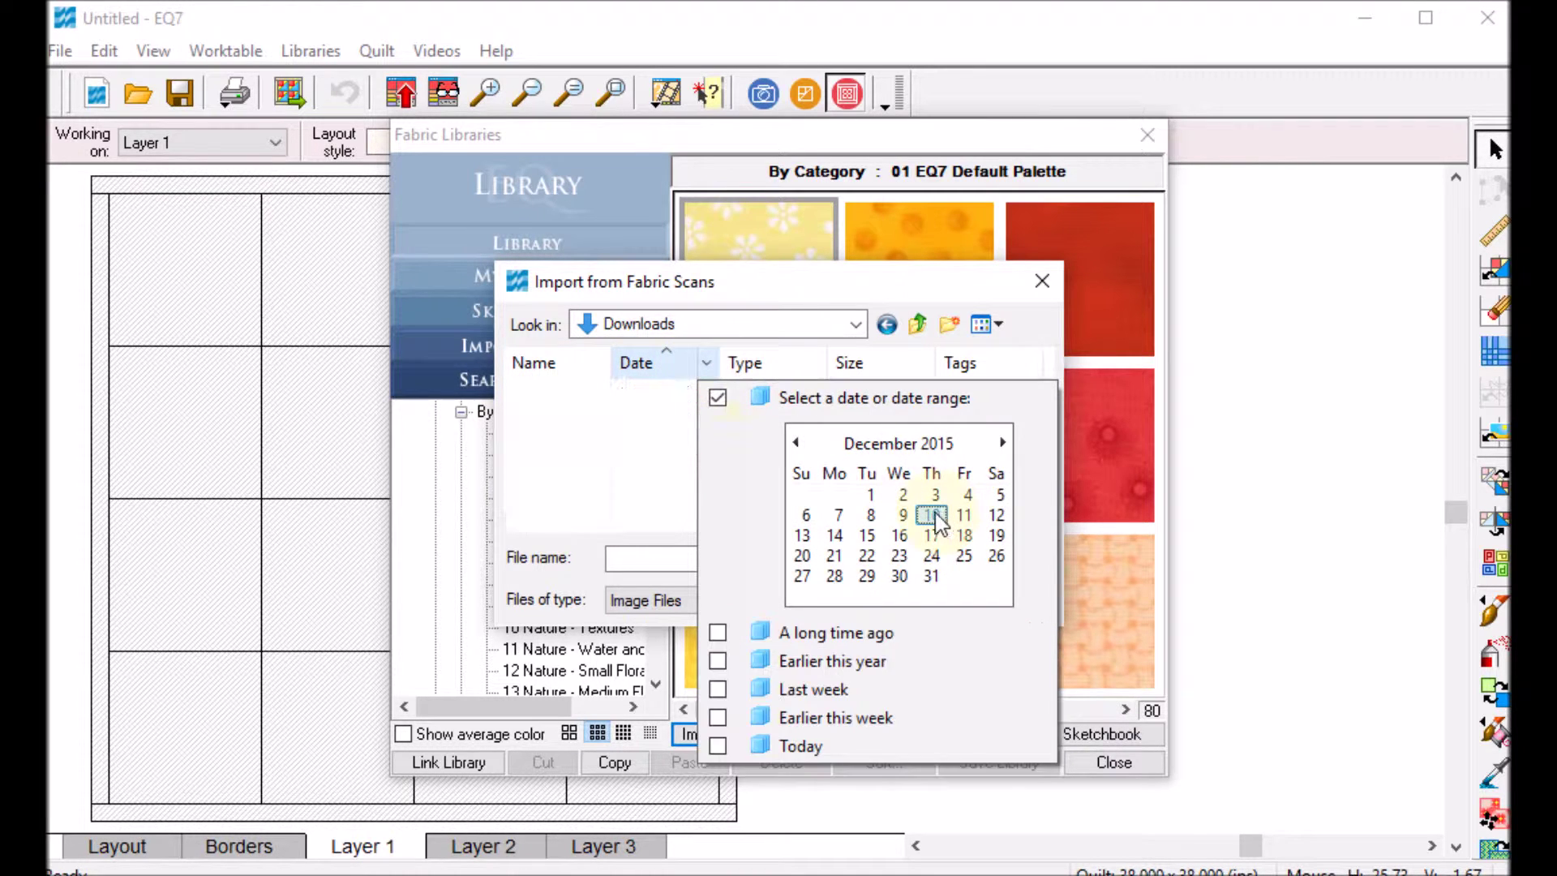
{"action": "left_click", "coordinate": [622, 369]}
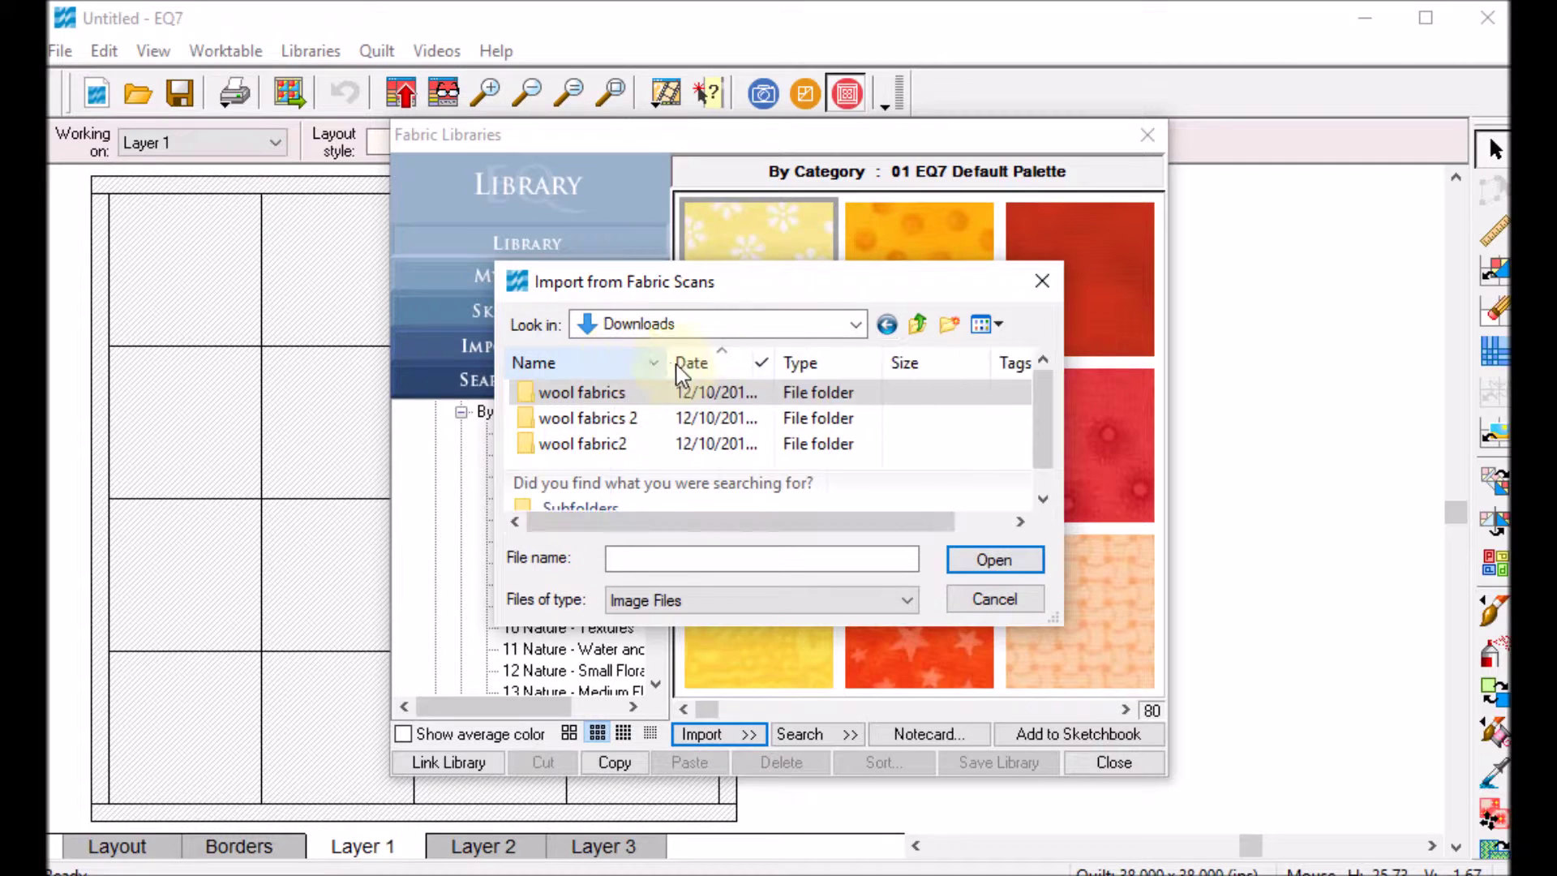
{"action": "left_click", "coordinate": [624, 430]}
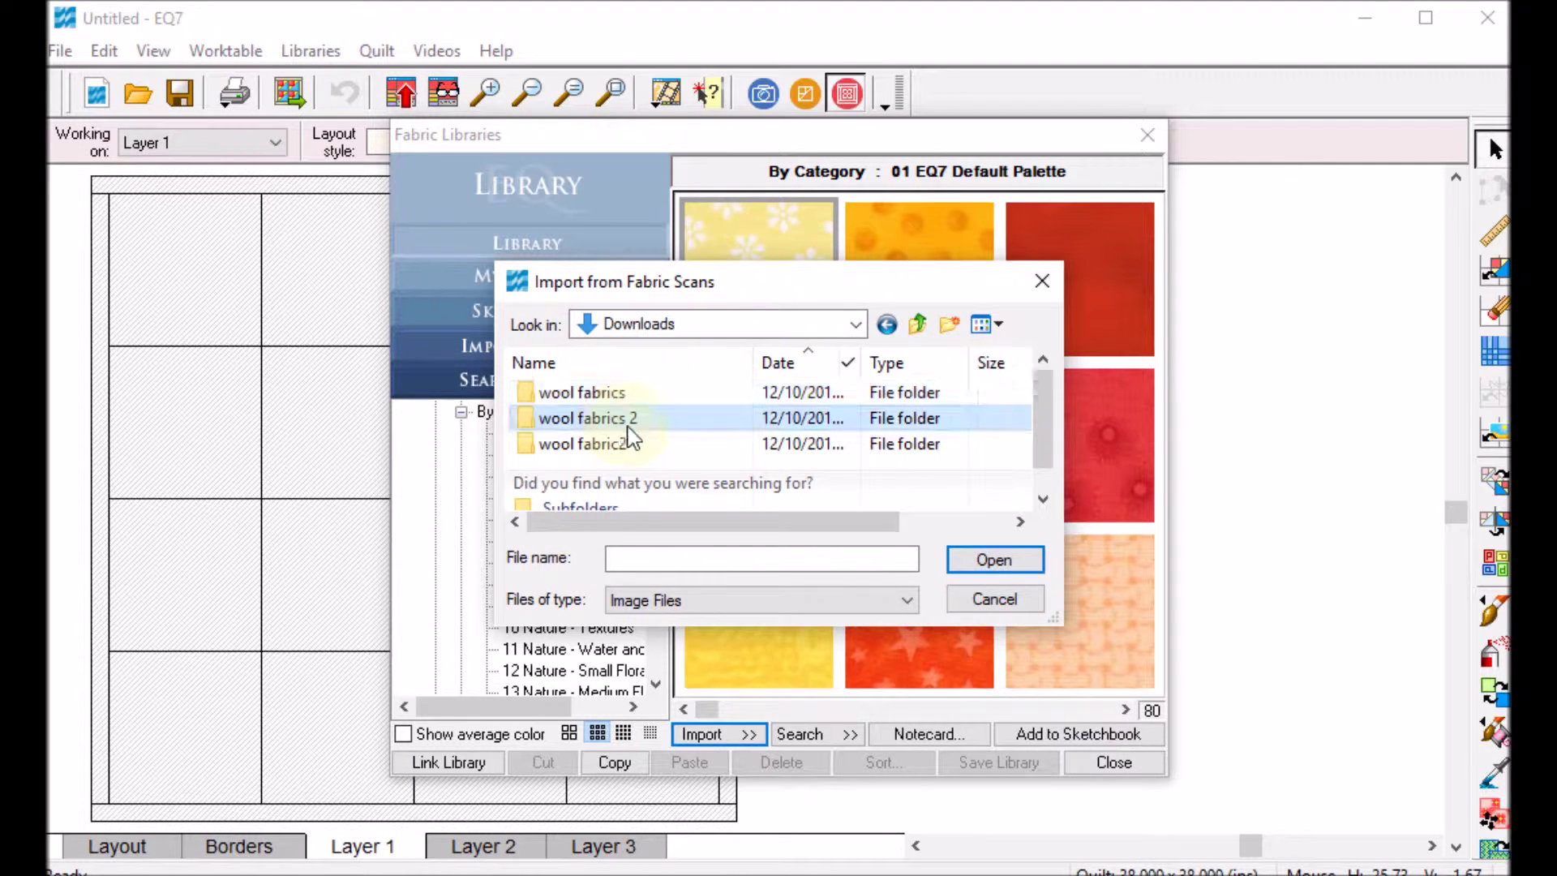
{"action": "left_click", "coordinate": [997, 563]}
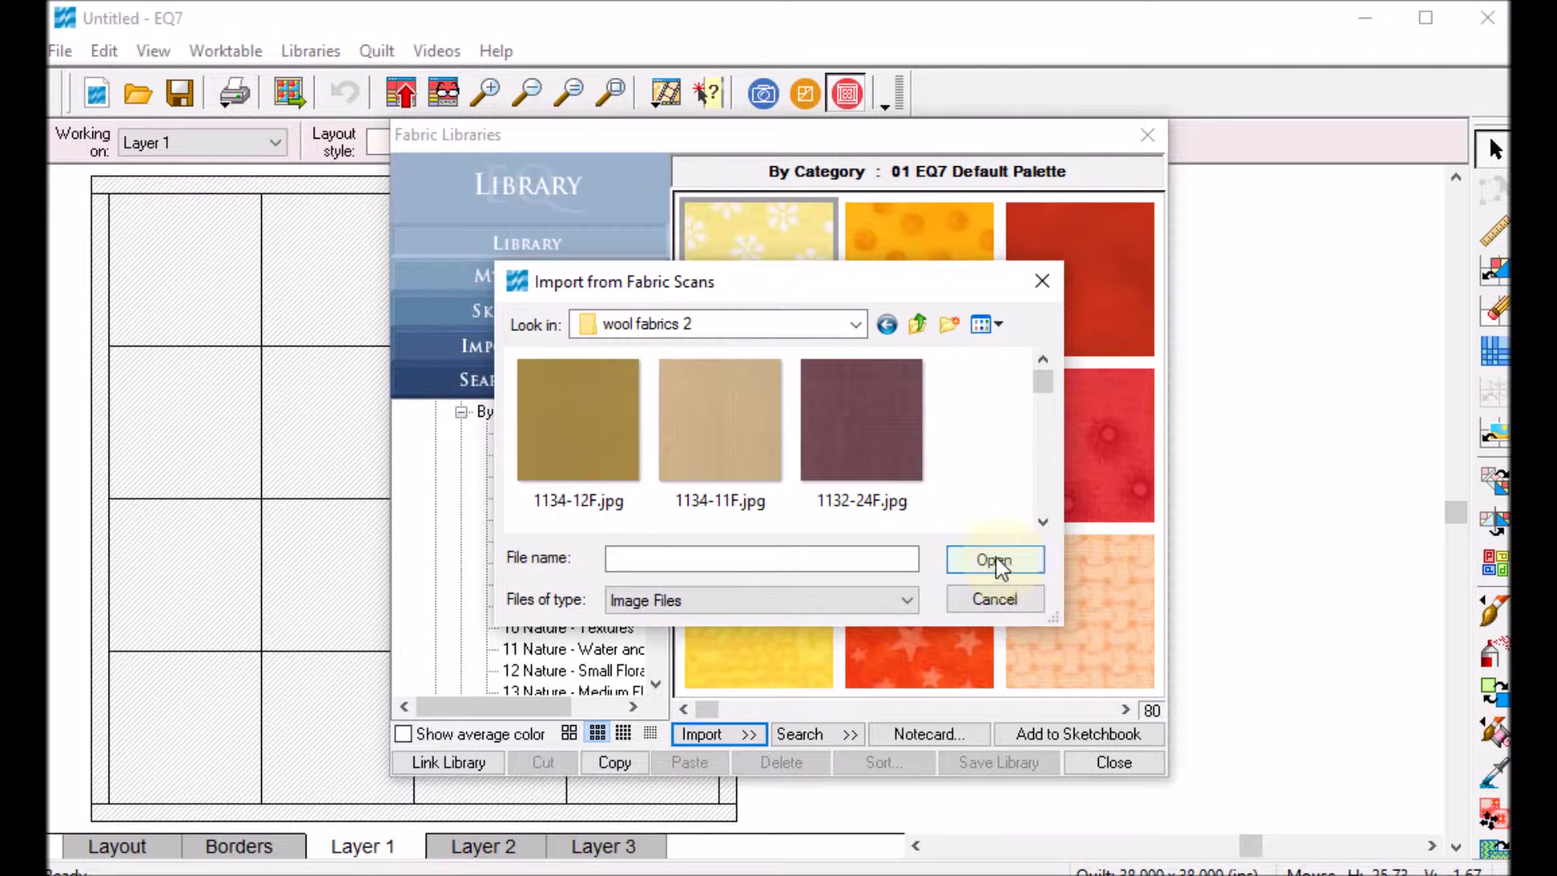
Import all 27 wool swatch images and add every one to the sketchbook
{"action": "left_click", "coordinate": [614, 470]}
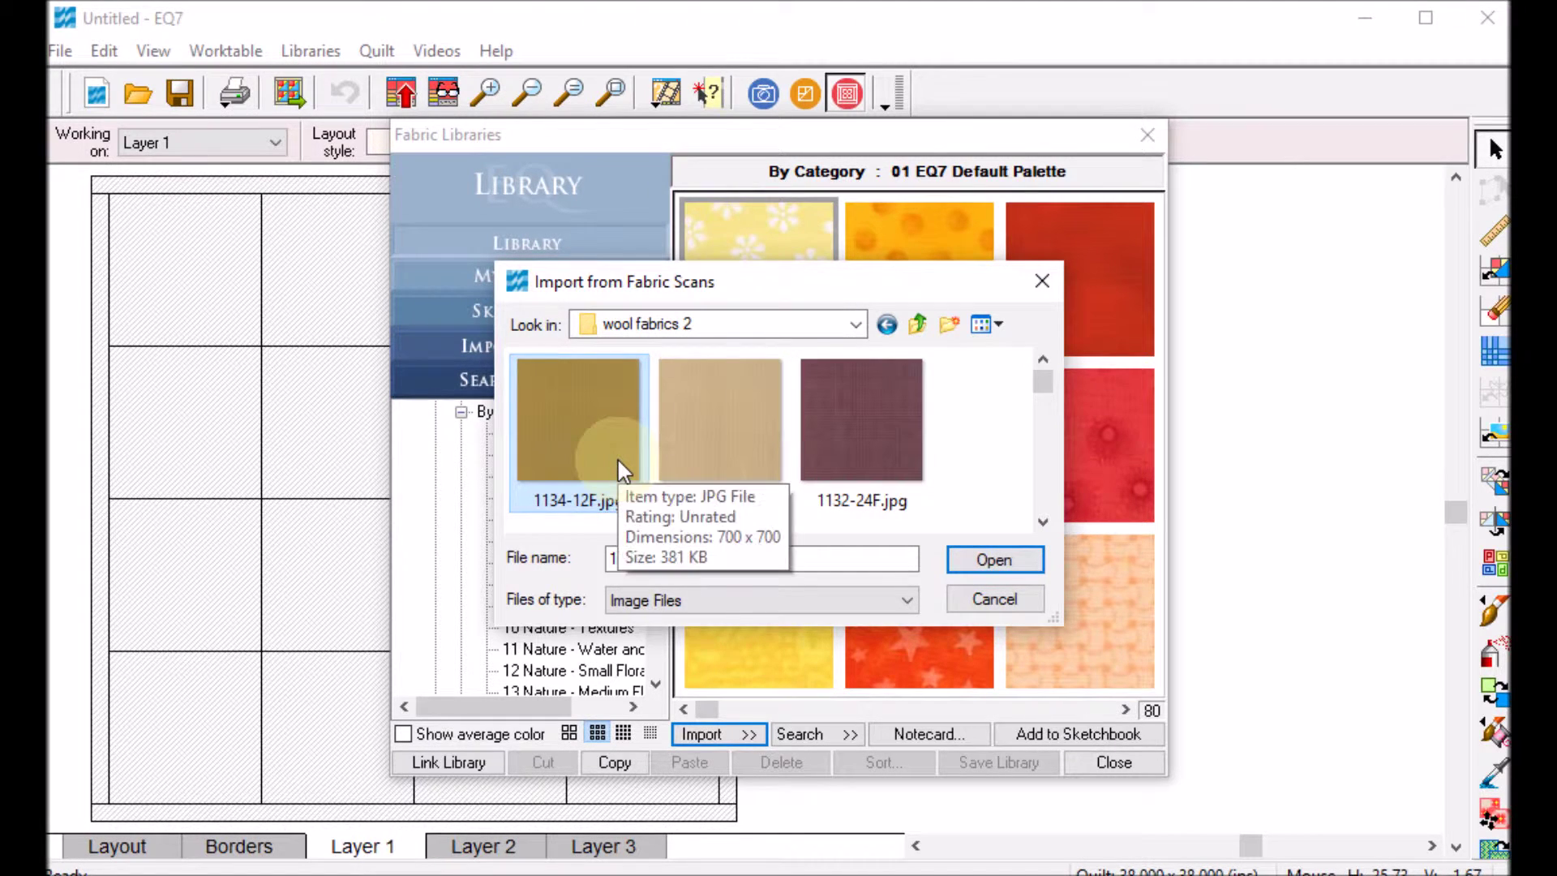
{"action": "key", "text": "ctrl+a"}
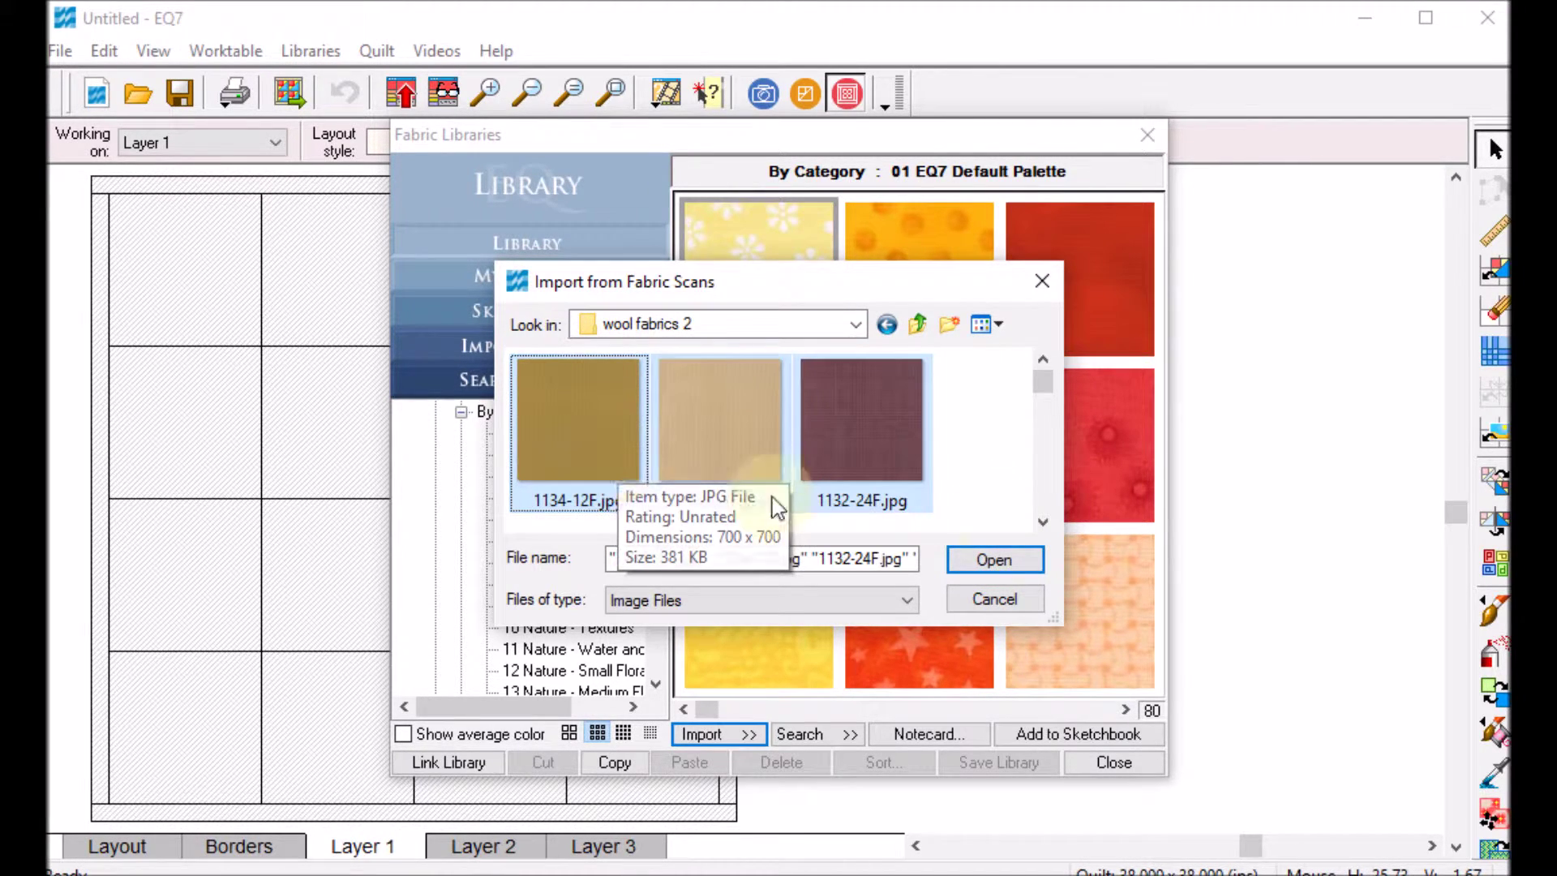
{"action": "left_click", "coordinate": [999, 561]}
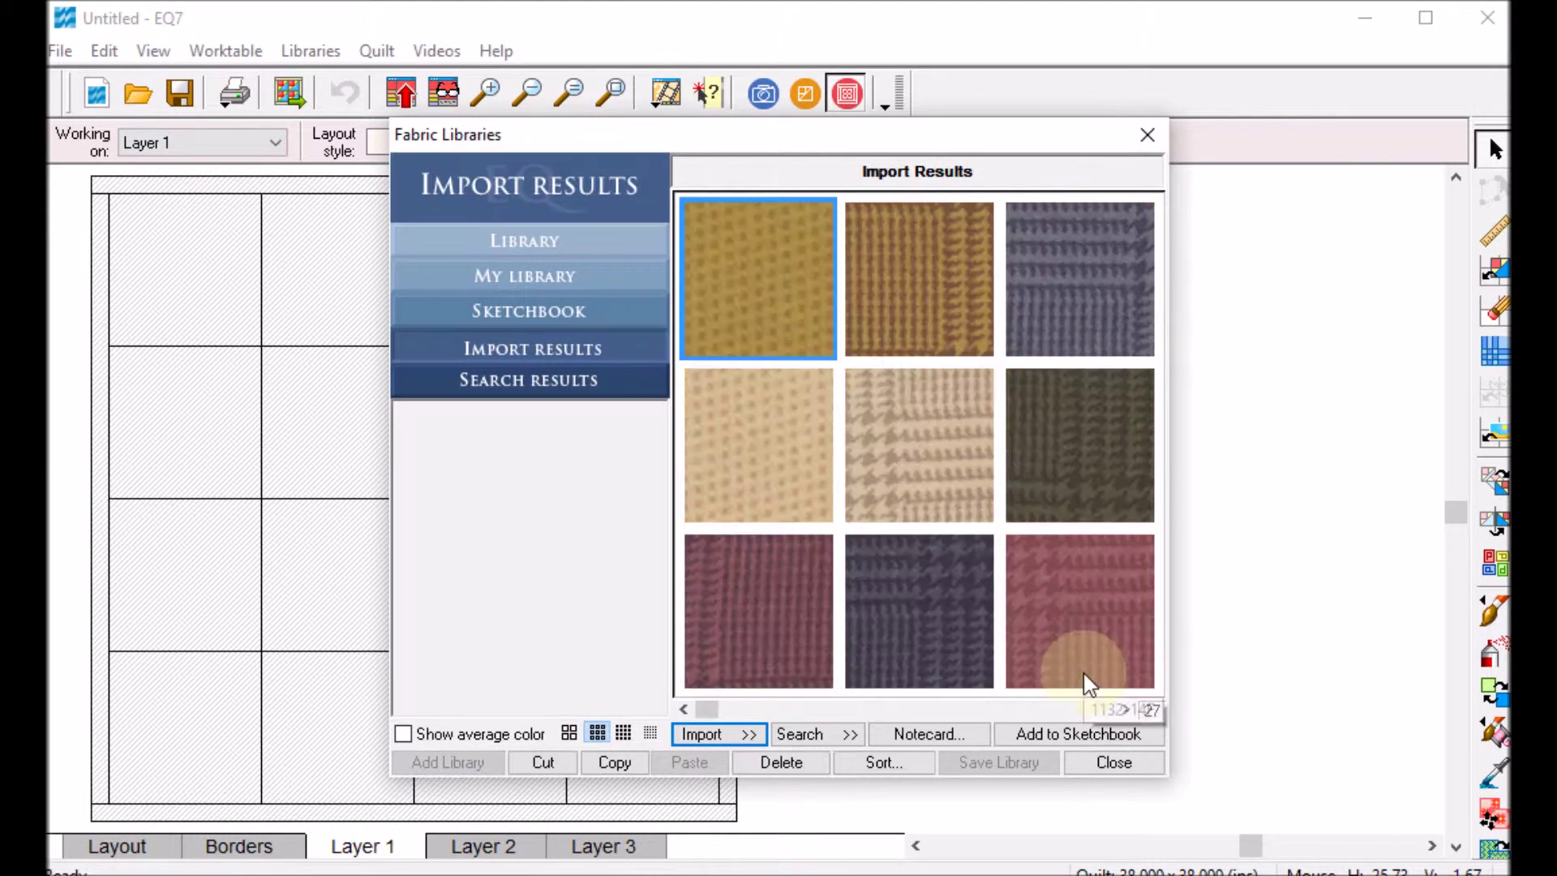
{"action": "left_click", "coordinate": [758, 285]}
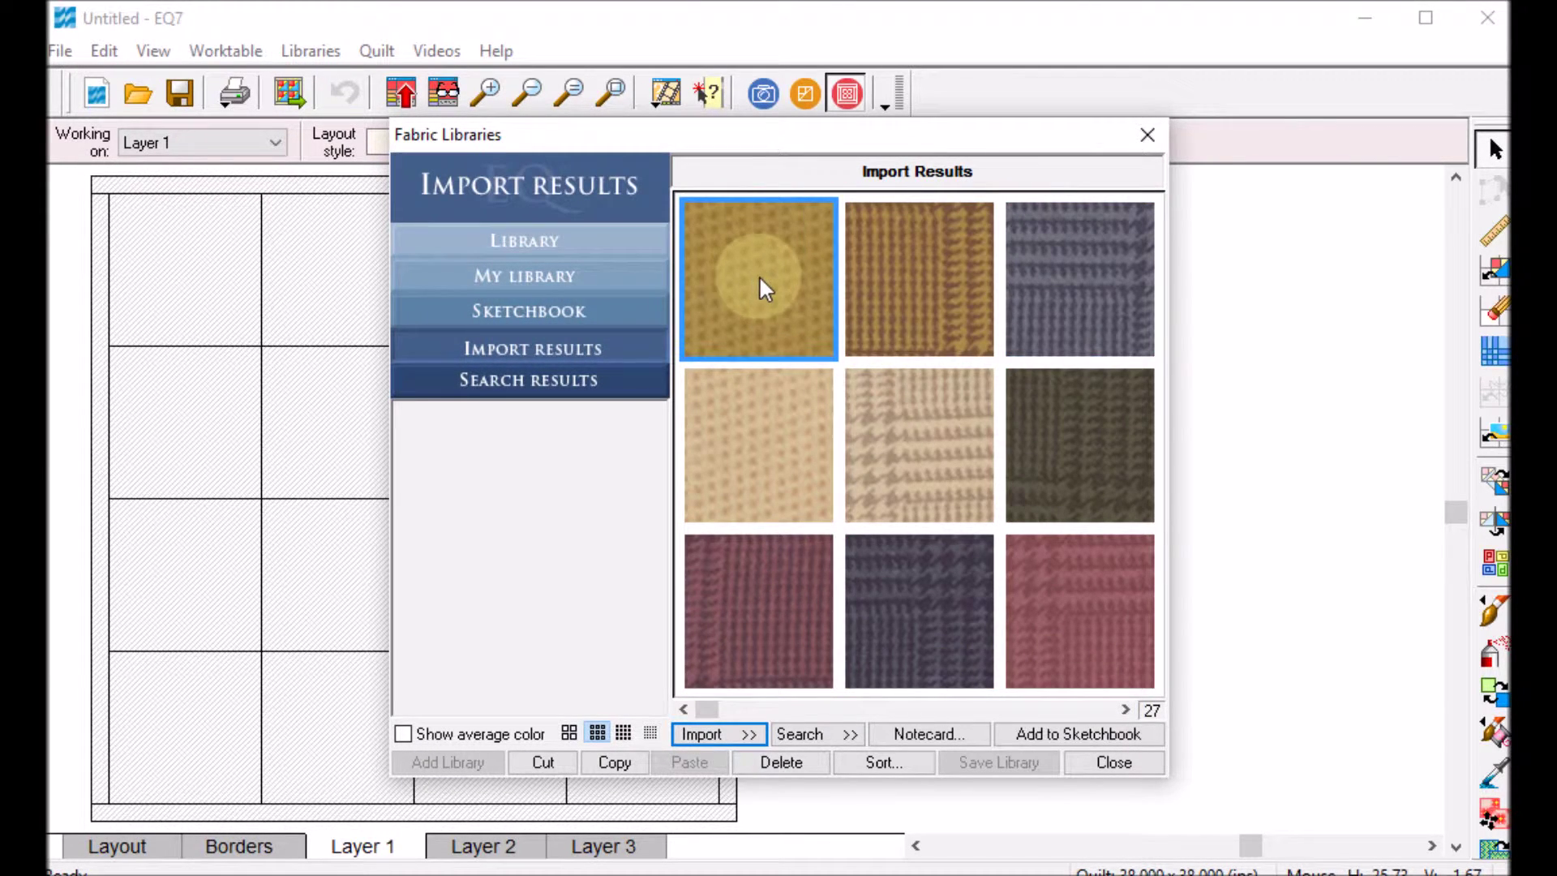
{"action": "key", "text": "ctrl+a"}
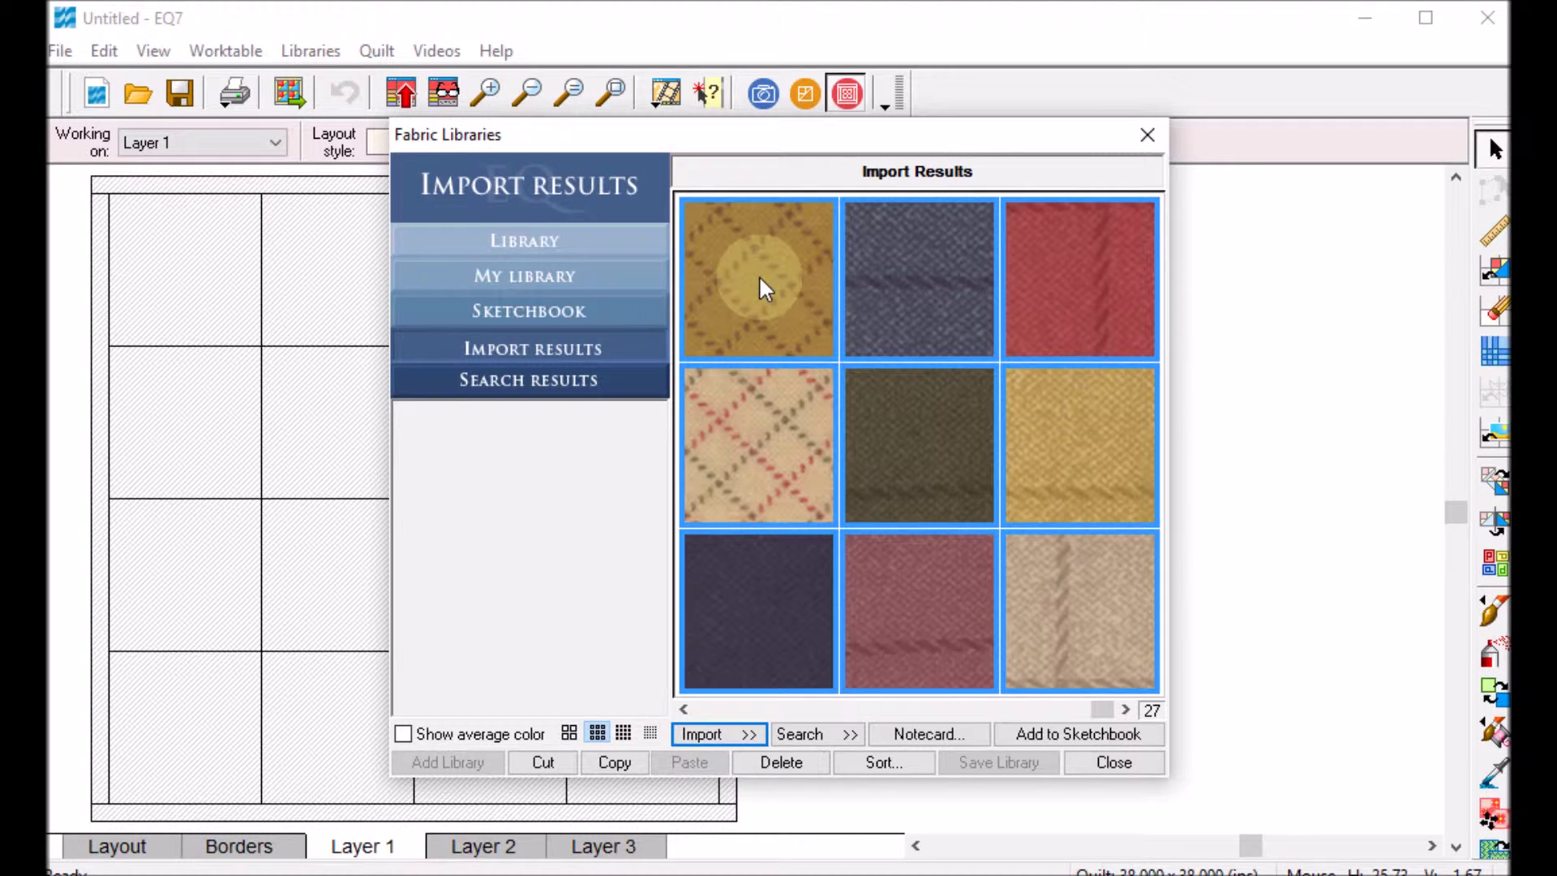
{"action": "left_click", "coordinate": [1096, 740]}
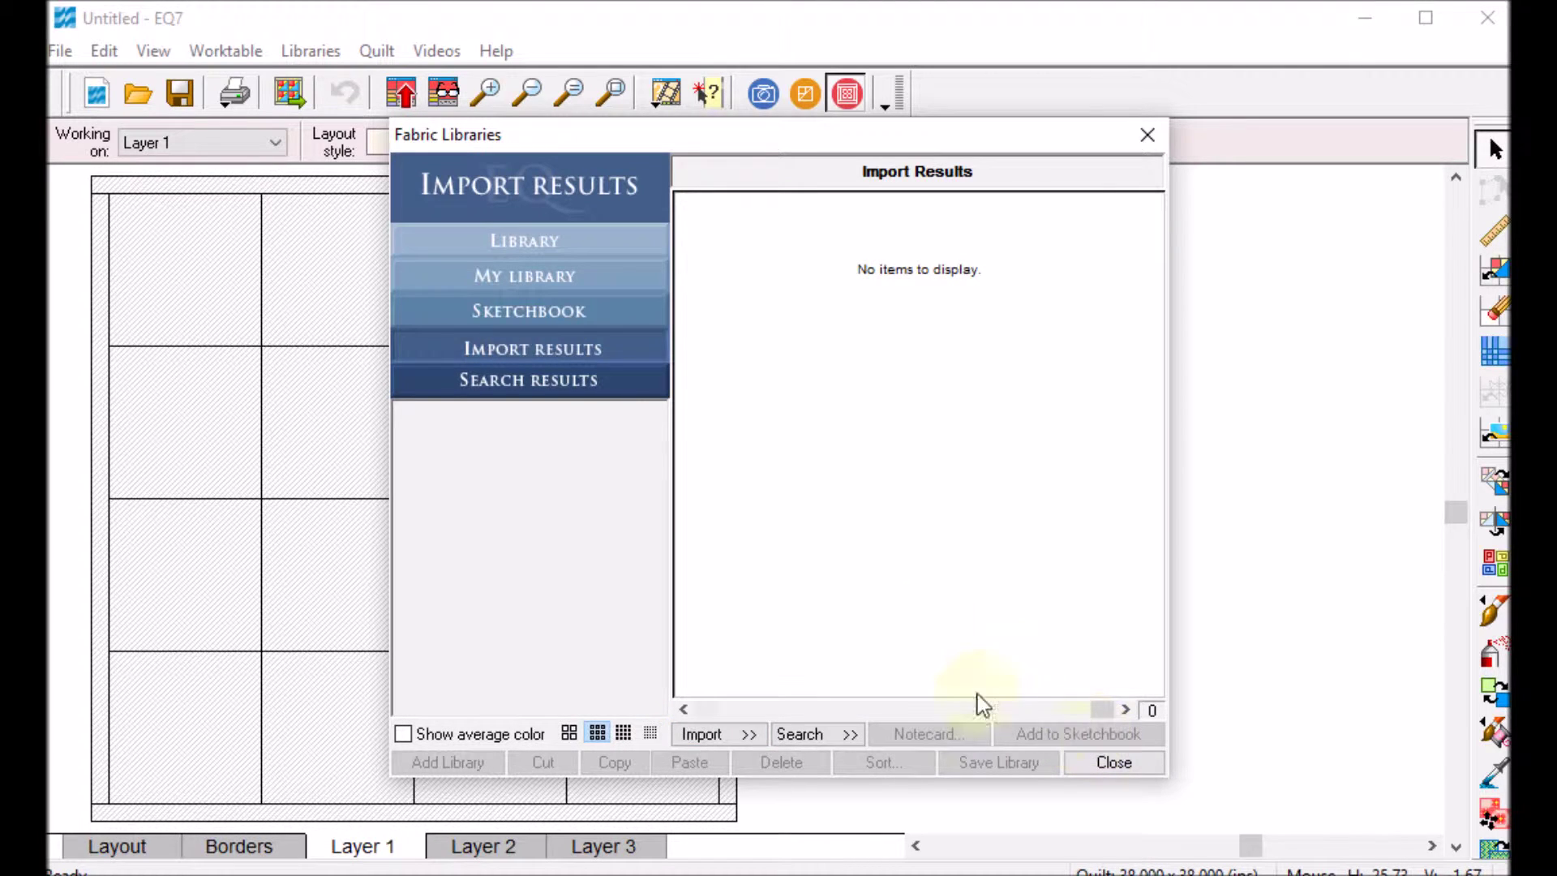
Close the Fabric Library, check the 27 sketchbook fabrics, and add the 4x4 quilt to the sketchbook
{"action": "left_click", "coordinate": [1124, 770]}
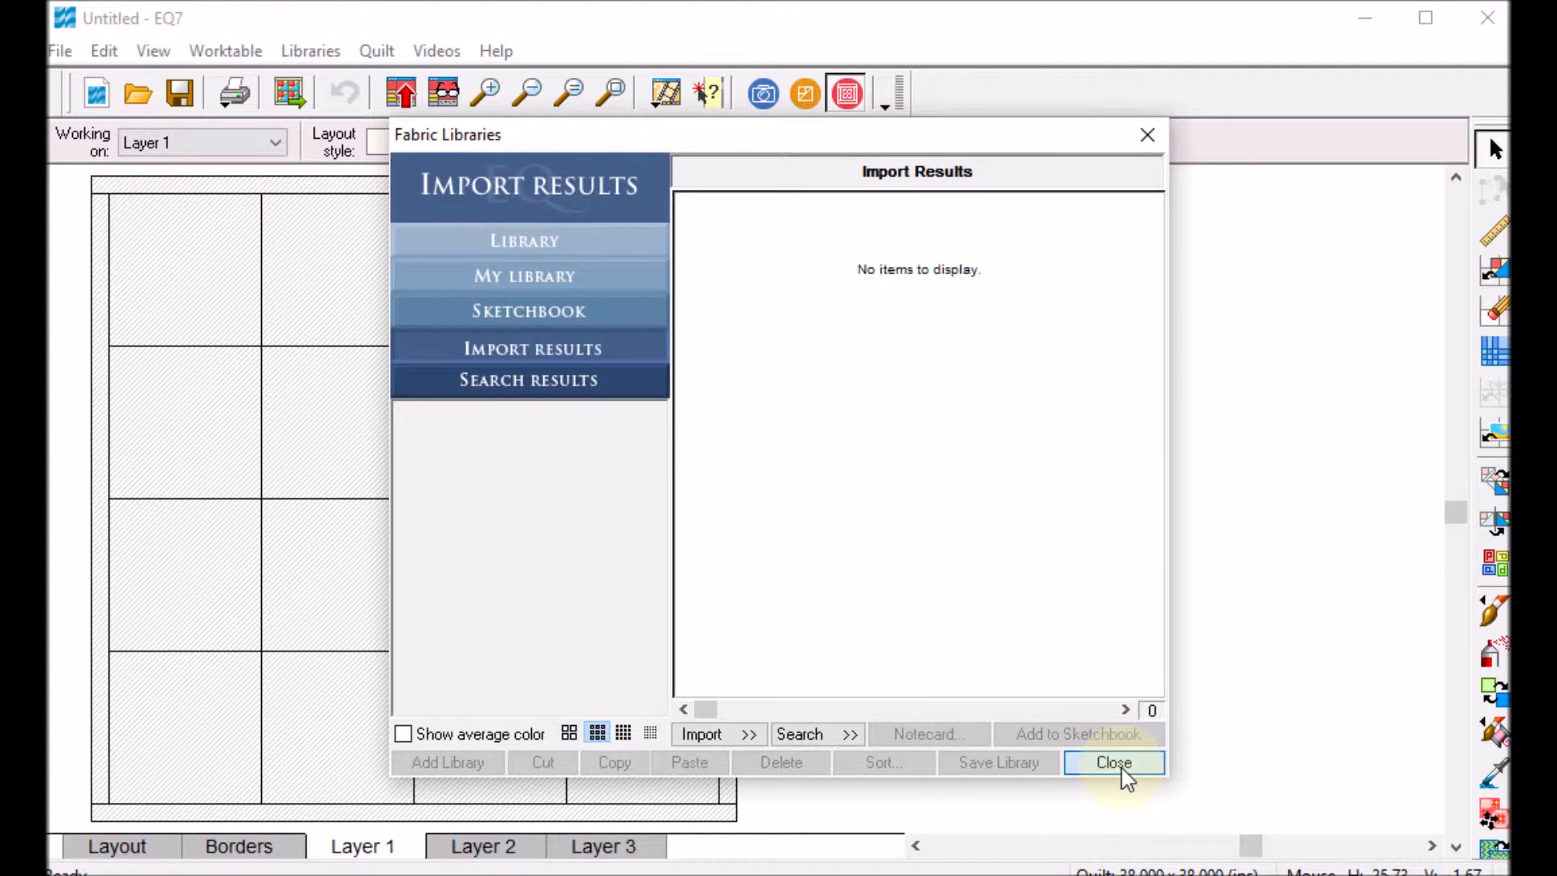
{"action": "left_click", "coordinate": [153, 50]}
{"action": "left_click", "coordinate": [195, 84]}
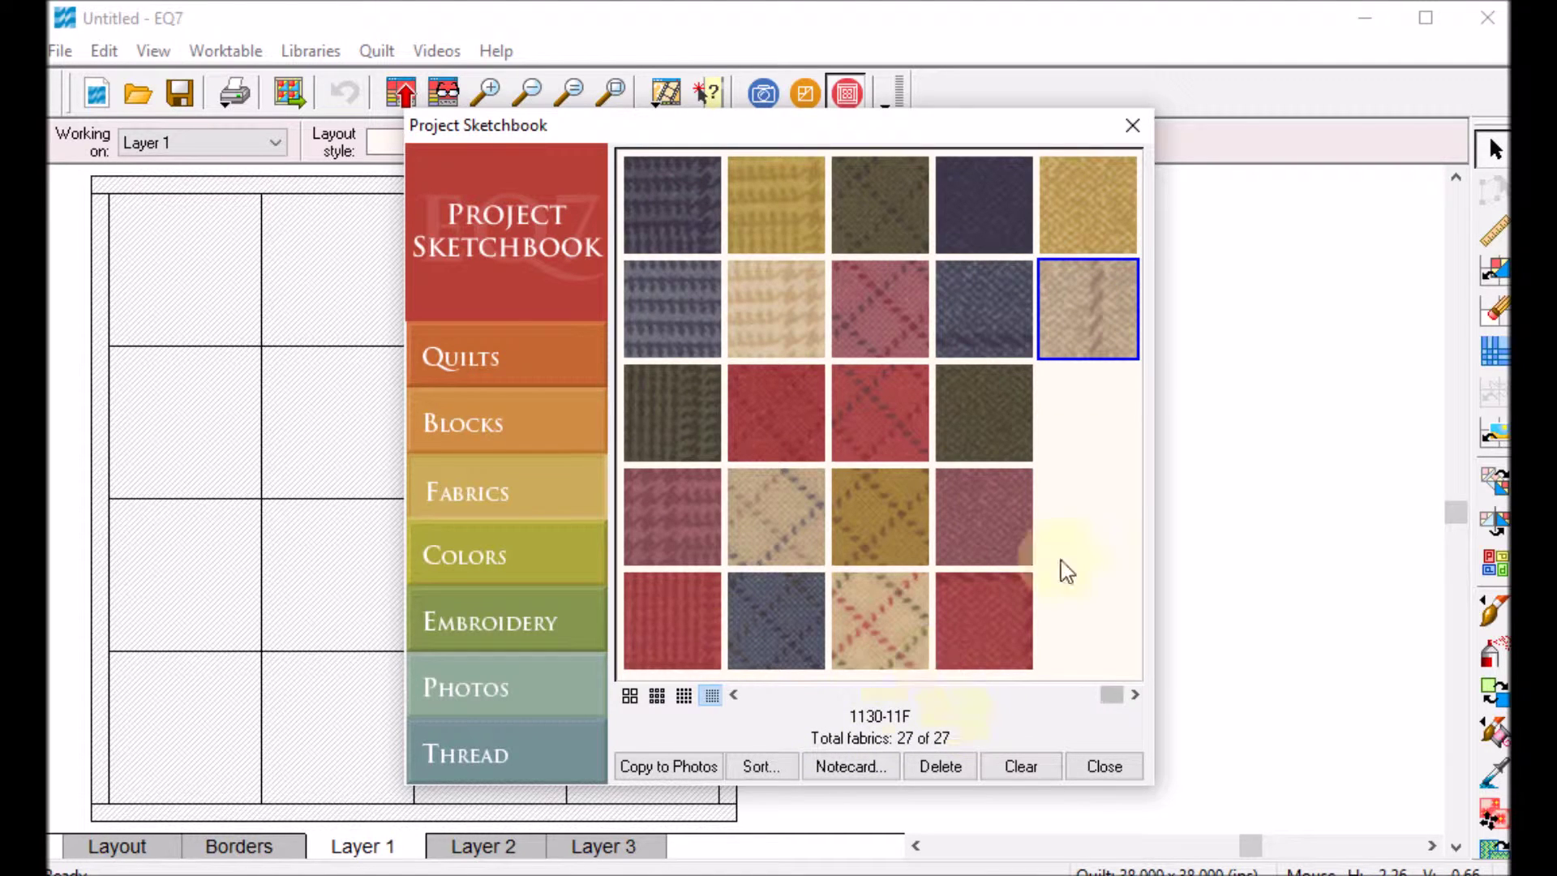
{"action": "left_click", "coordinate": [1108, 768]}
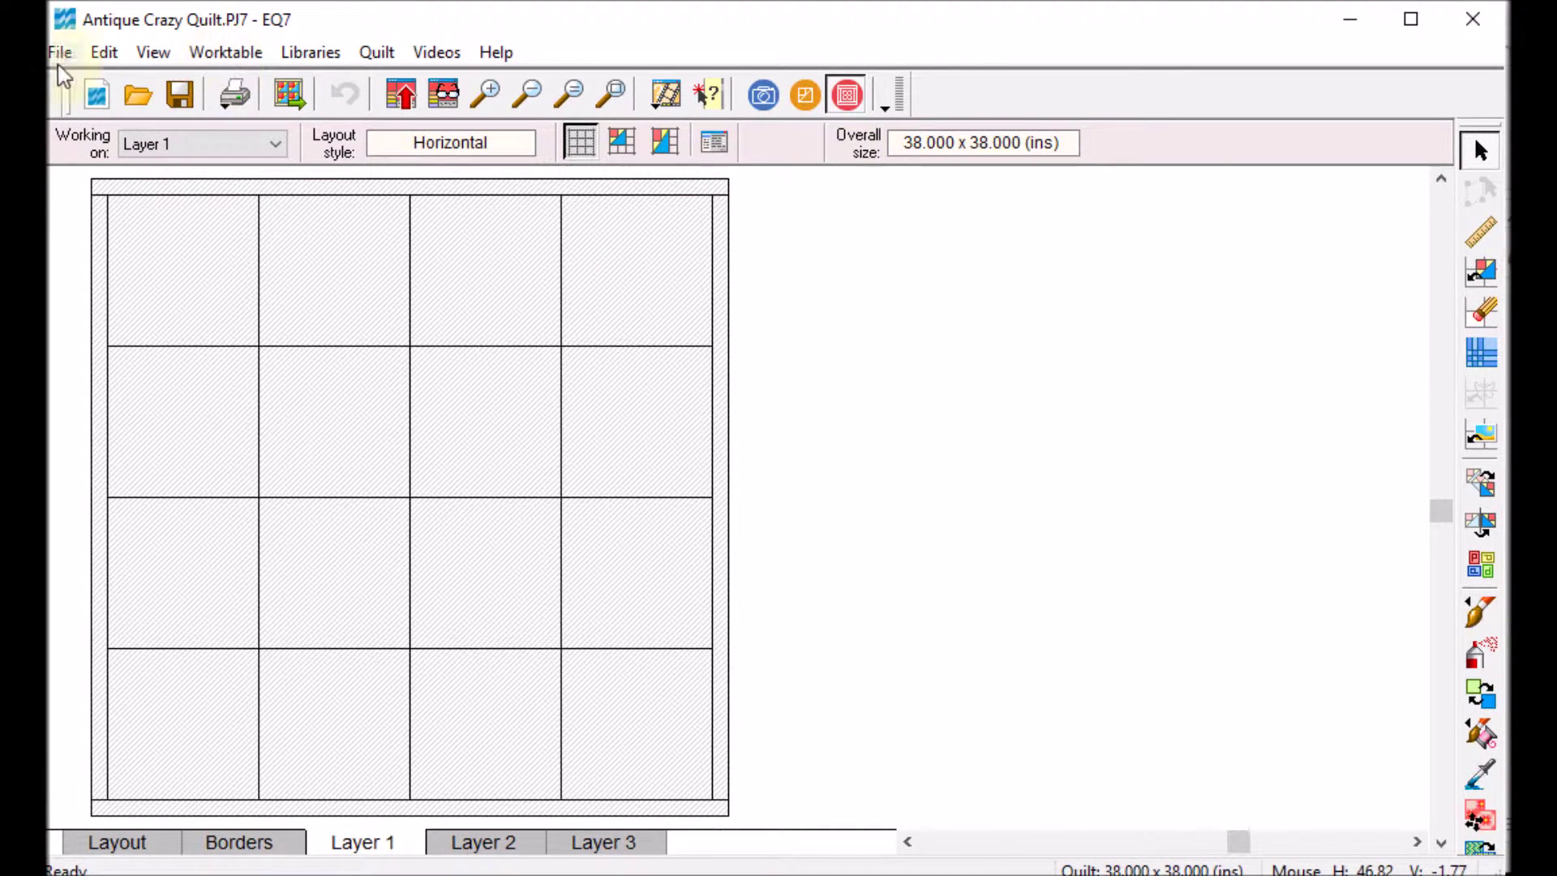
{"action": "left_click", "coordinate": [396, 91]}
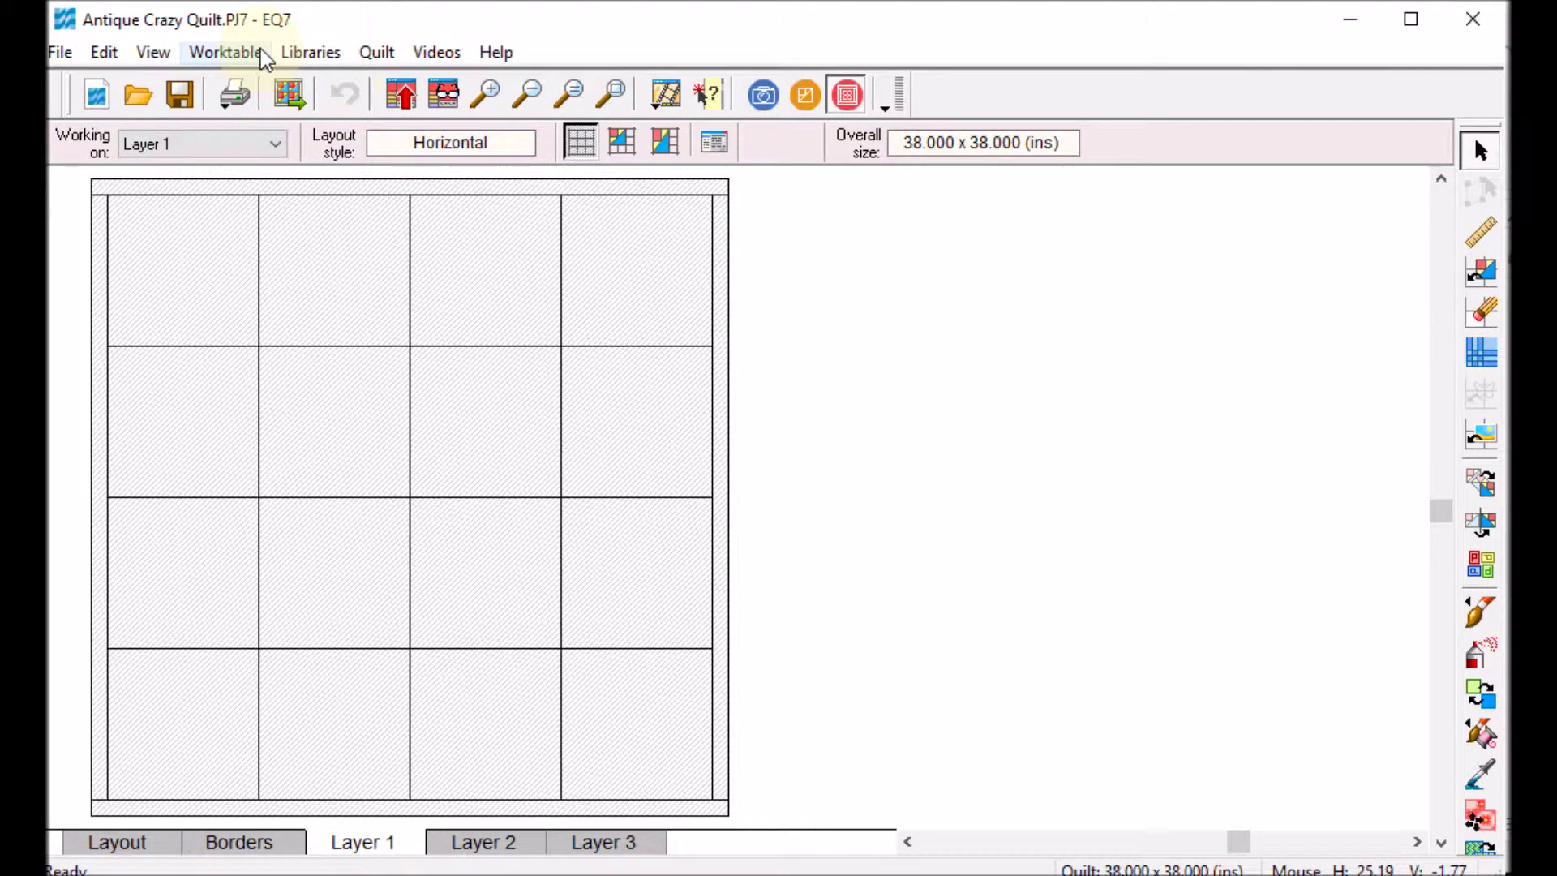
{"action": "left_click", "coordinate": [814, 106]}
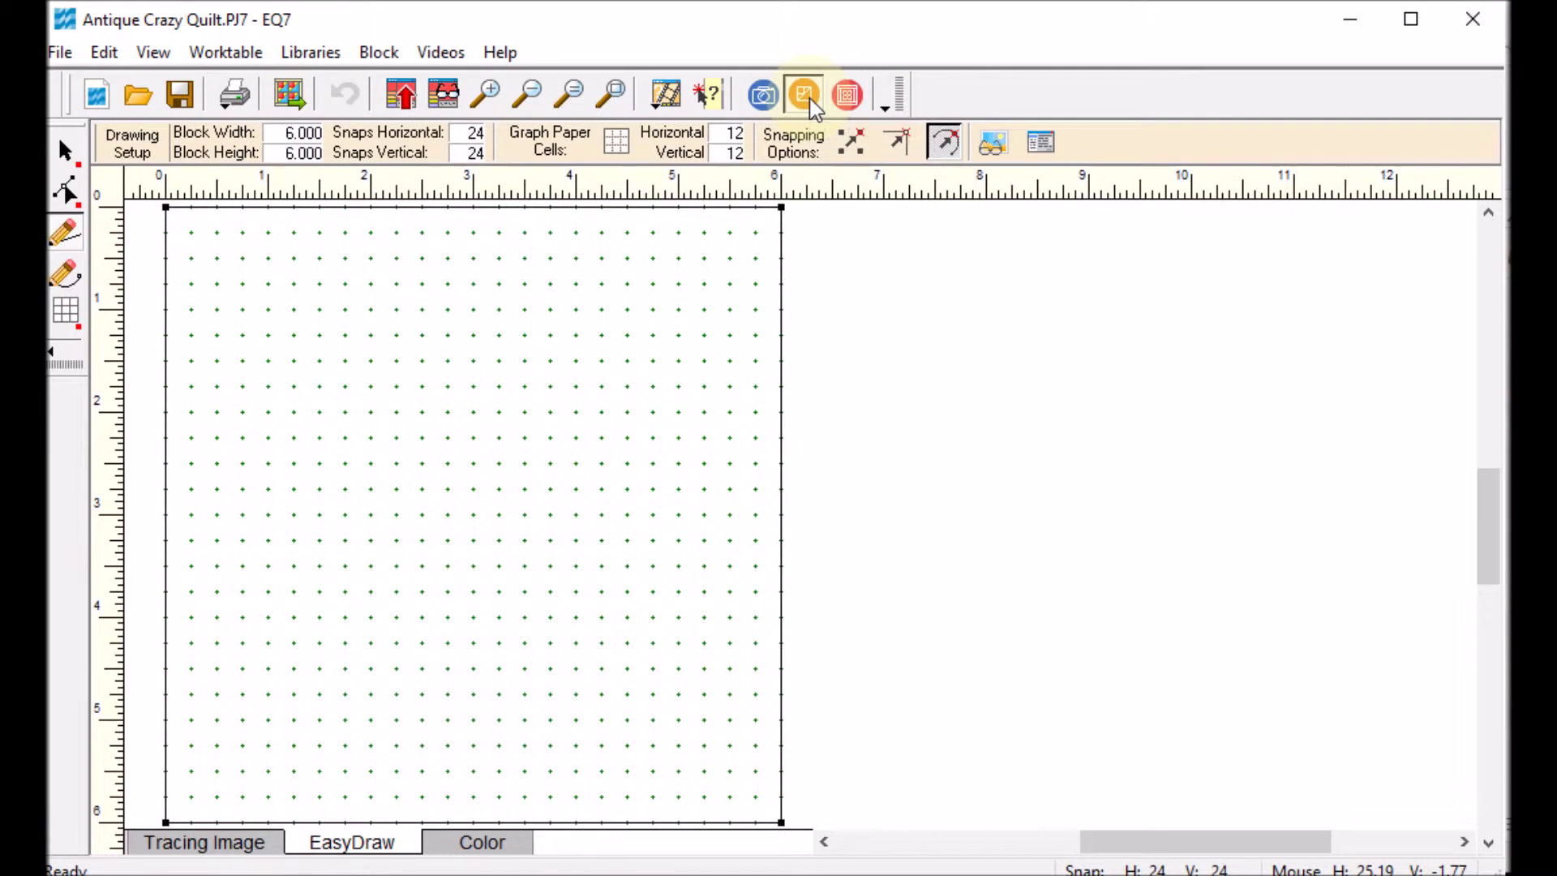
Start a new EasyDraw block and enable snapping to lines and arcs of the drawing
{"action": "left_click", "coordinate": [381, 54]}
{"action": "mouse_move", "coordinate": [422, 85]}
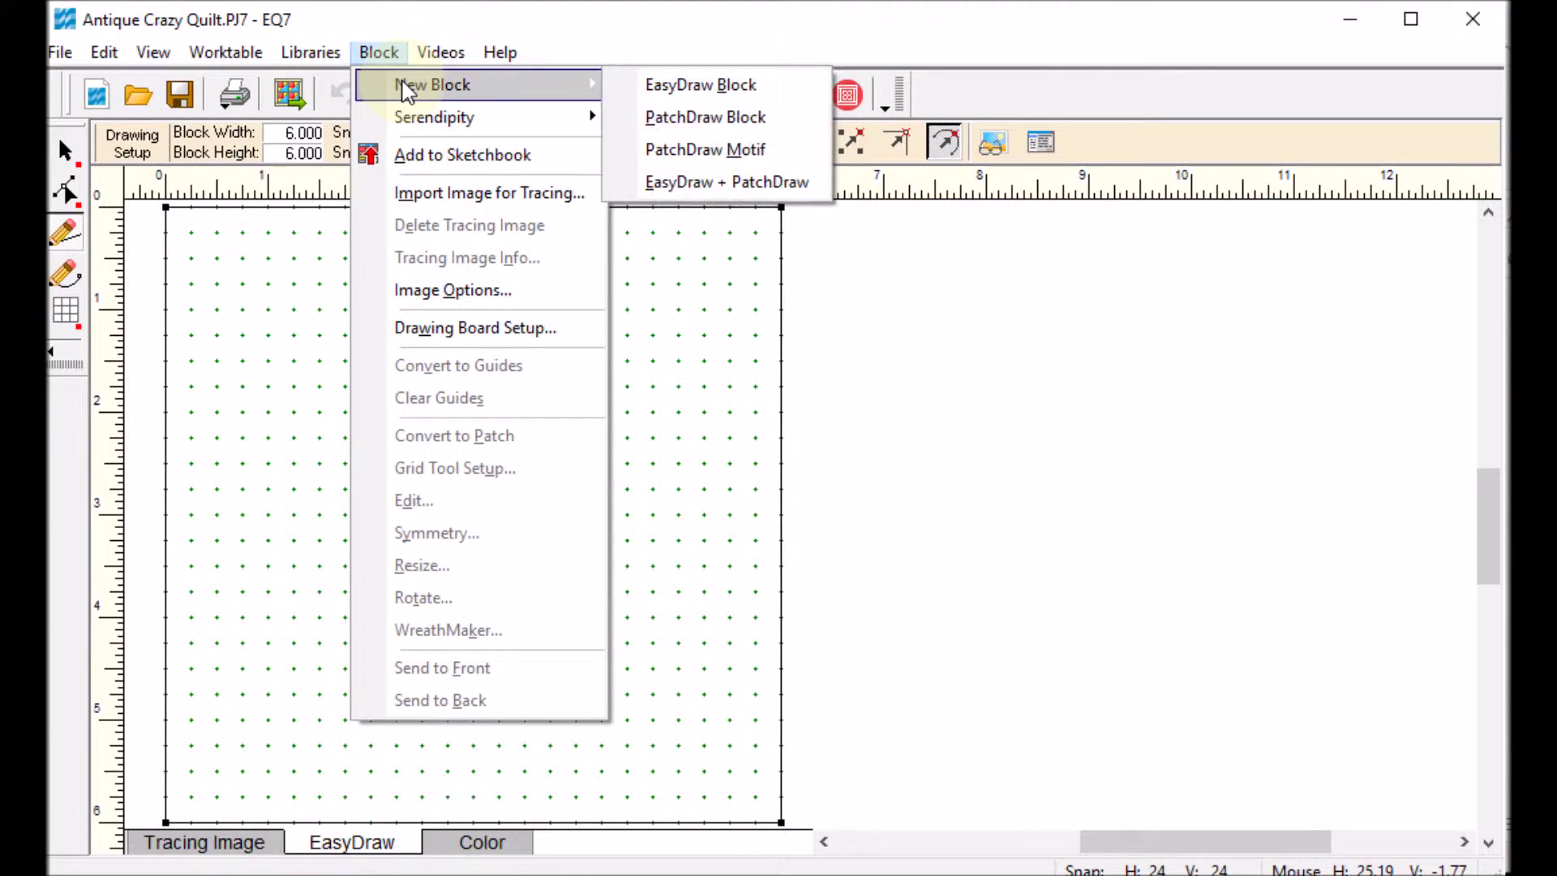
{"action": "left_click", "coordinate": [742, 96]}
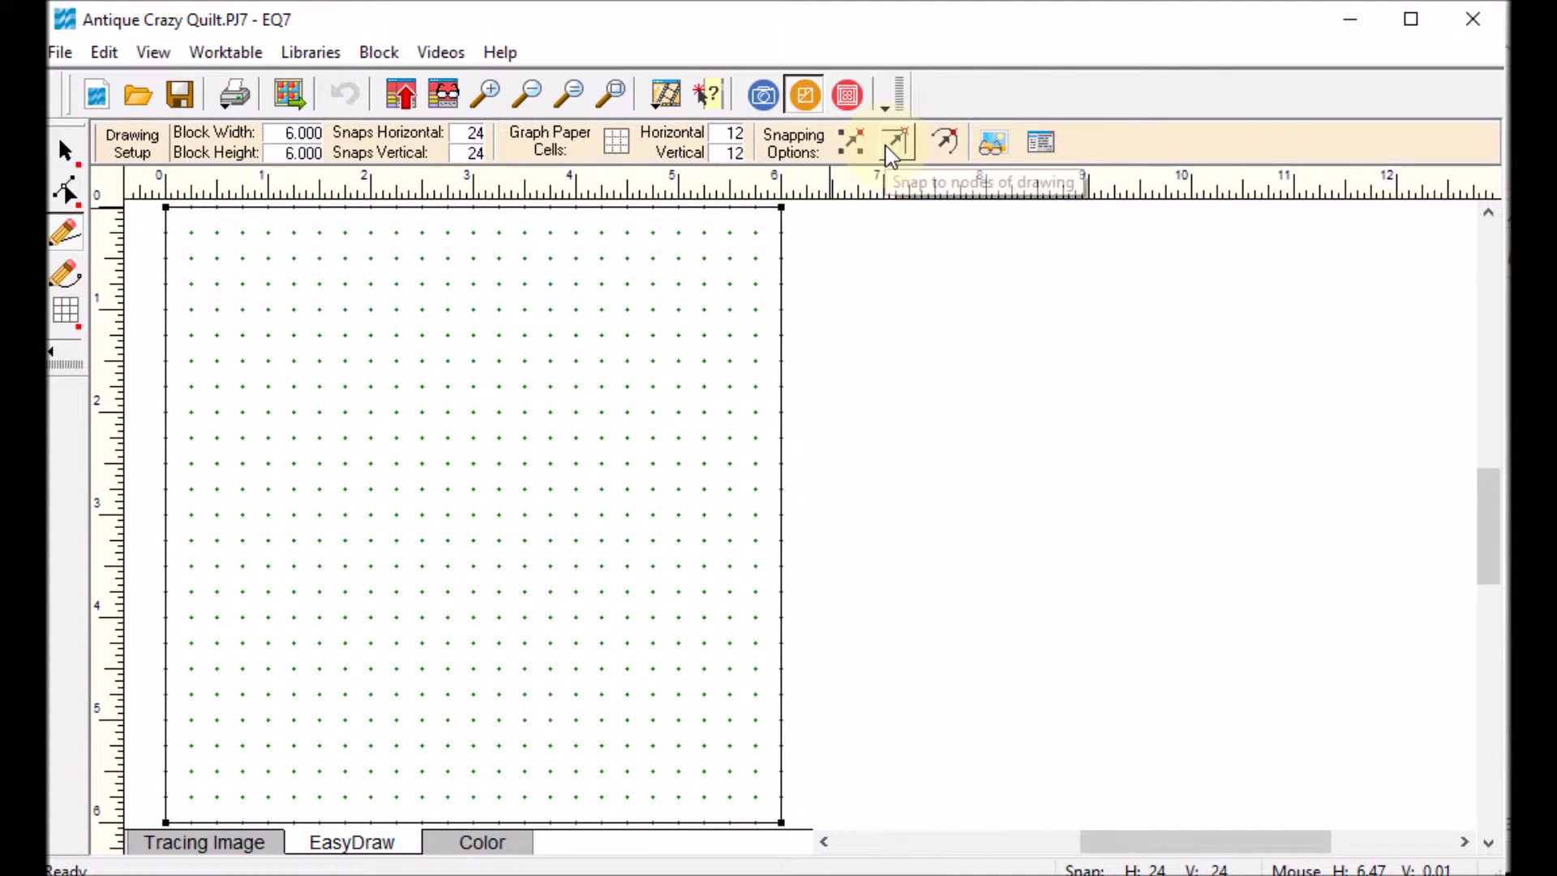
{"action": "left_click", "coordinate": [948, 153]}
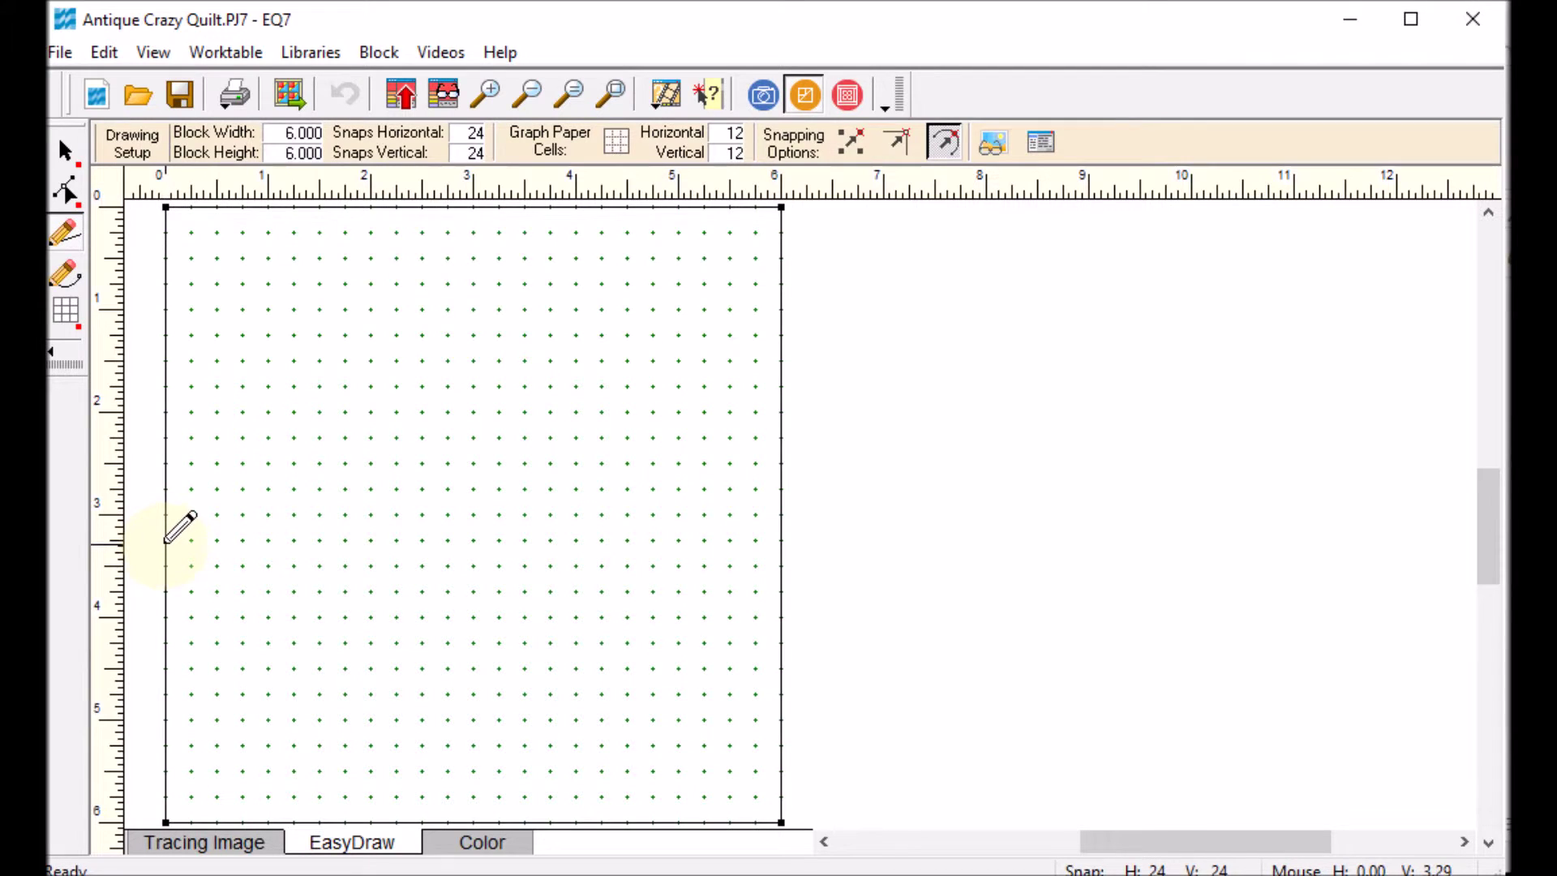
Draw nine angled lines spiralling inward from the block edges to a small centre rectangle
{"action": "mouse_move", "coordinate": [165, 542]}
{"action": "left_mouse_down"}
{"action": "mouse_move", "coordinate": [313, 393]}
{"action": "mouse_move", "coordinate": [361, 189]}
{"action": "mouse_move", "coordinate": [354, 208]}
{"action": "left_mouse_up"}
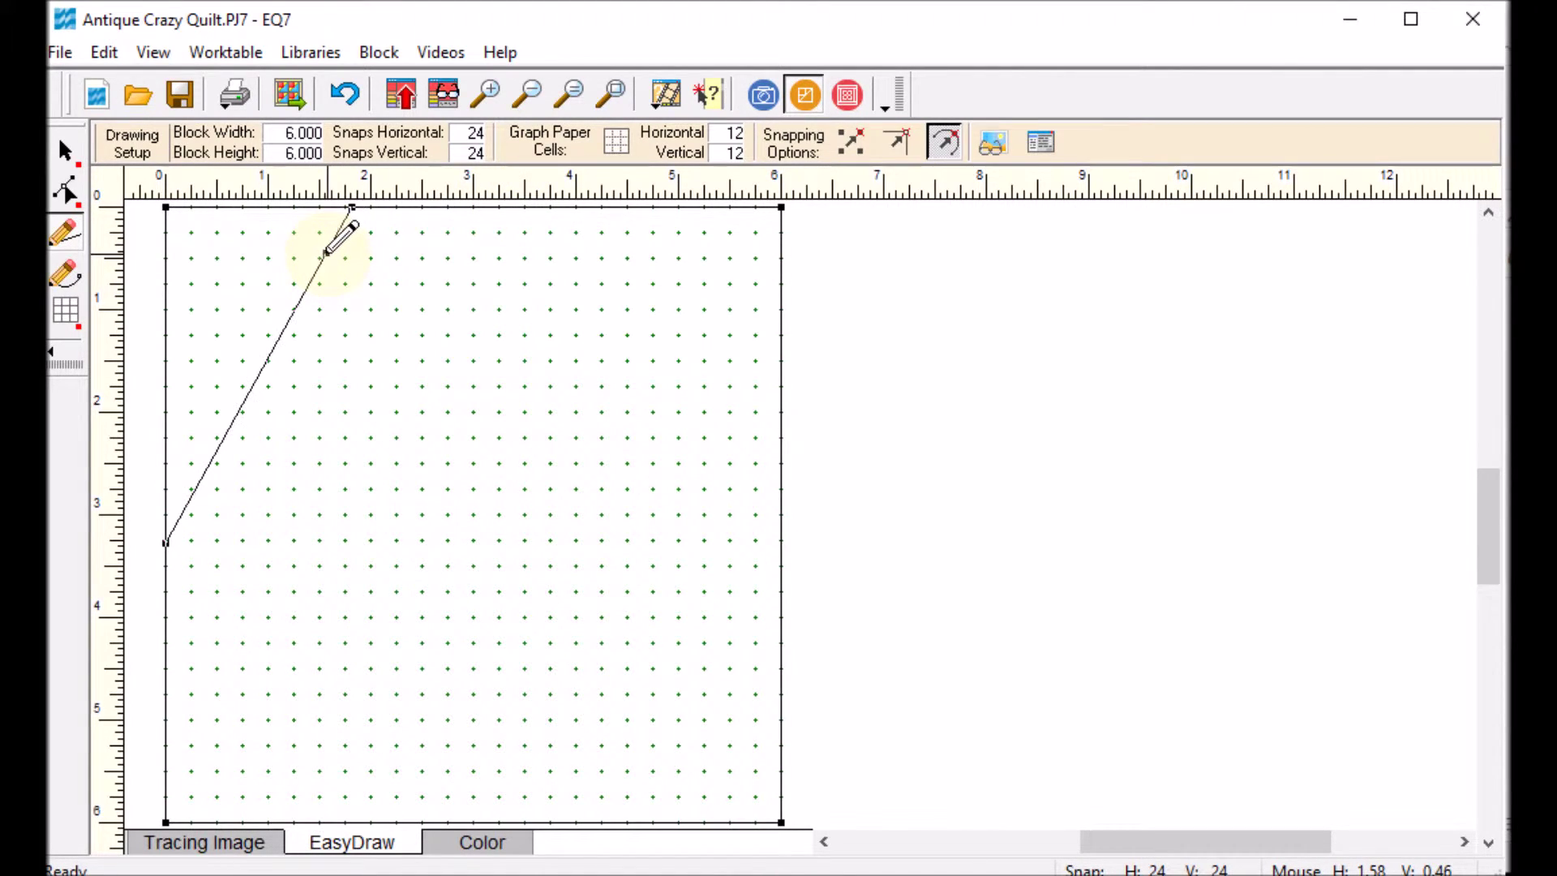
{"action": "left_click_drag", "start_coordinate": [325, 254], "coordinate": [782, 397]}
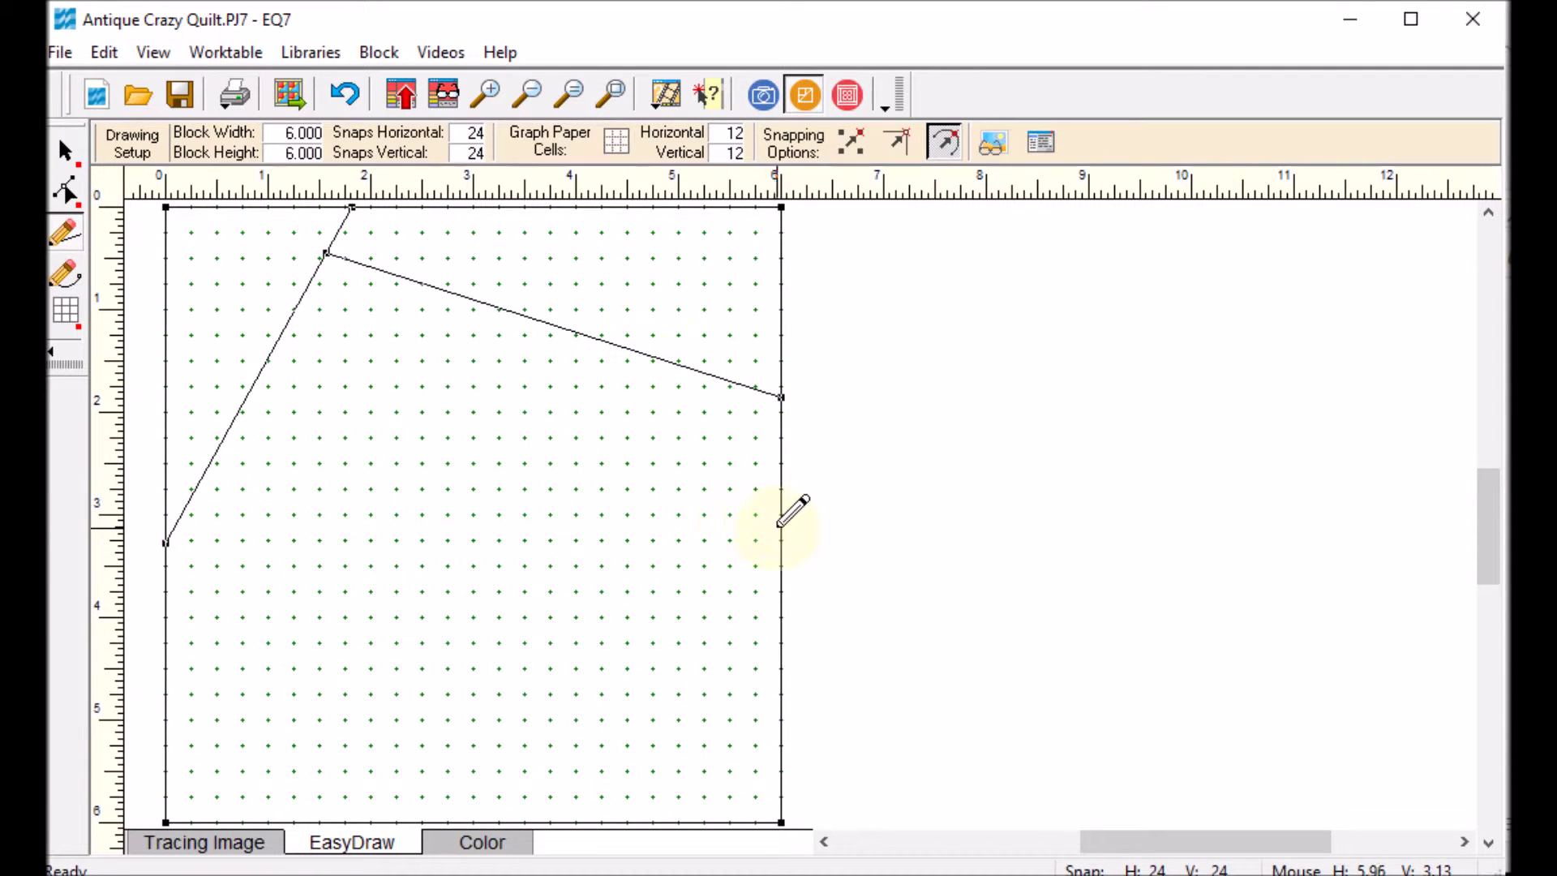
{"action": "mouse_move", "coordinate": [780, 516]}
{"action": "left_mouse_down"}
{"action": "mouse_move", "coordinate": [632, 667]}
{"action": "mouse_move", "coordinate": [523, 823]}
{"action": "left_mouse_up"}
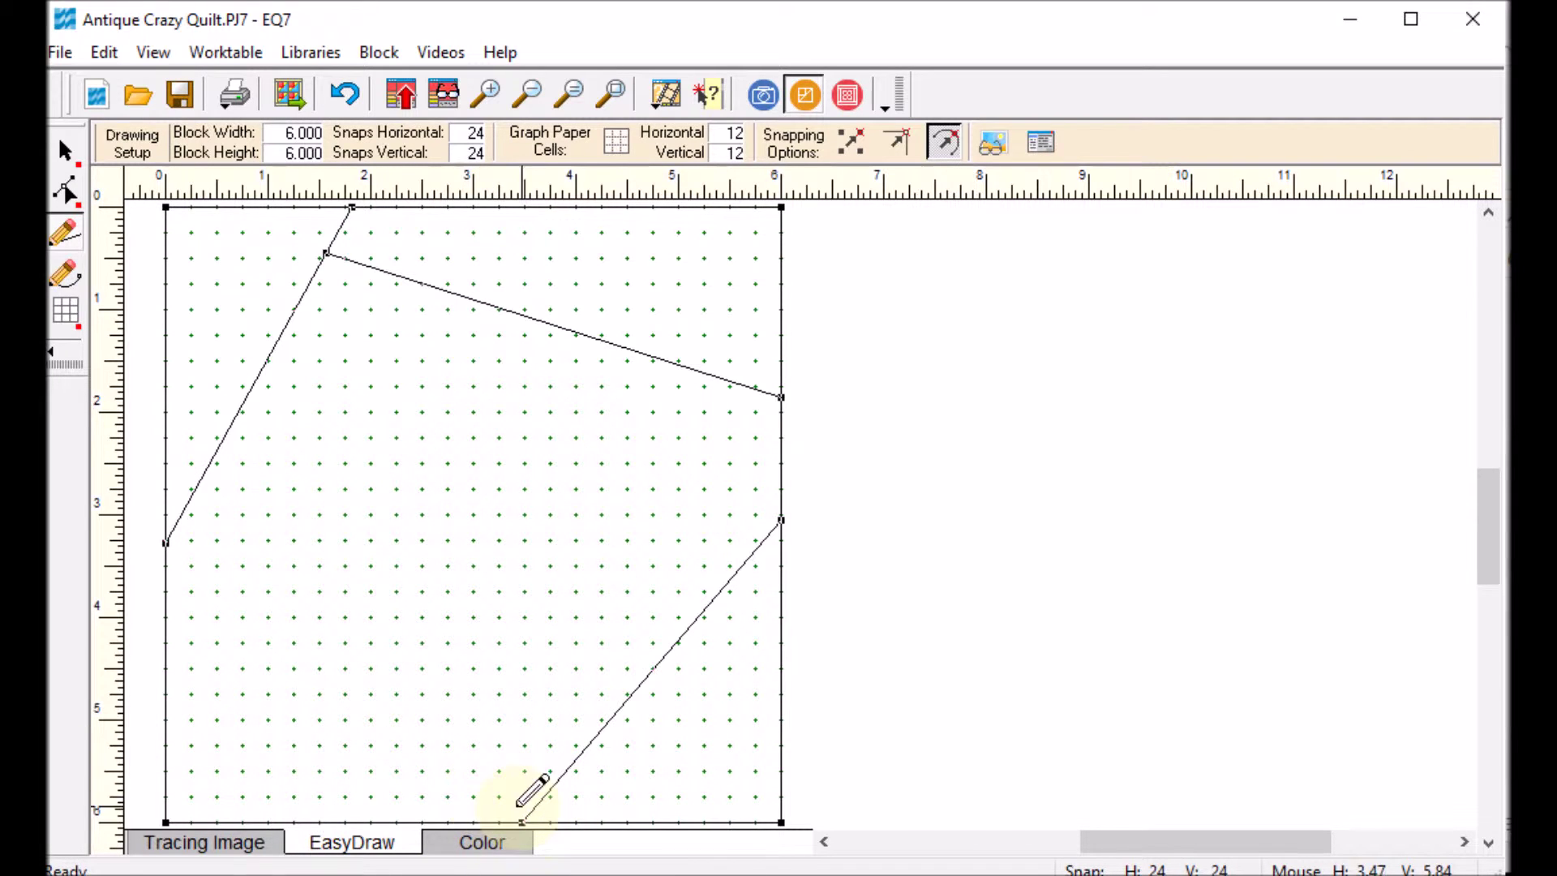
{"action": "mouse_move", "coordinate": [448, 822]}
{"action": "left_mouse_down"}
{"action": "mouse_move", "coordinate": [295, 568]}
{"action": "mouse_move", "coordinate": [226, 479]}
{"action": "mouse_move", "coordinate": [200, 480]}
{"action": "left_mouse_up"}
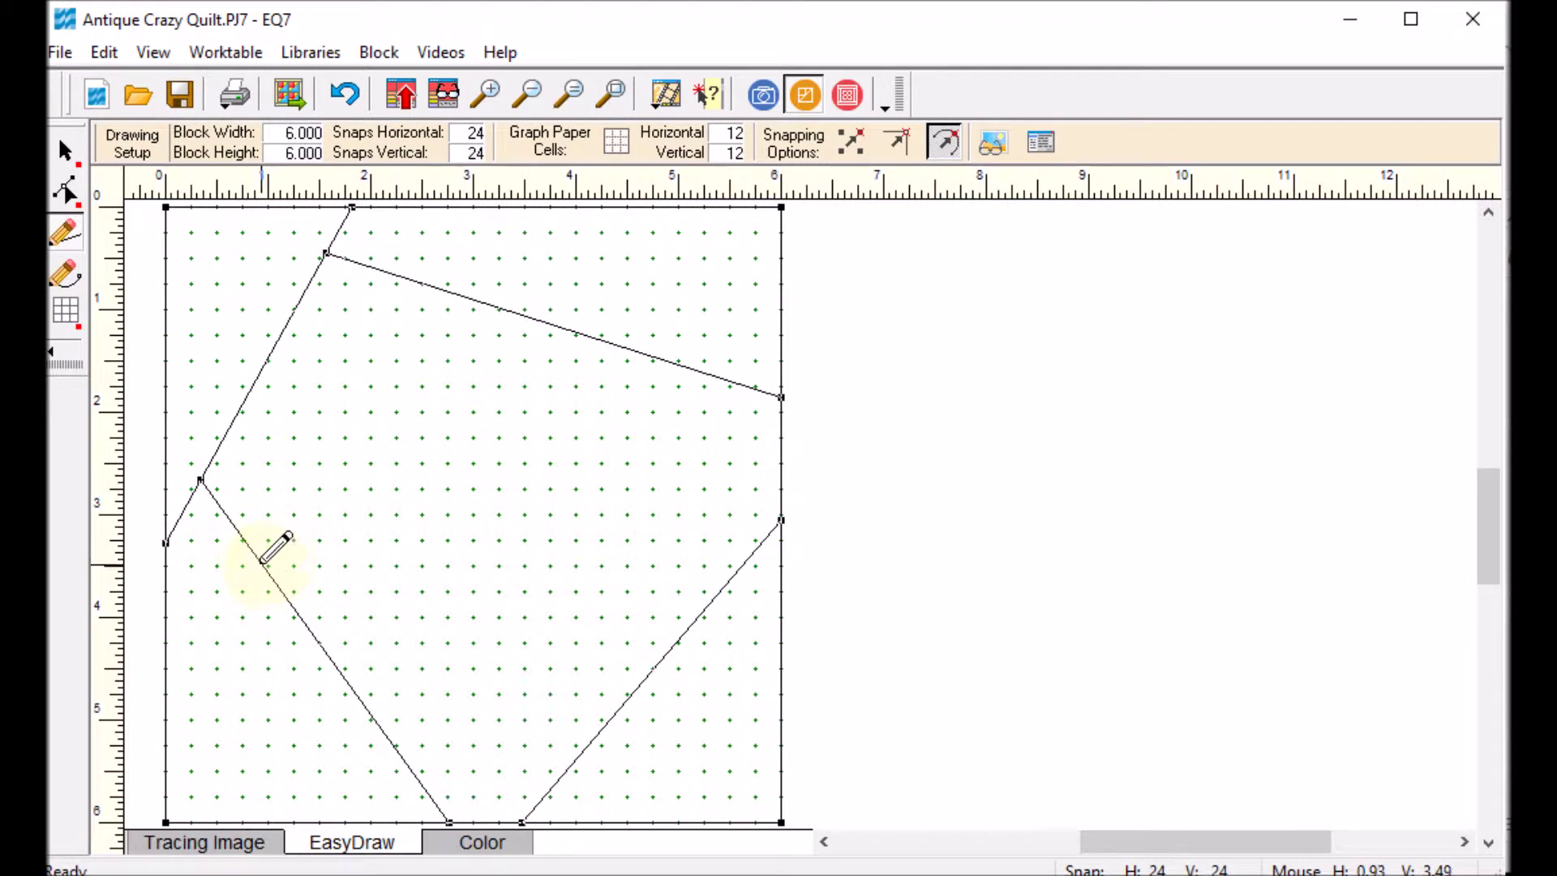
{"action": "mouse_move", "coordinate": [268, 571]}
{"action": "left_mouse_down"}
{"action": "mouse_move", "coordinate": [400, 410]}
{"action": "mouse_move", "coordinate": [447, 292]}
{"action": "left_mouse_up"}
{"action": "mouse_move", "coordinate": [411, 350]}
{"action": "left_mouse_down"}
{"action": "mouse_move", "coordinate": [695, 487]}
{"action": "mouse_move", "coordinate": [740, 563]}
{"action": "mouse_move", "coordinate": [714, 599]}
{"action": "left_mouse_up"}
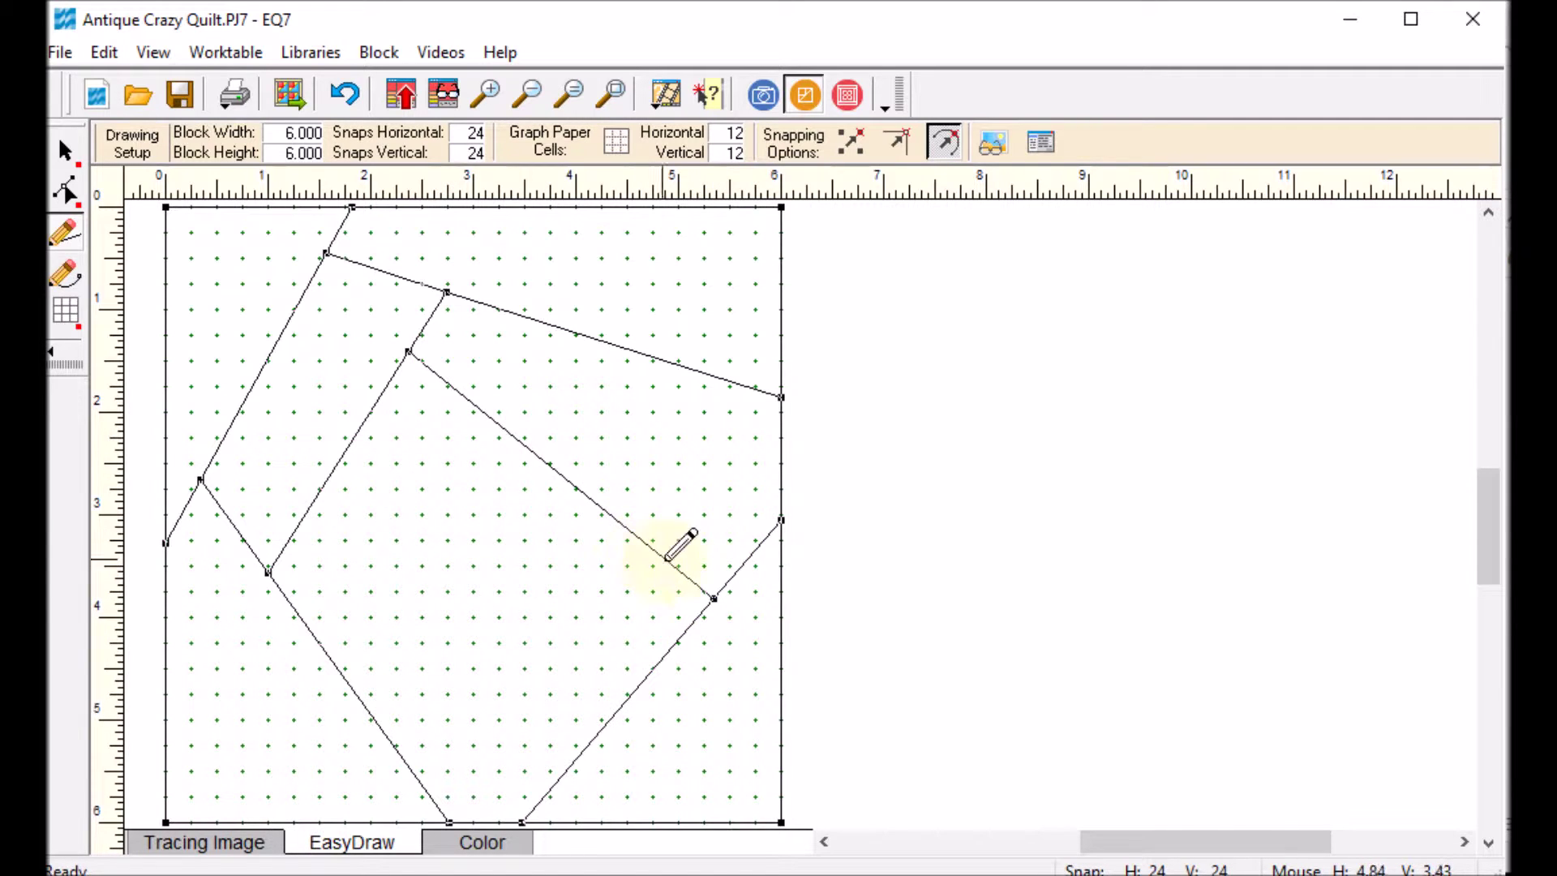
{"action": "mouse_move", "coordinate": [696, 583]}
{"action": "left_mouse_down"}
{"action": "mouse_move", "coordinate": [362, 619]}
{"action": "mouse_move", "coordinate": [340, 683]}
{"action": "mouse_move", "coordinate": [402, 480]}
{"action": "mouse_move", "coordinate": [363, 430]}
{"action": "mouse_move", "coordinate": [351, 438]}
{"action": "left_mouse_up"}
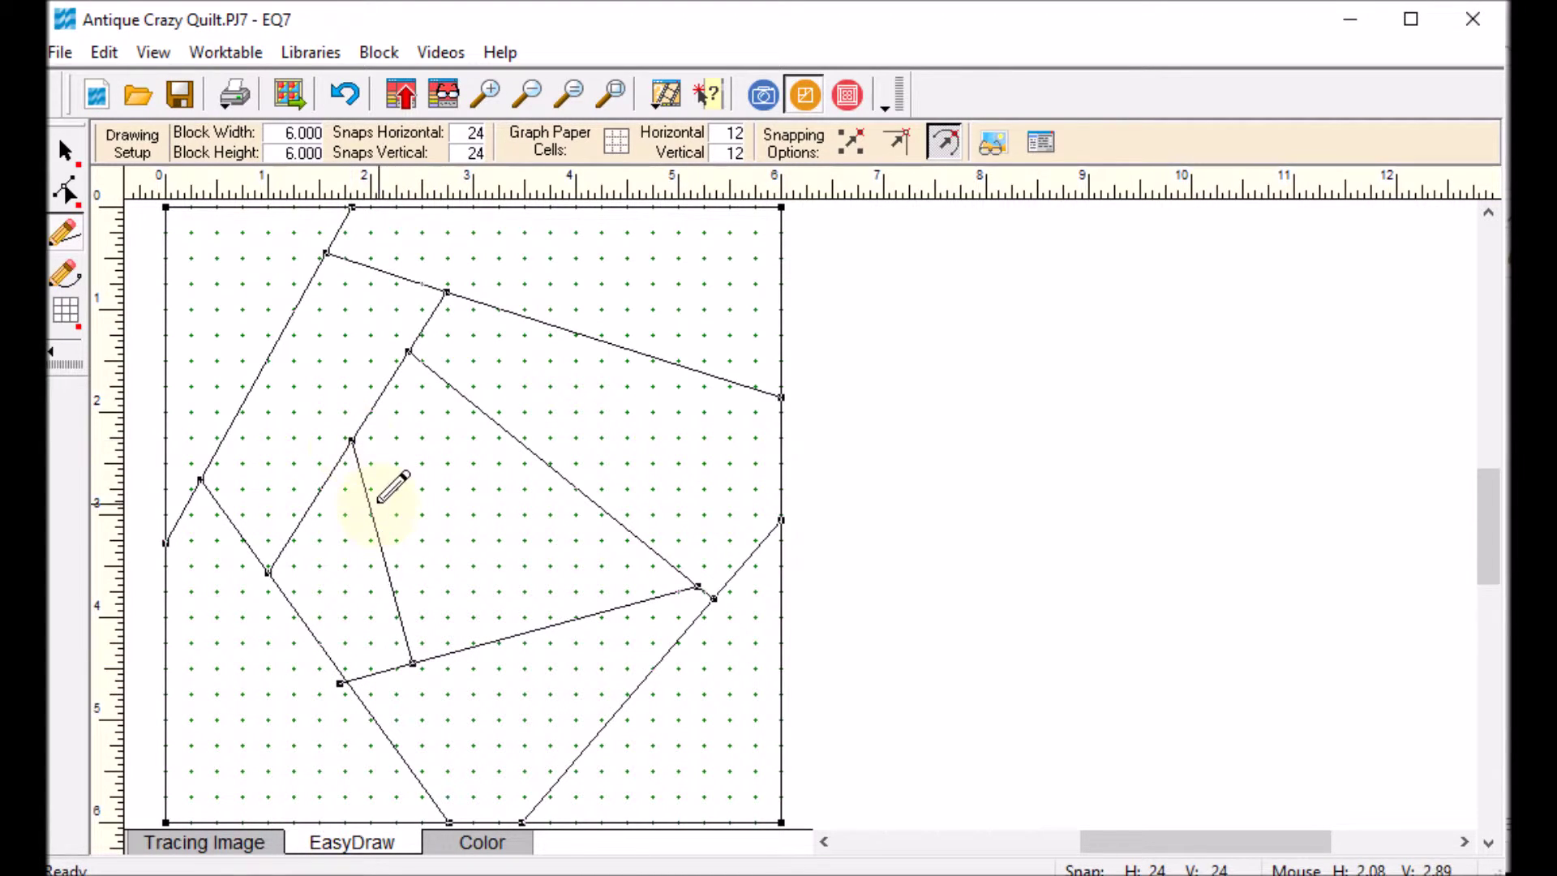
{"action": "mouse_move", "coordinate": [375, 528]}
{"action": "left_mouse_down"}
{"action": "mouse_move", "coordinate": [577, 489]}
{"action": "mouse_move", "coordinate": [594, 614]}
{"action": "left_mouse_up"}
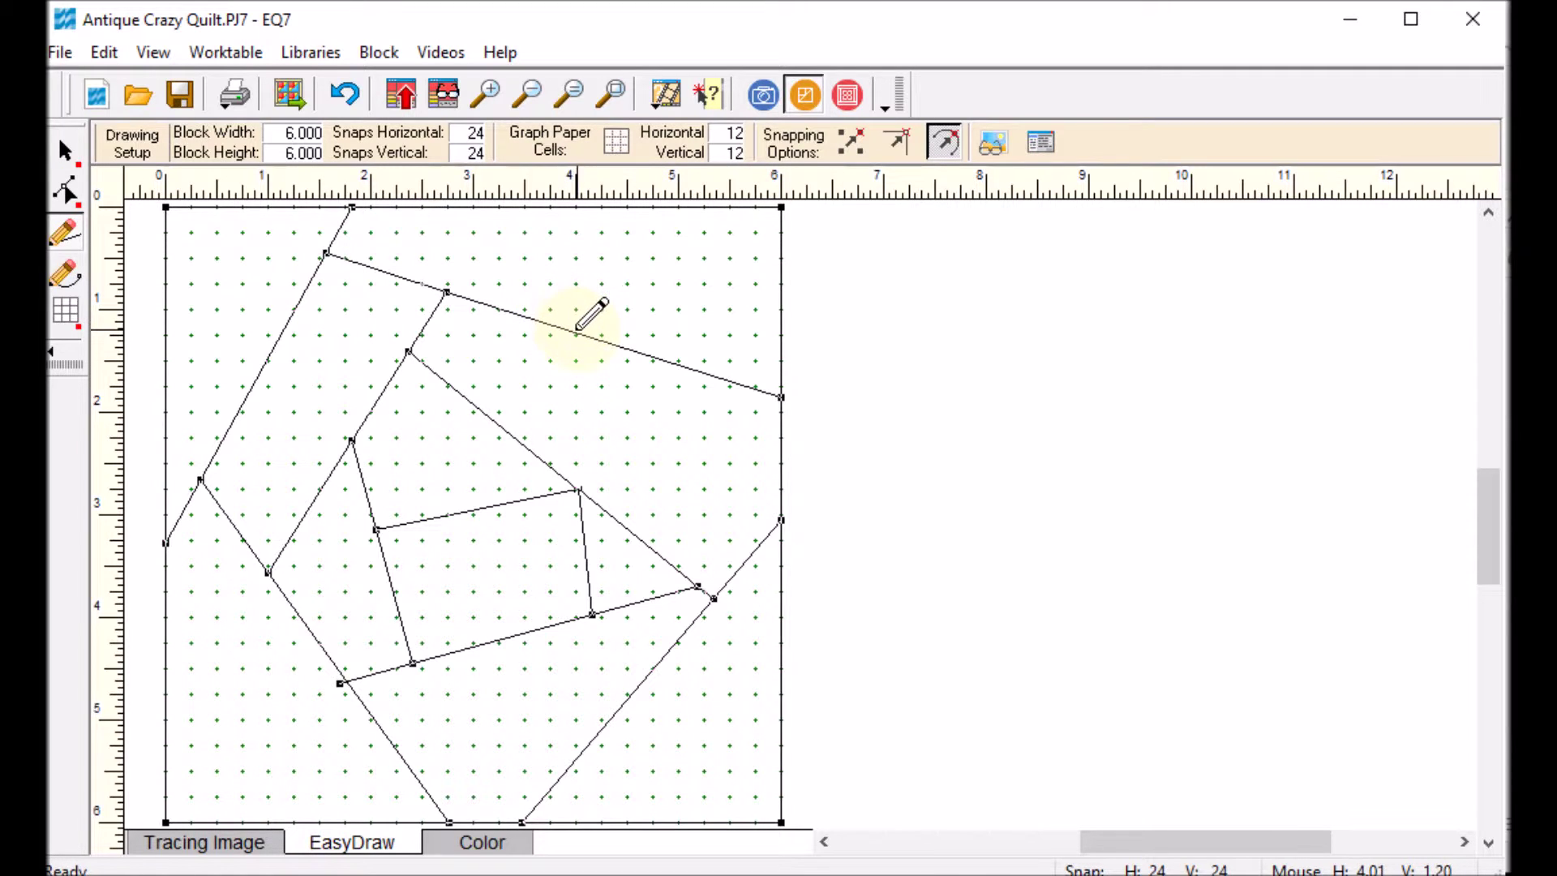
{"action": "left_click_drag", "start_coordinate": [578, 333], "coordinate": [668, 208]}
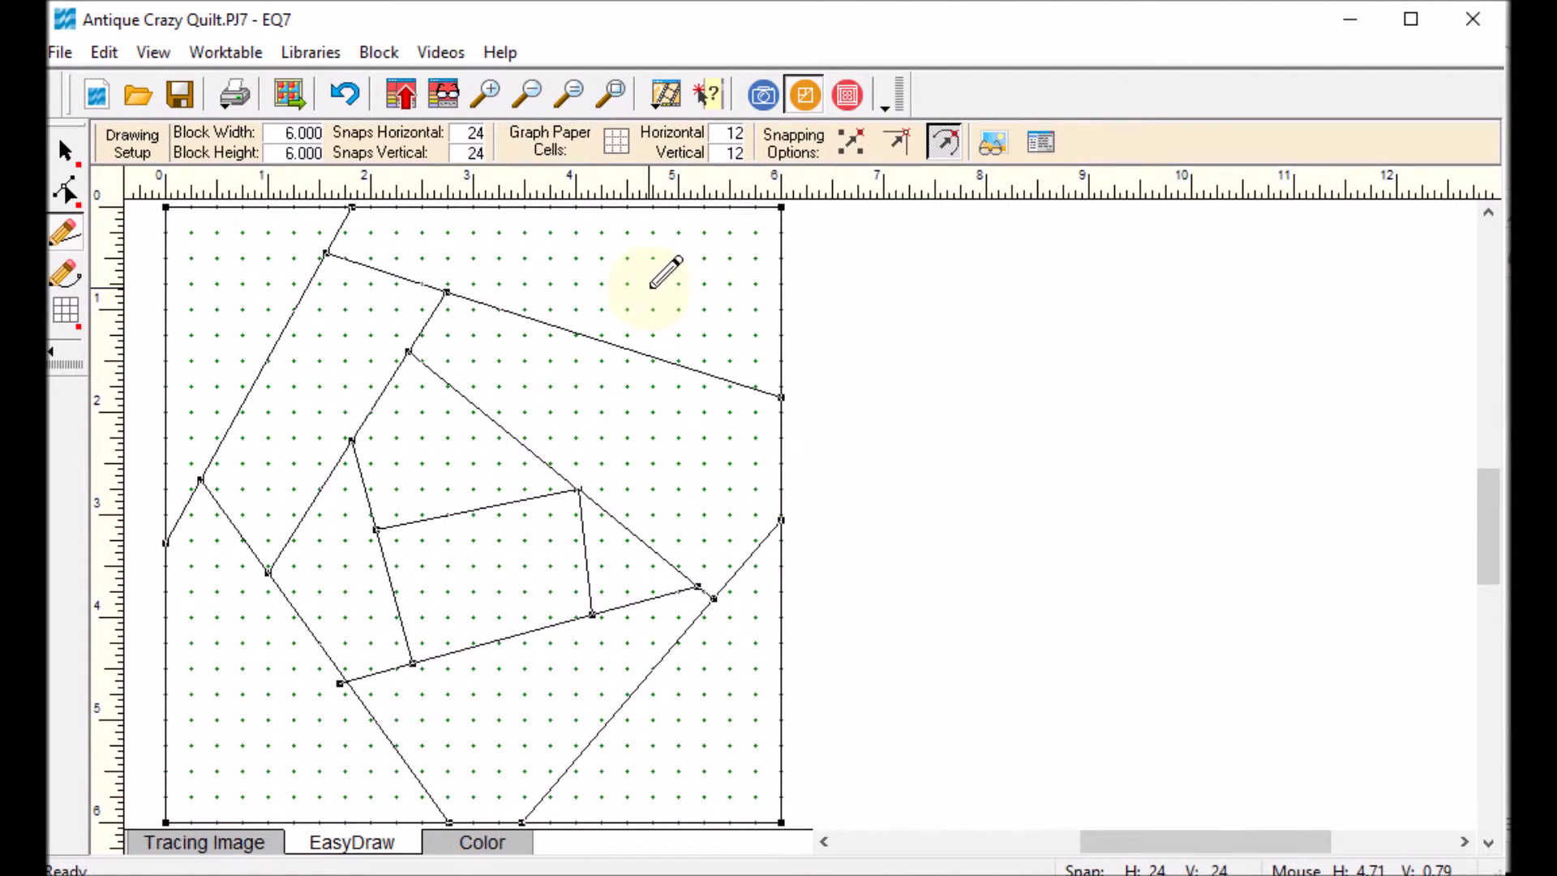
{"action": "left_click", "coordinate": [484, 843]}
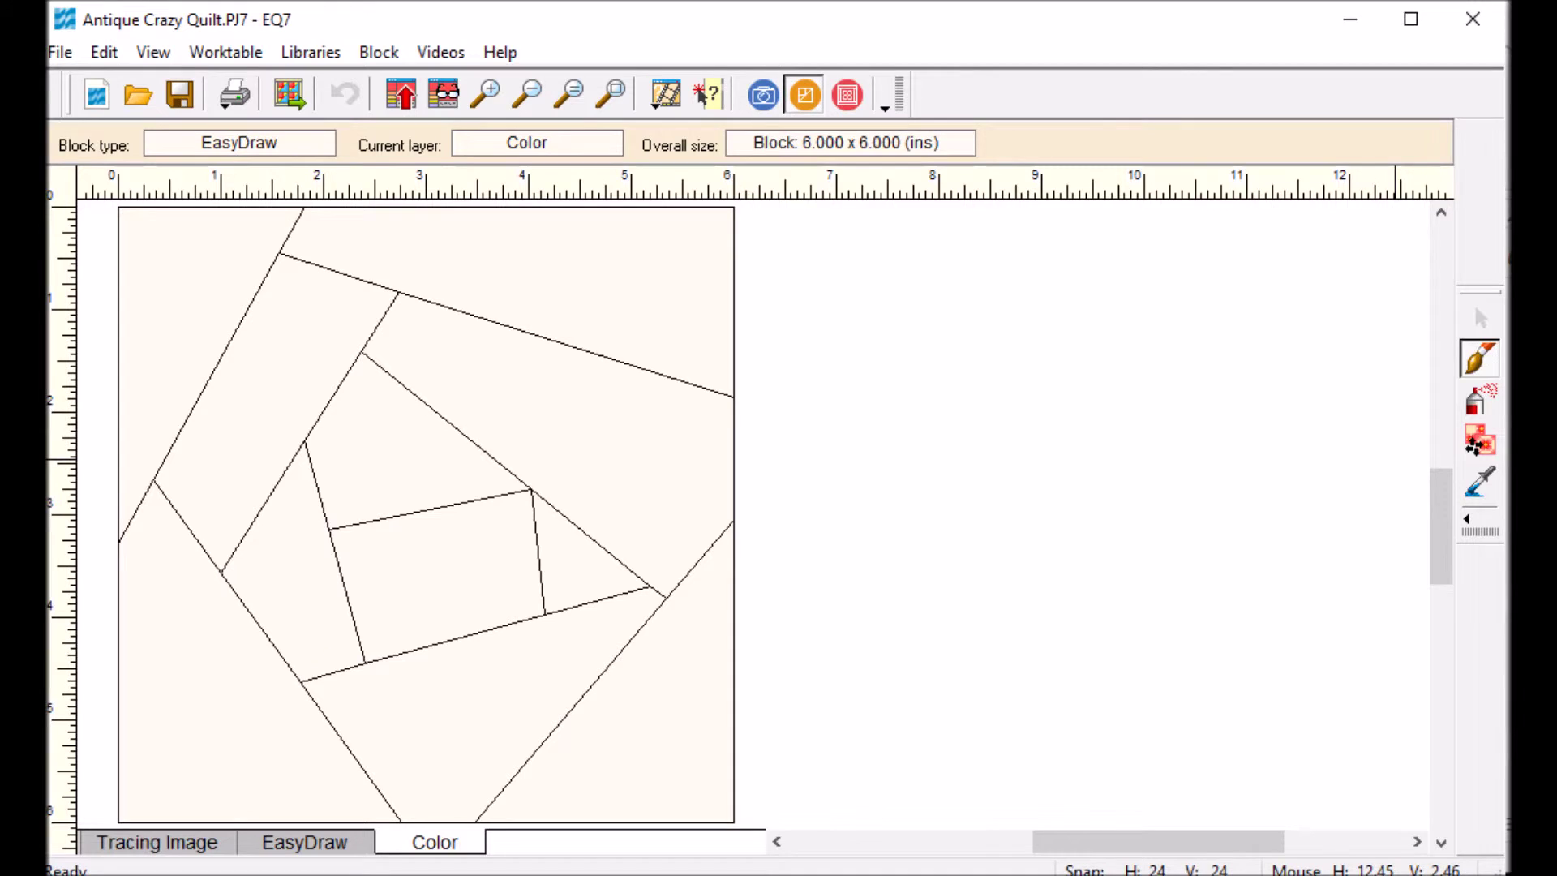
Color the centre red plaid, upper triangle grey stripe, upper-right dark red, right triangle tan houndstooth
{"action": "left_click_drag", "start_coordinate": [1504, 36], "coordinate": [1088, 32]}
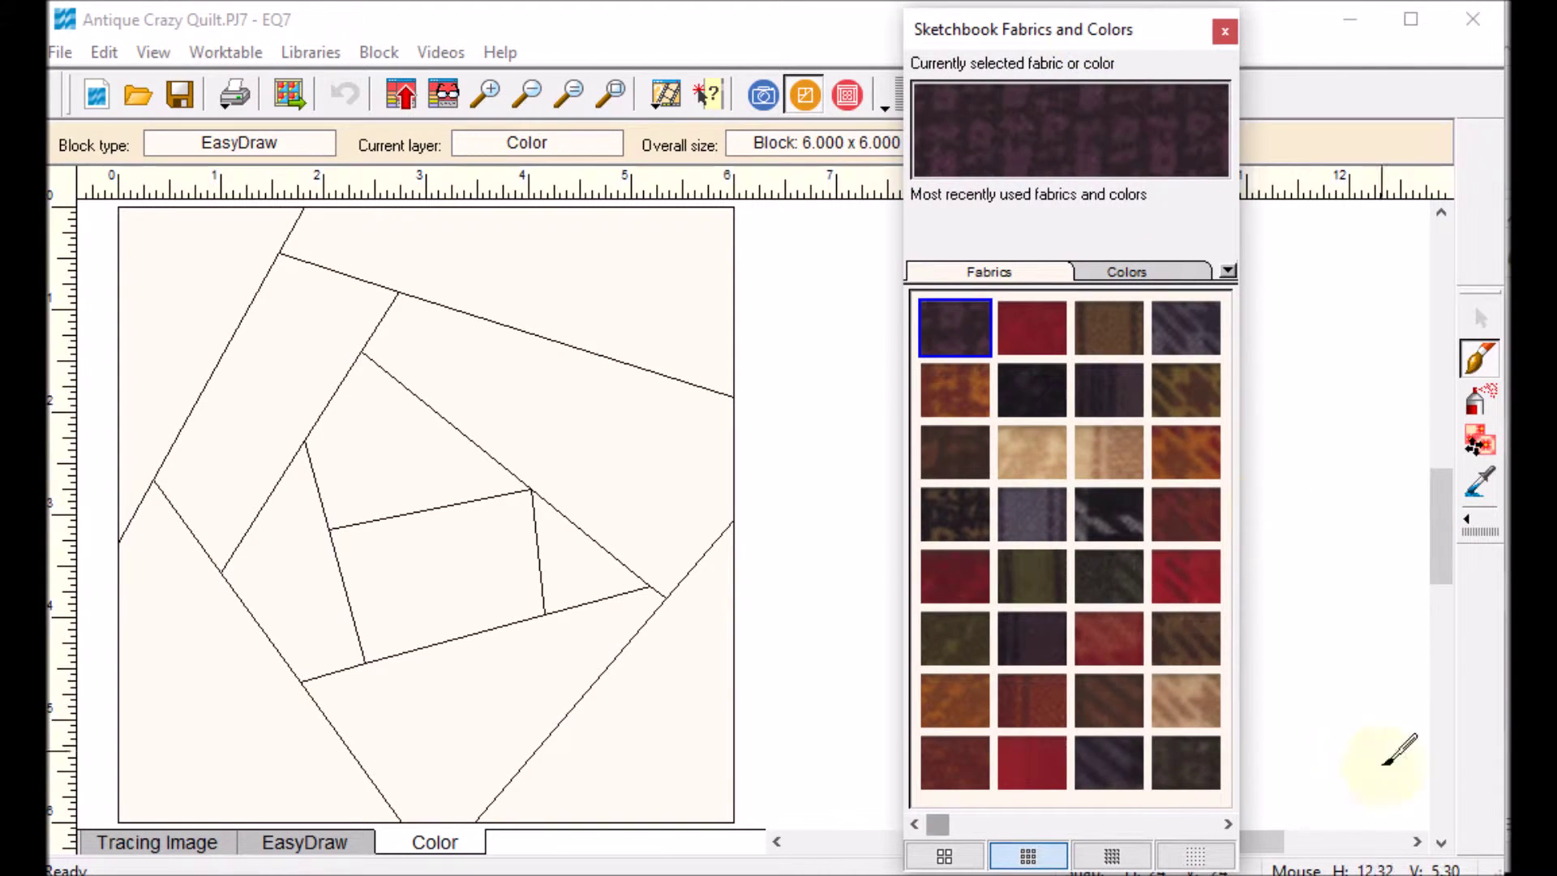
{"action": "left_click", "coordinate": [1186, 575]}
{"action": "left_click", "coordinate": [437, 571]}
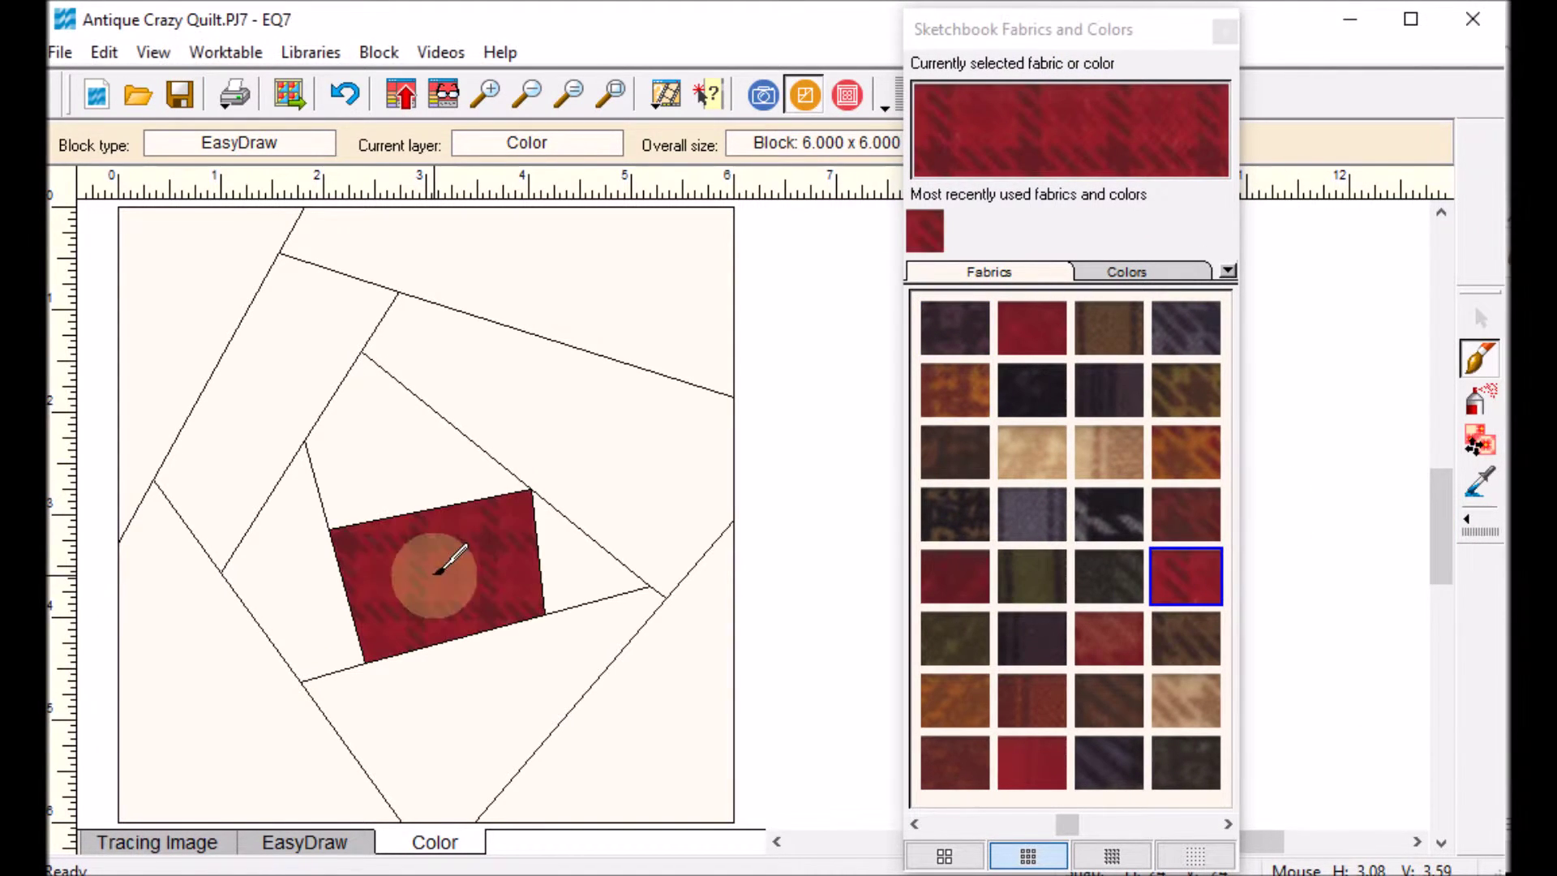
{"action": "left_click", "coordinate": [1031, 513]}
{"action": "left_click", "coordinate": [438, 420]}
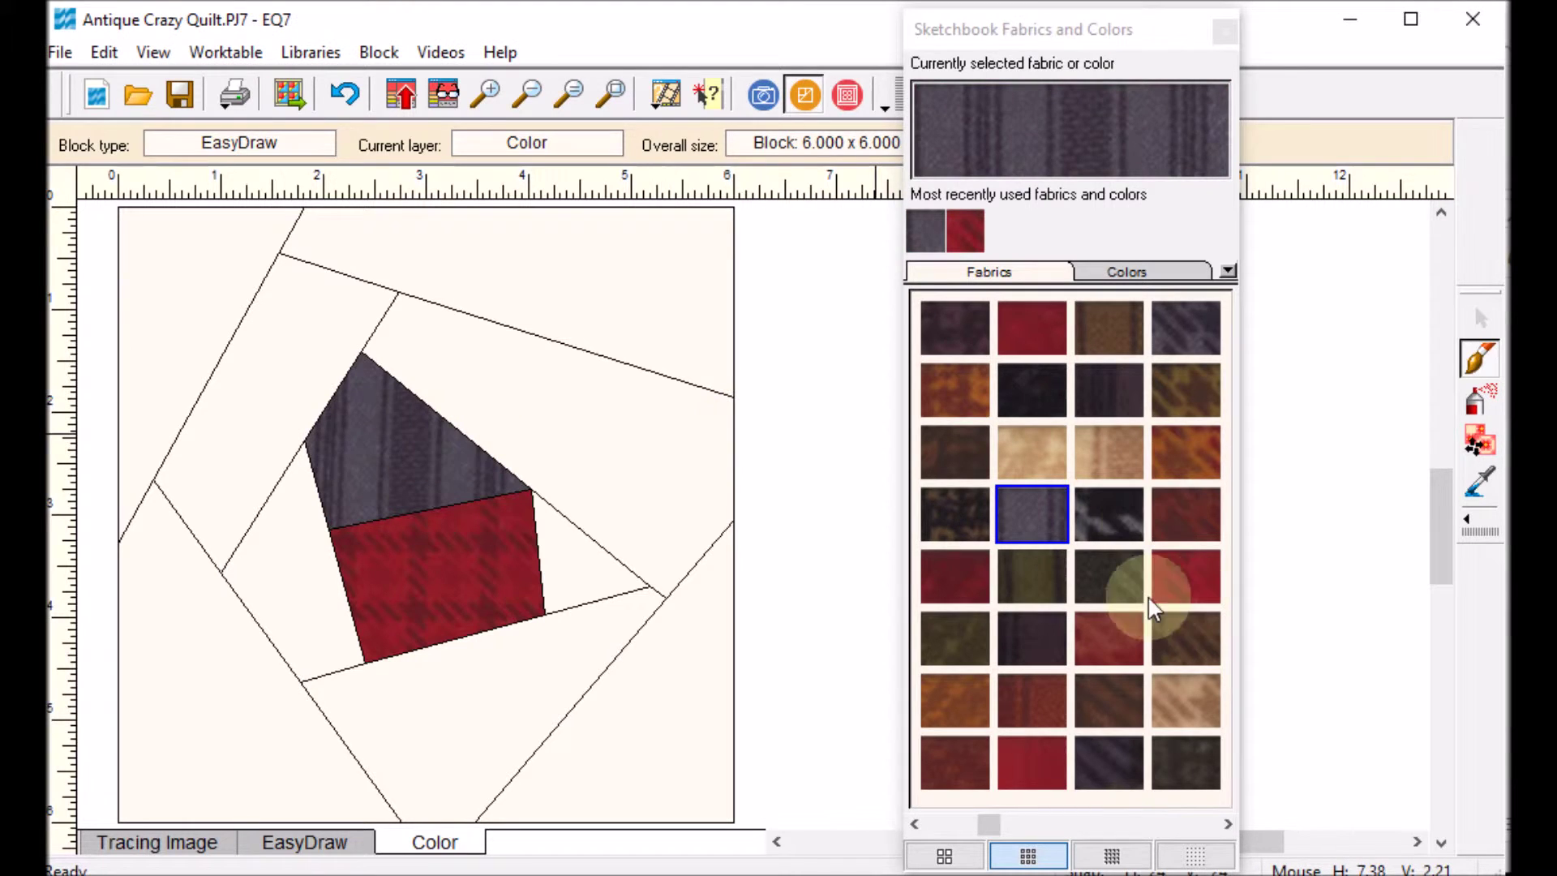
{"action": "left_click", "coordinate": [1109, 634]}
{"action": "left_click", "coordinate": [590, 485]}
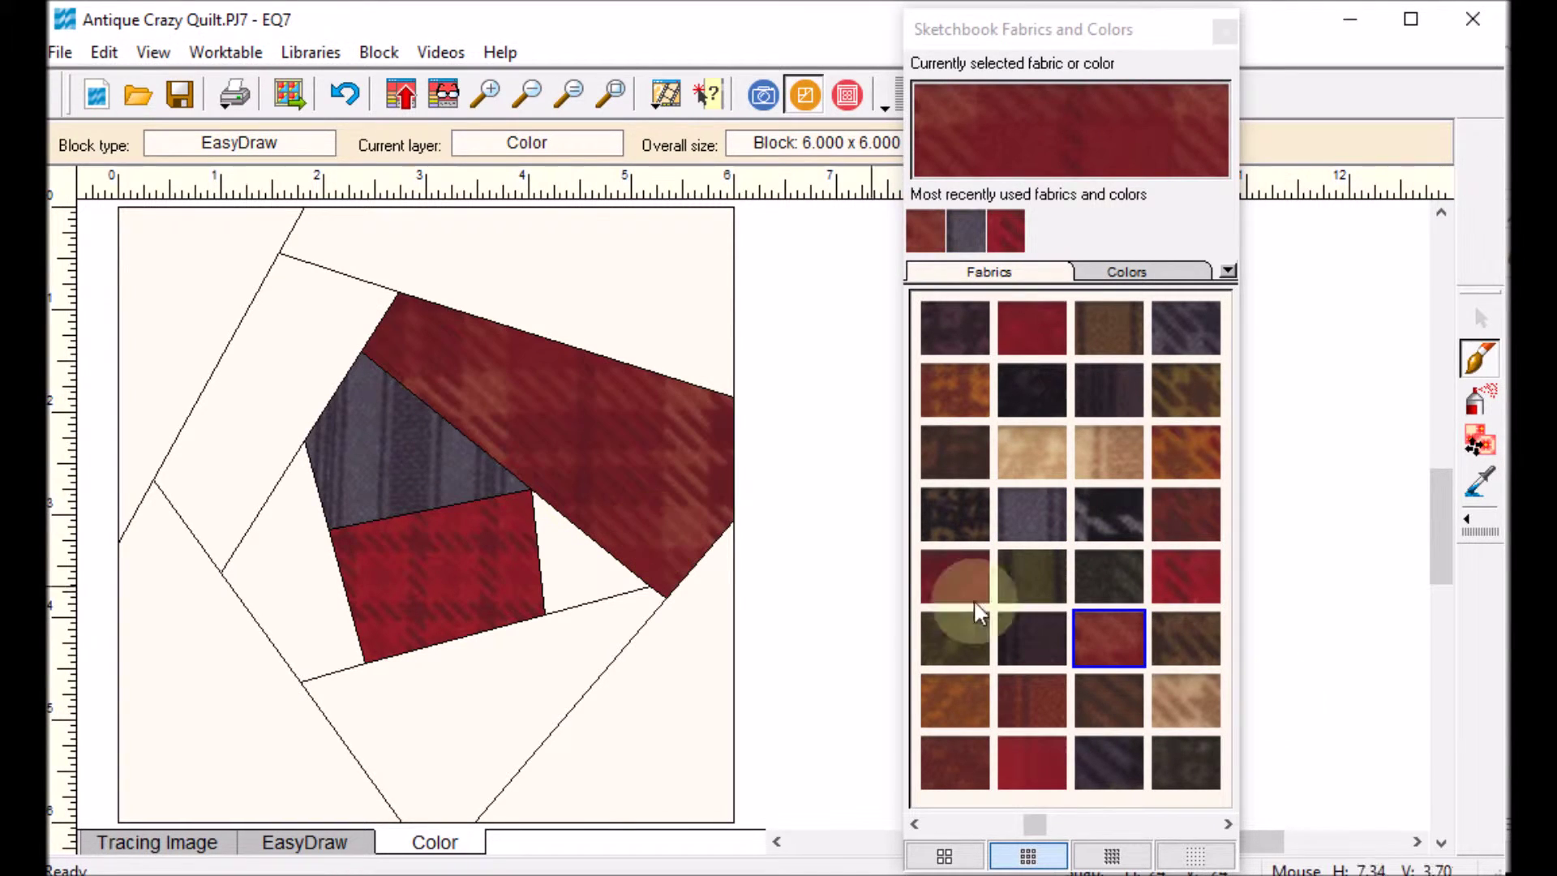
{"action": "left_click", "coordinate": [1185, 700]}
{"action": "left_click", "coordinate": [590, 560]}
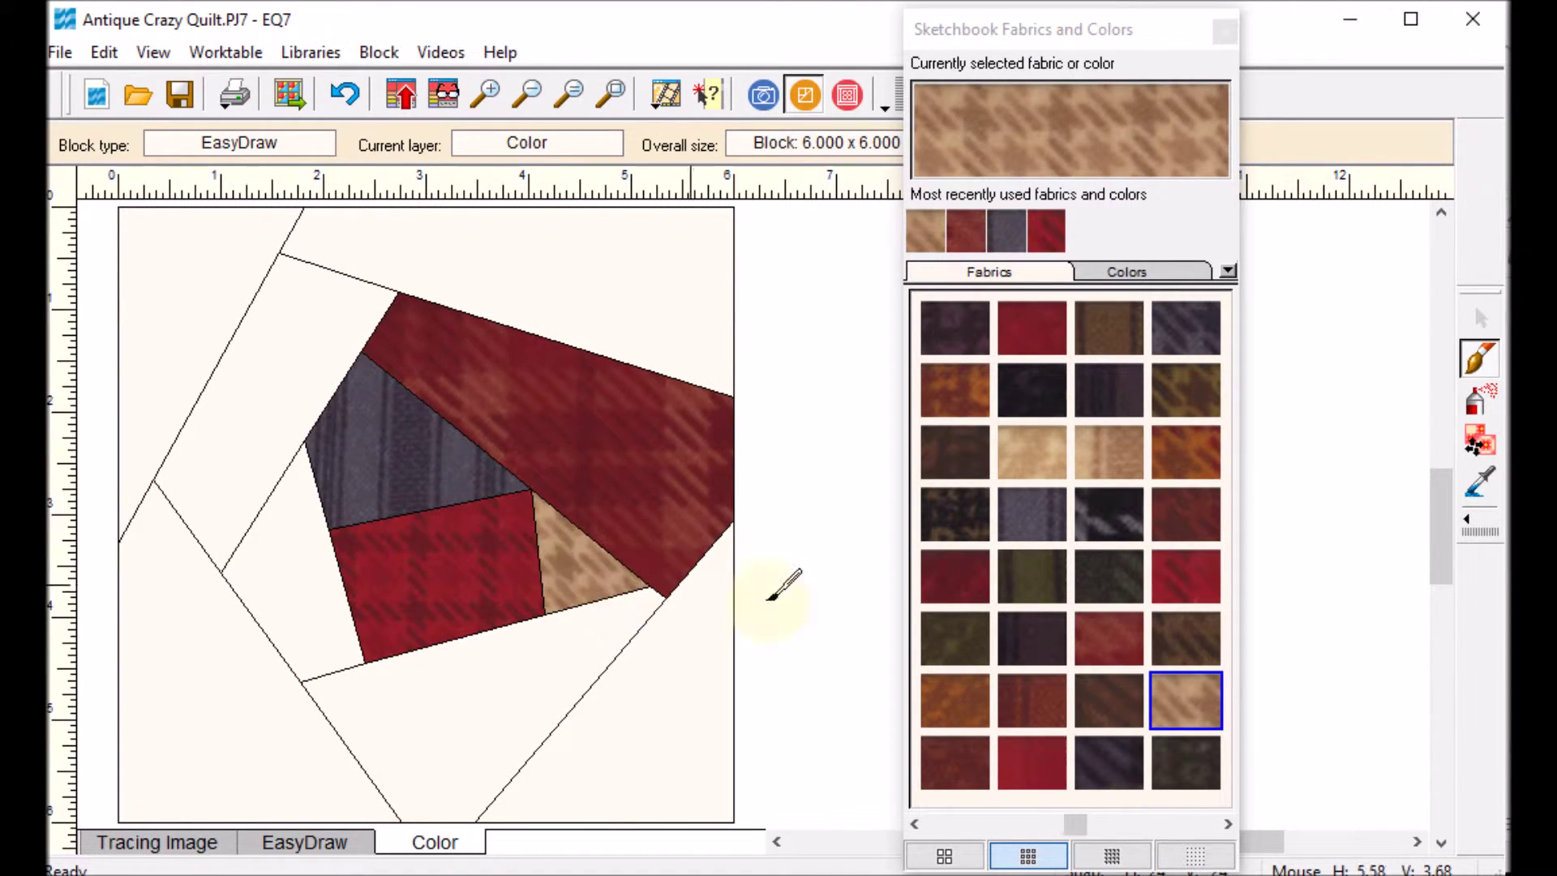
Fill the bottom patch dark and the side triangle olive, then save the block to the sketchbook
{"action": "left_click", "coordinate": [1143, 779]}
{"action": "left_click", "coordinate": [511, 695]}
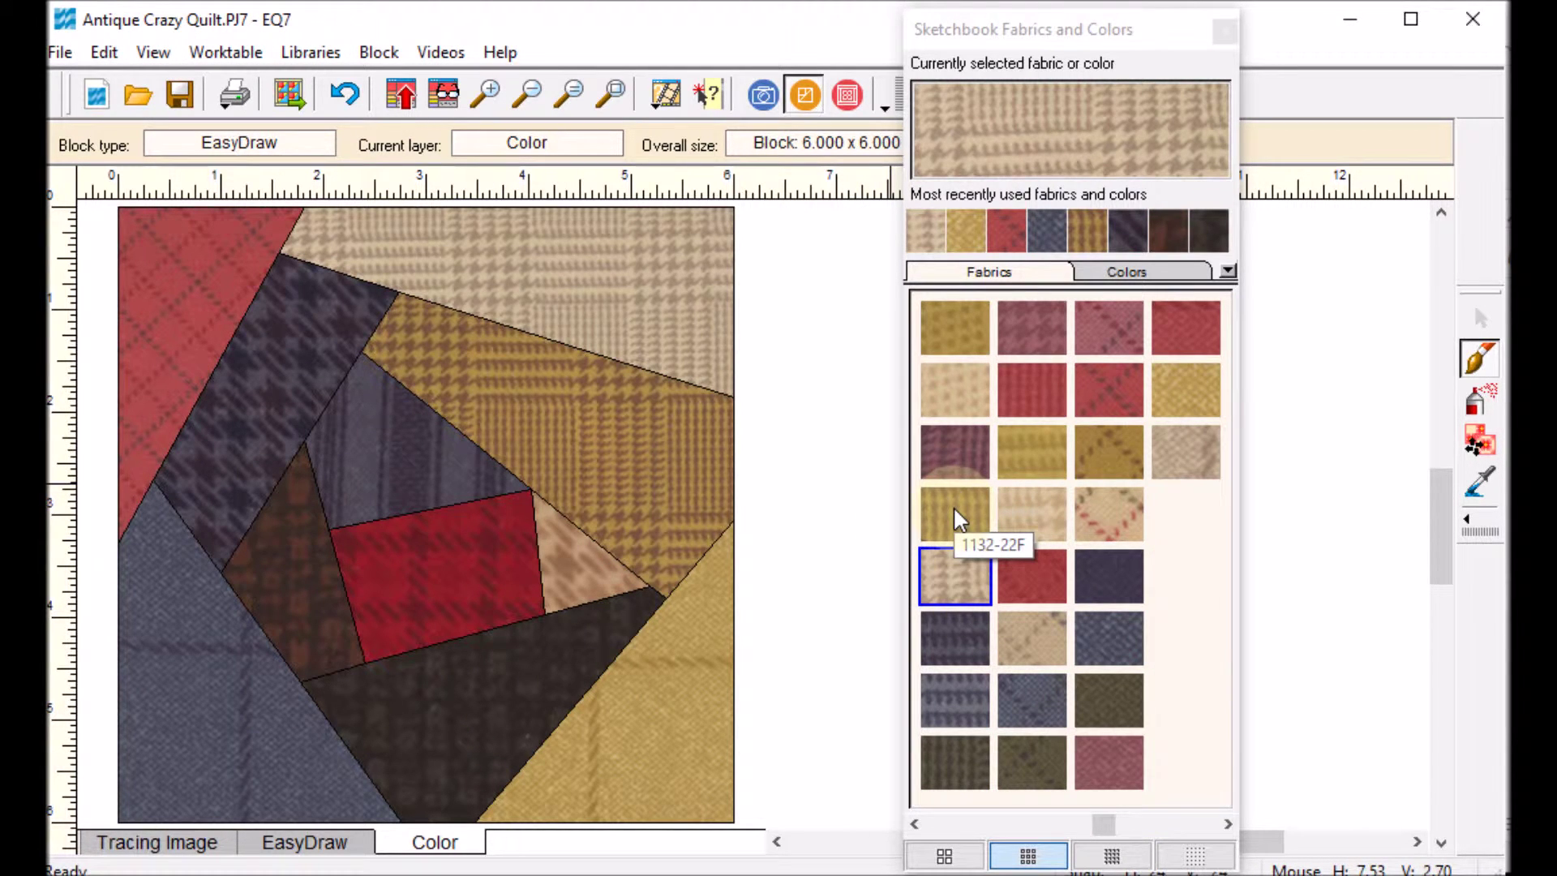
{"action": "left_click", "coordinate": [954, 762]}
{"action": "left_click", "coordinate": [285, 545]}
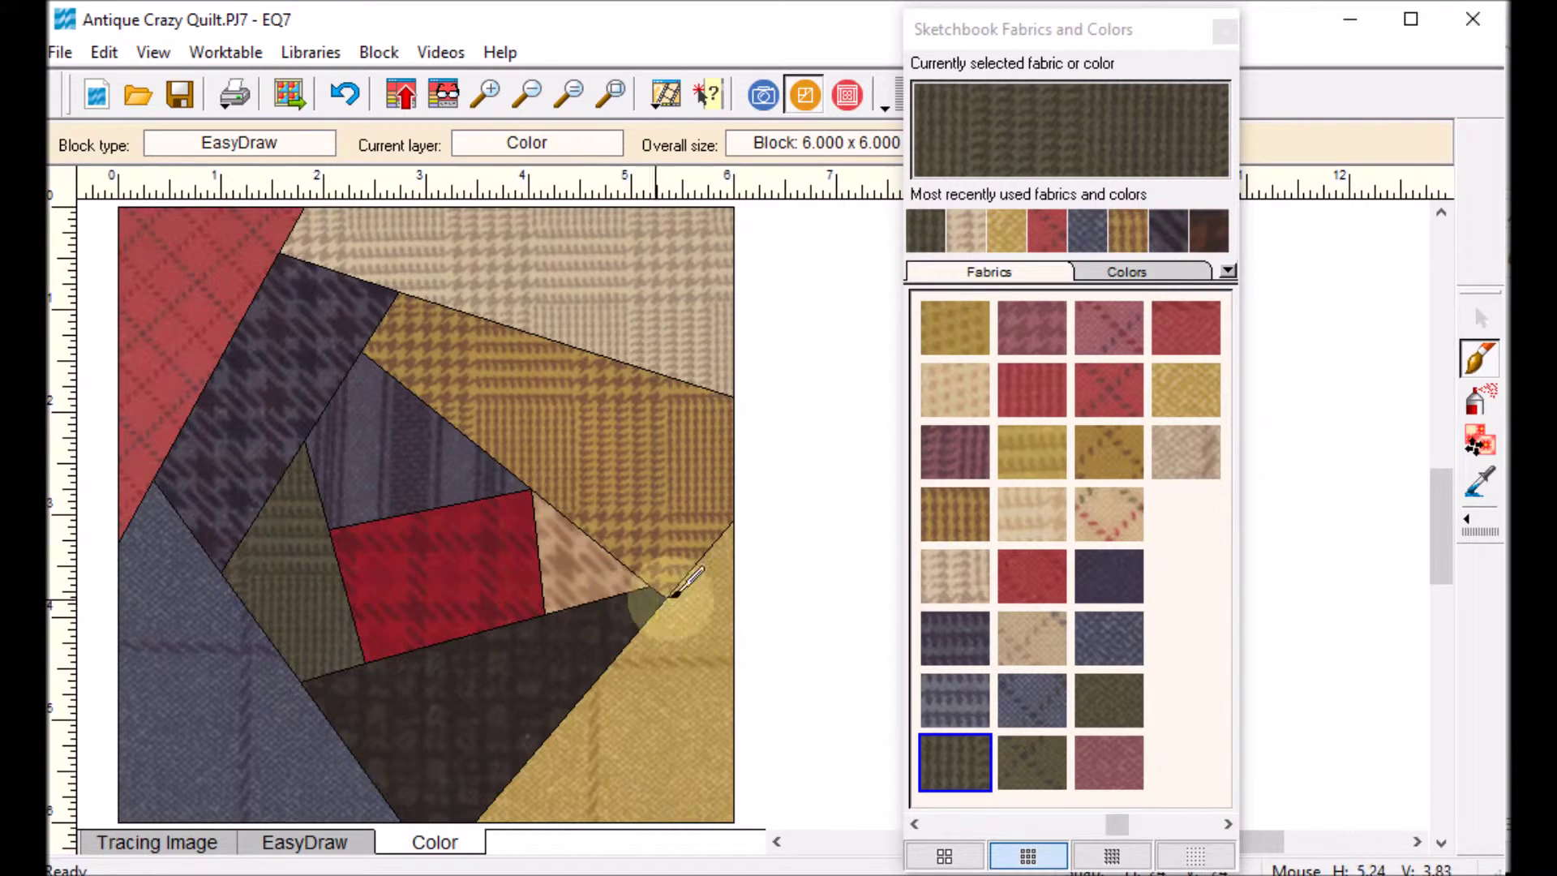
{"action": "left_click", "coordinate": [412, 103]}
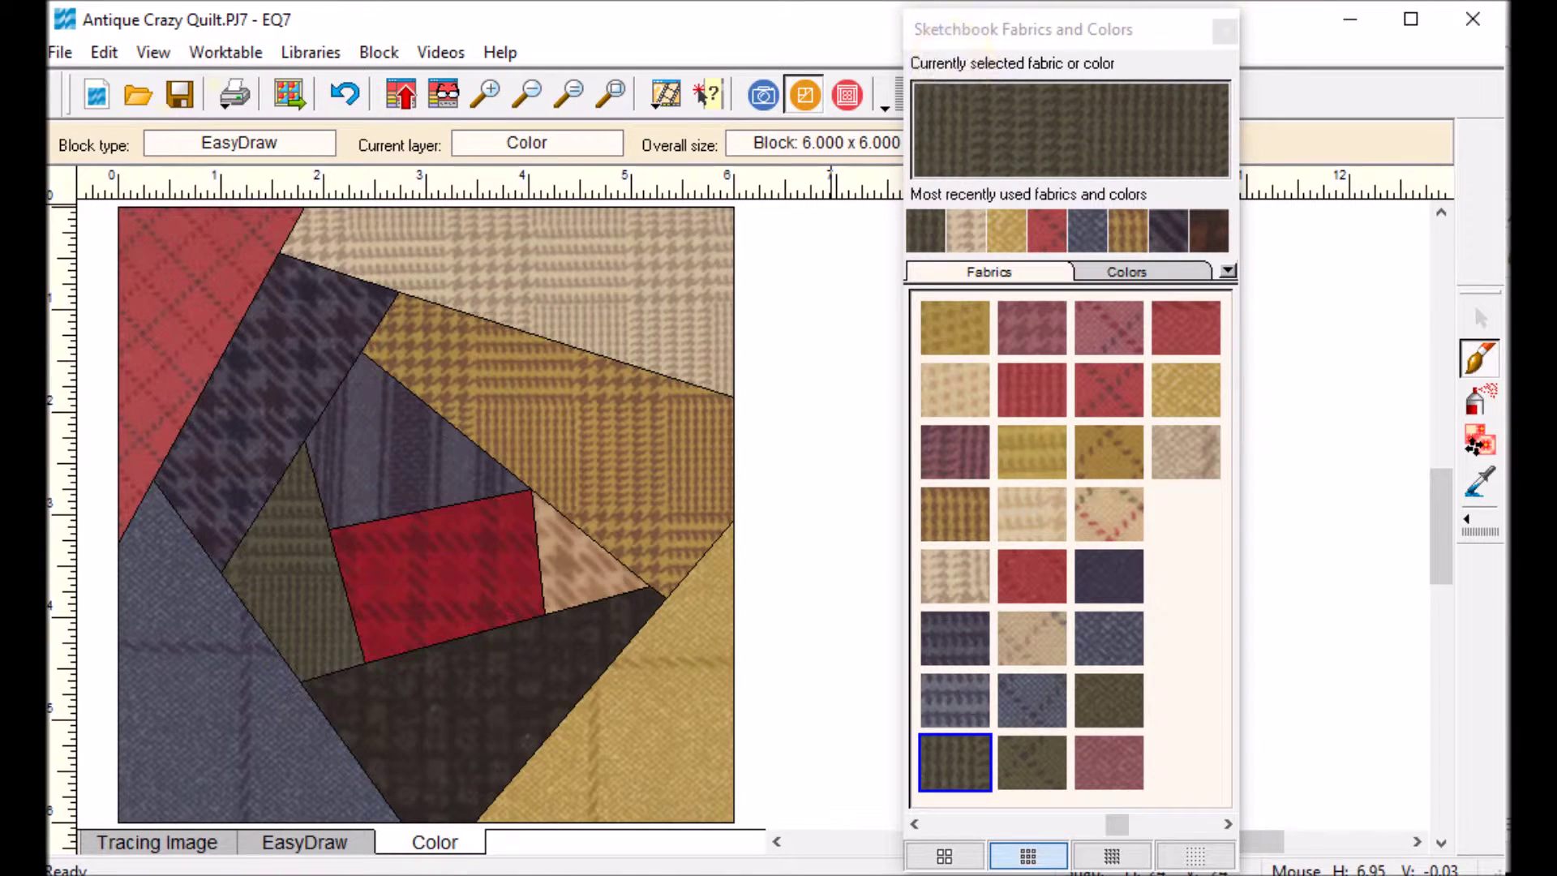
{"action": "left_click", "coordinate": [1225, 32]}
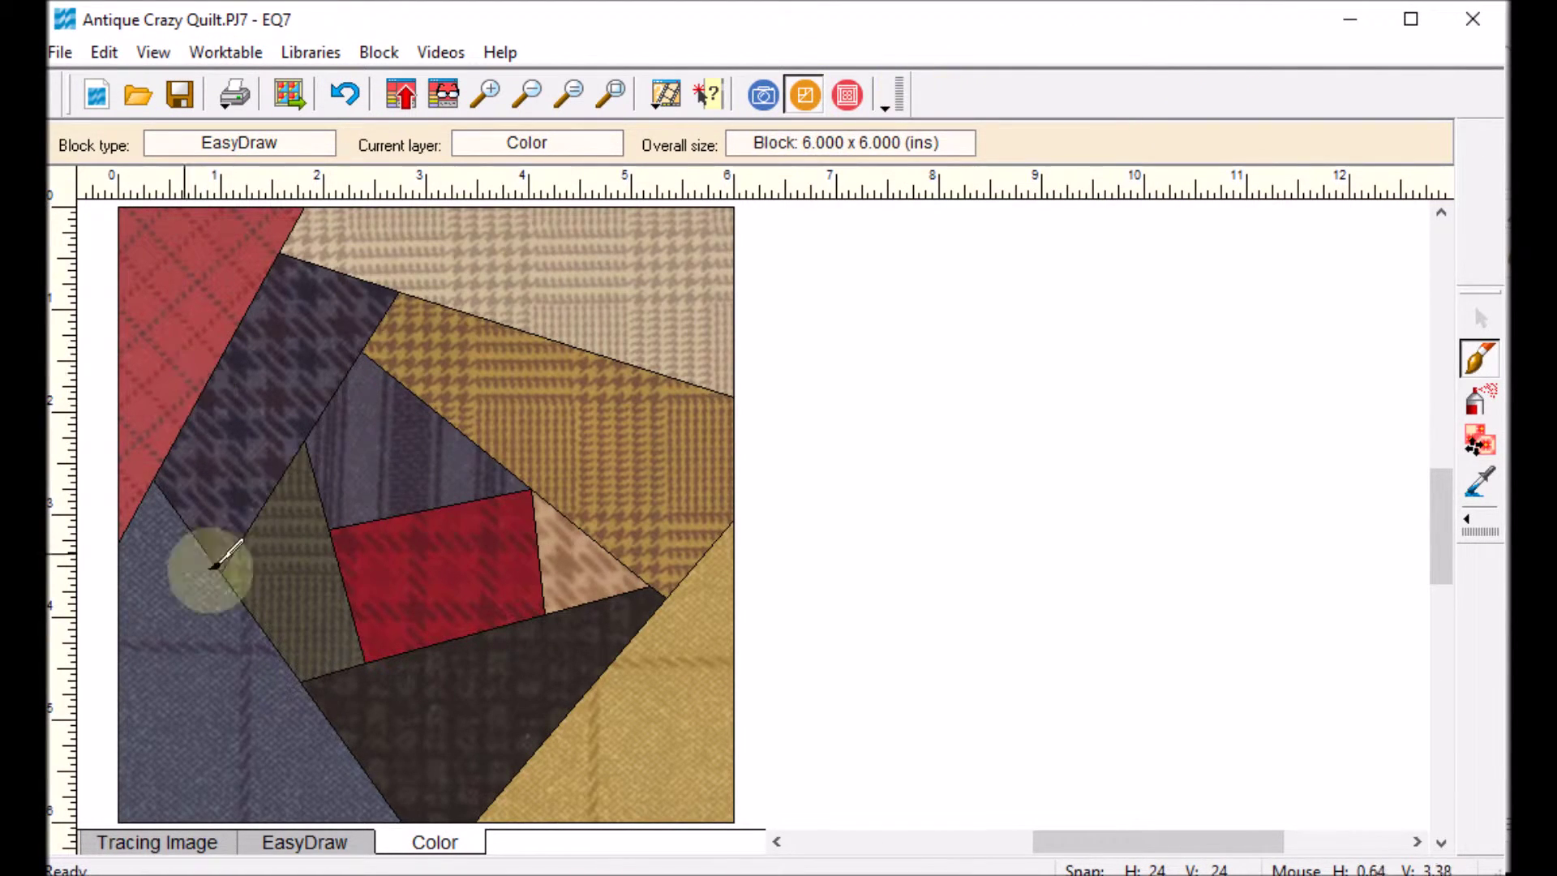
Set the quilt's block width and height to 15 inches, making the quilt 62 x 62 inches
{"action": "left_click", "coordinate": [851, 97]}
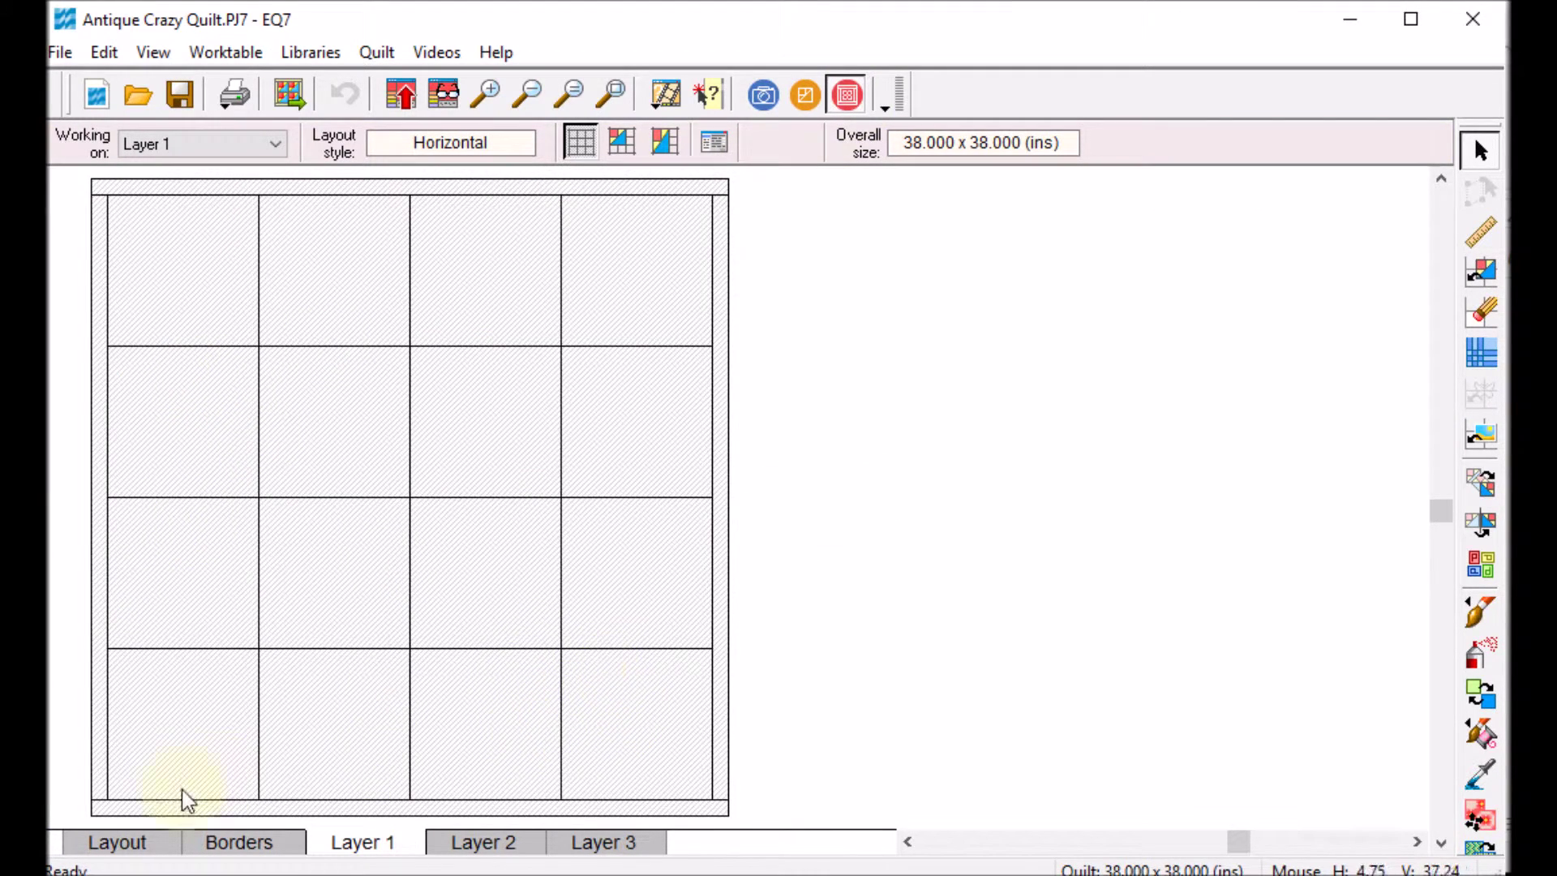
{"action": "left_click", "coordinate": [114, 842]}
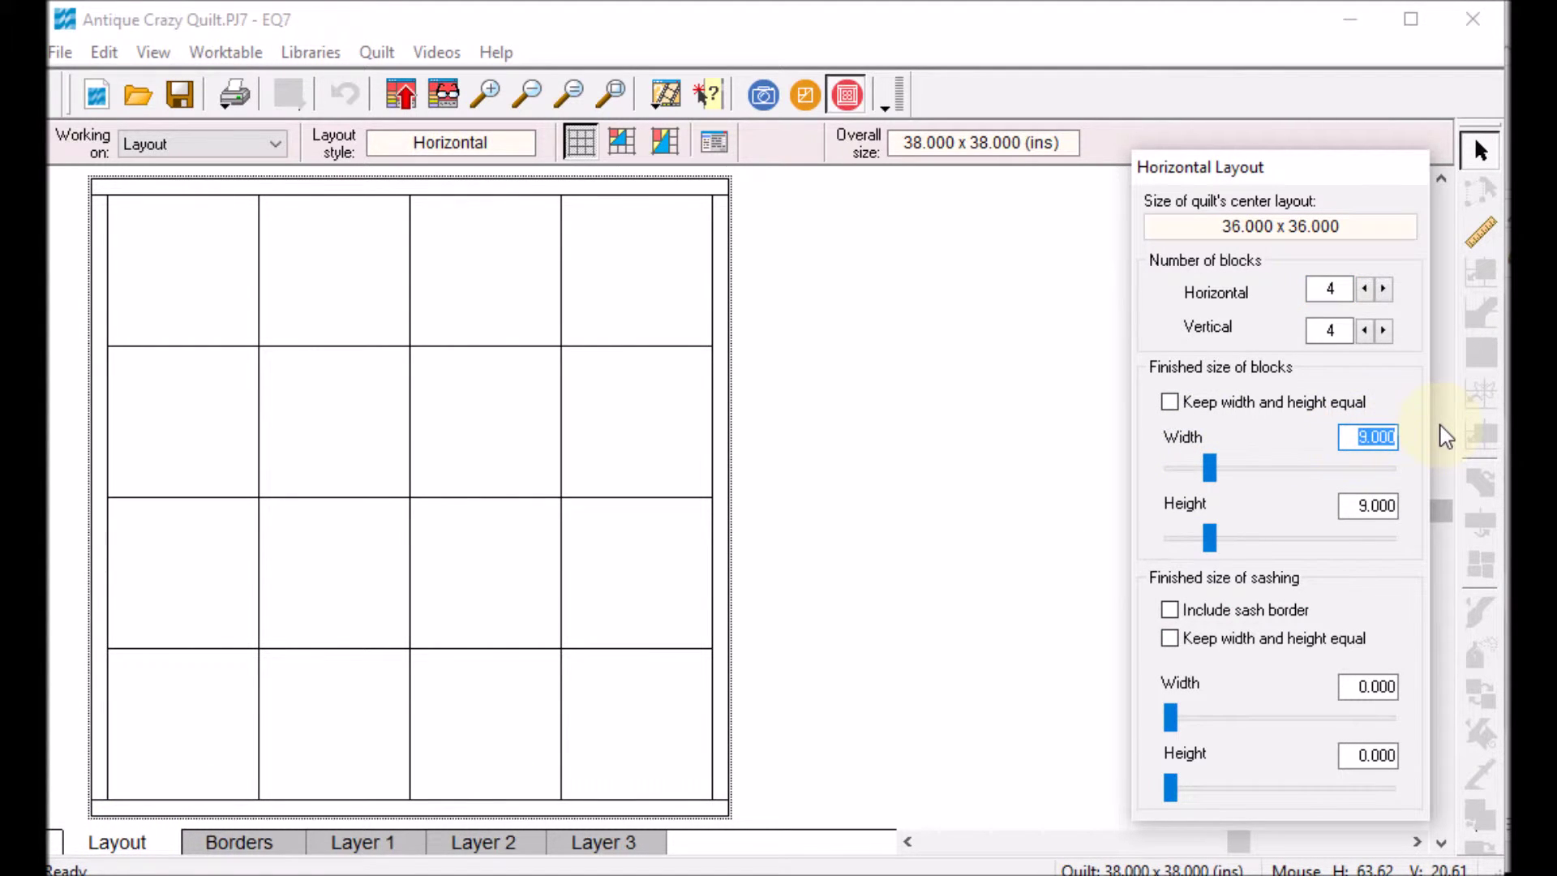
{"action": "type", "text": "15"}
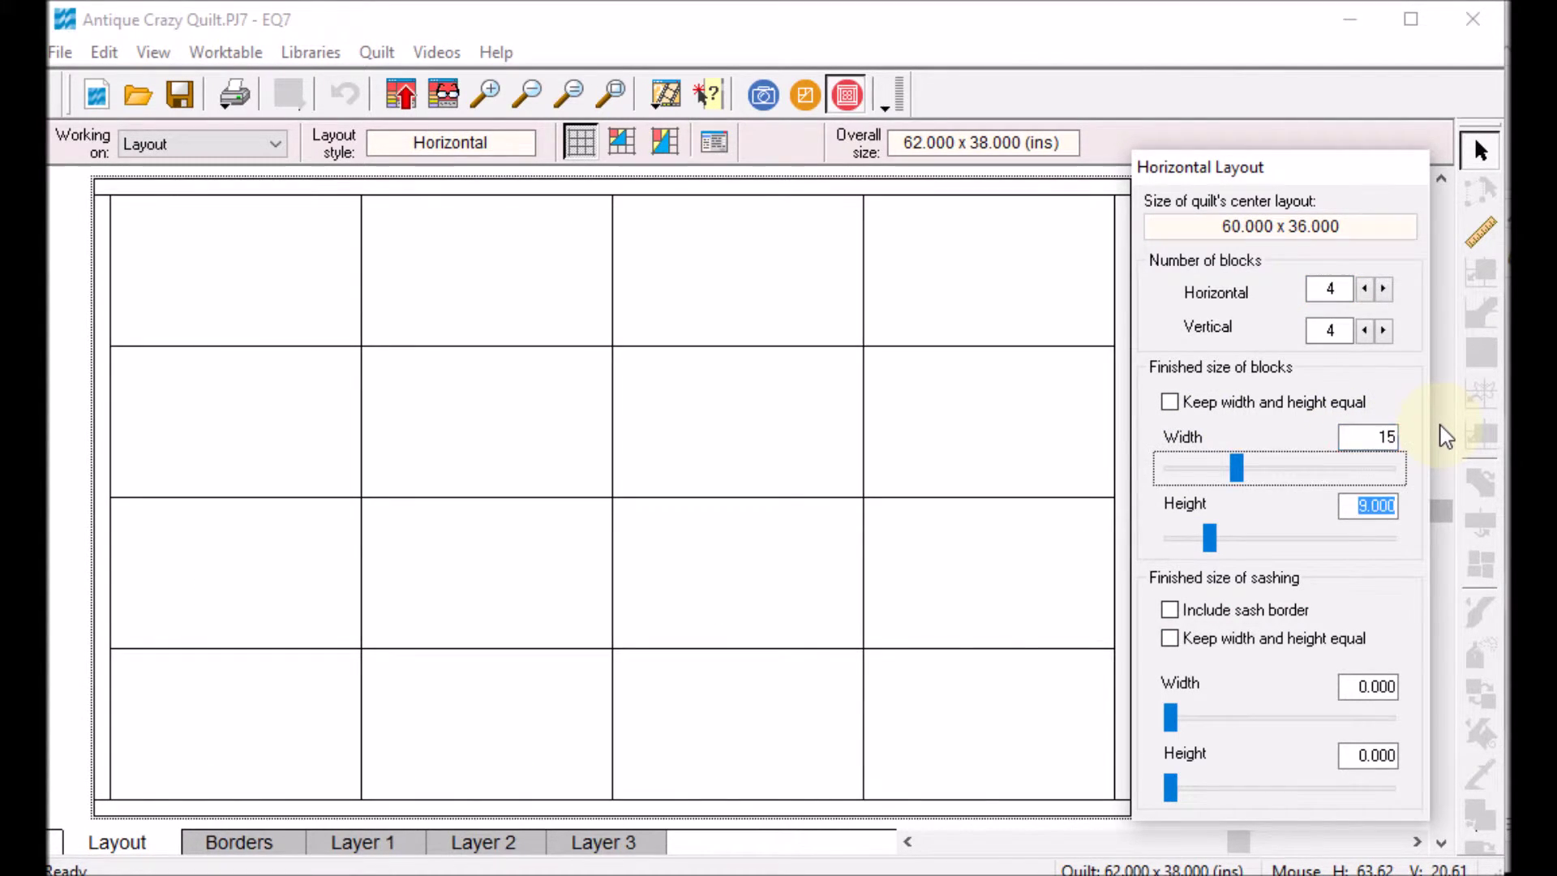
{"action": "type", "text": "15"}
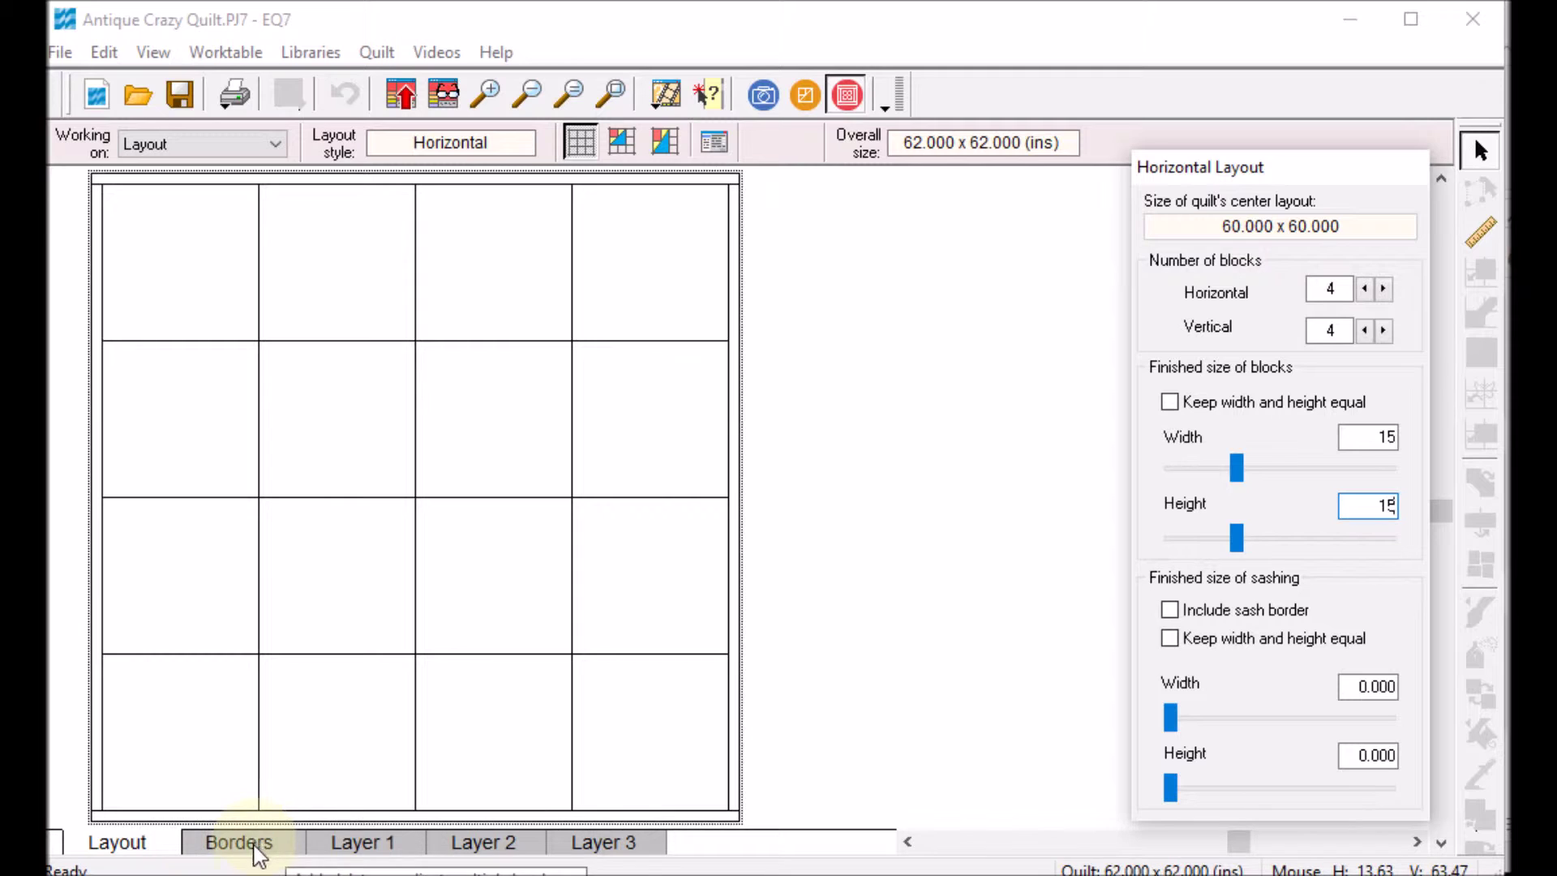
{"action": "left_click", "coordinate": [360, 841]}
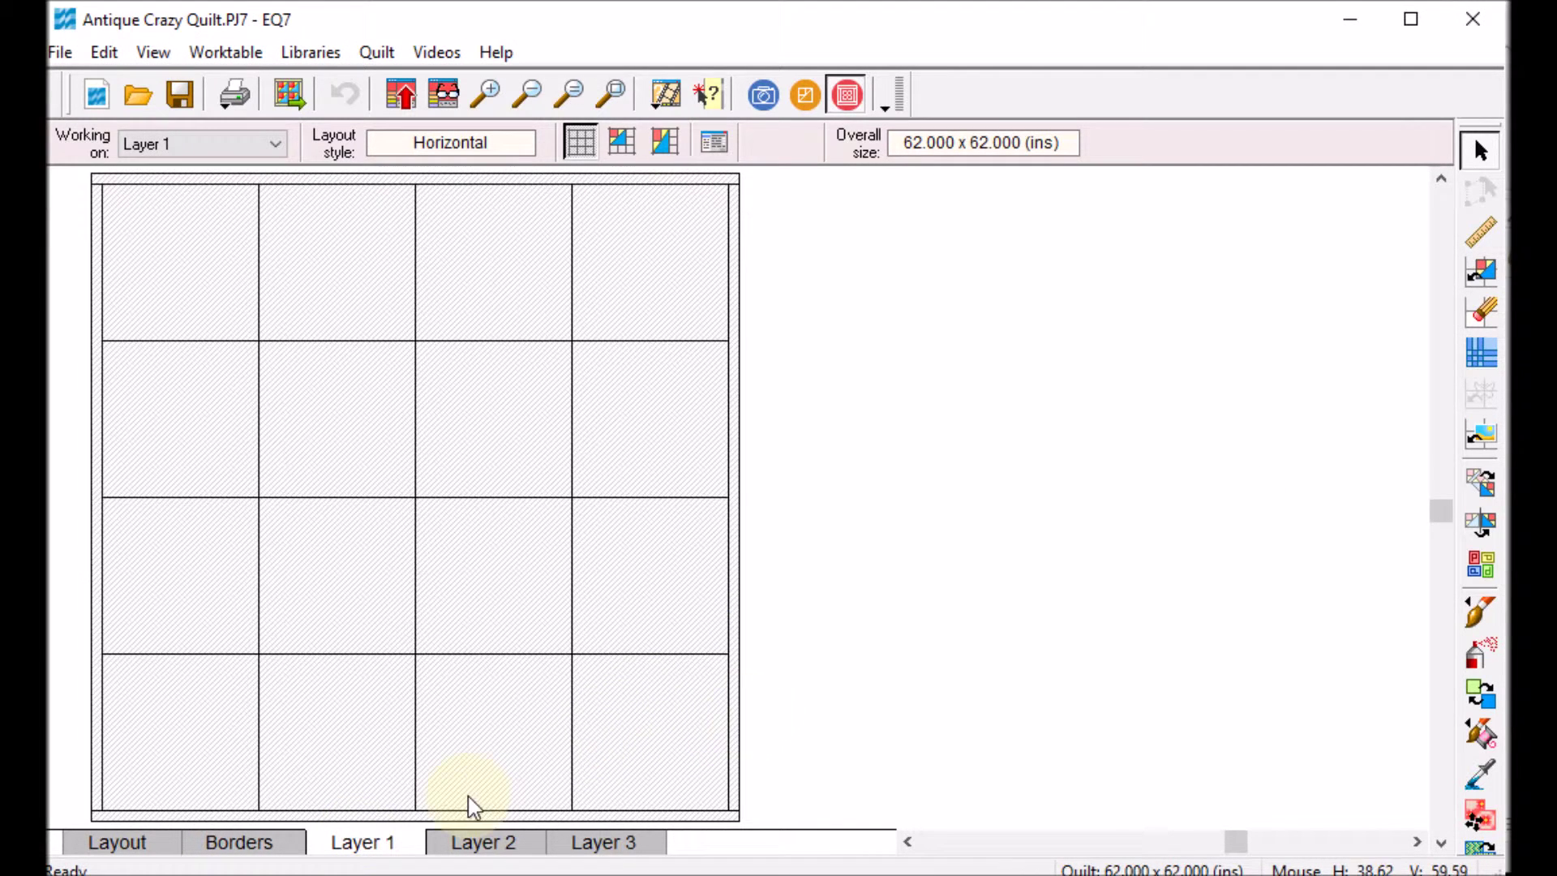
{"action": "left_click", "coordinate": [1481, 272]}
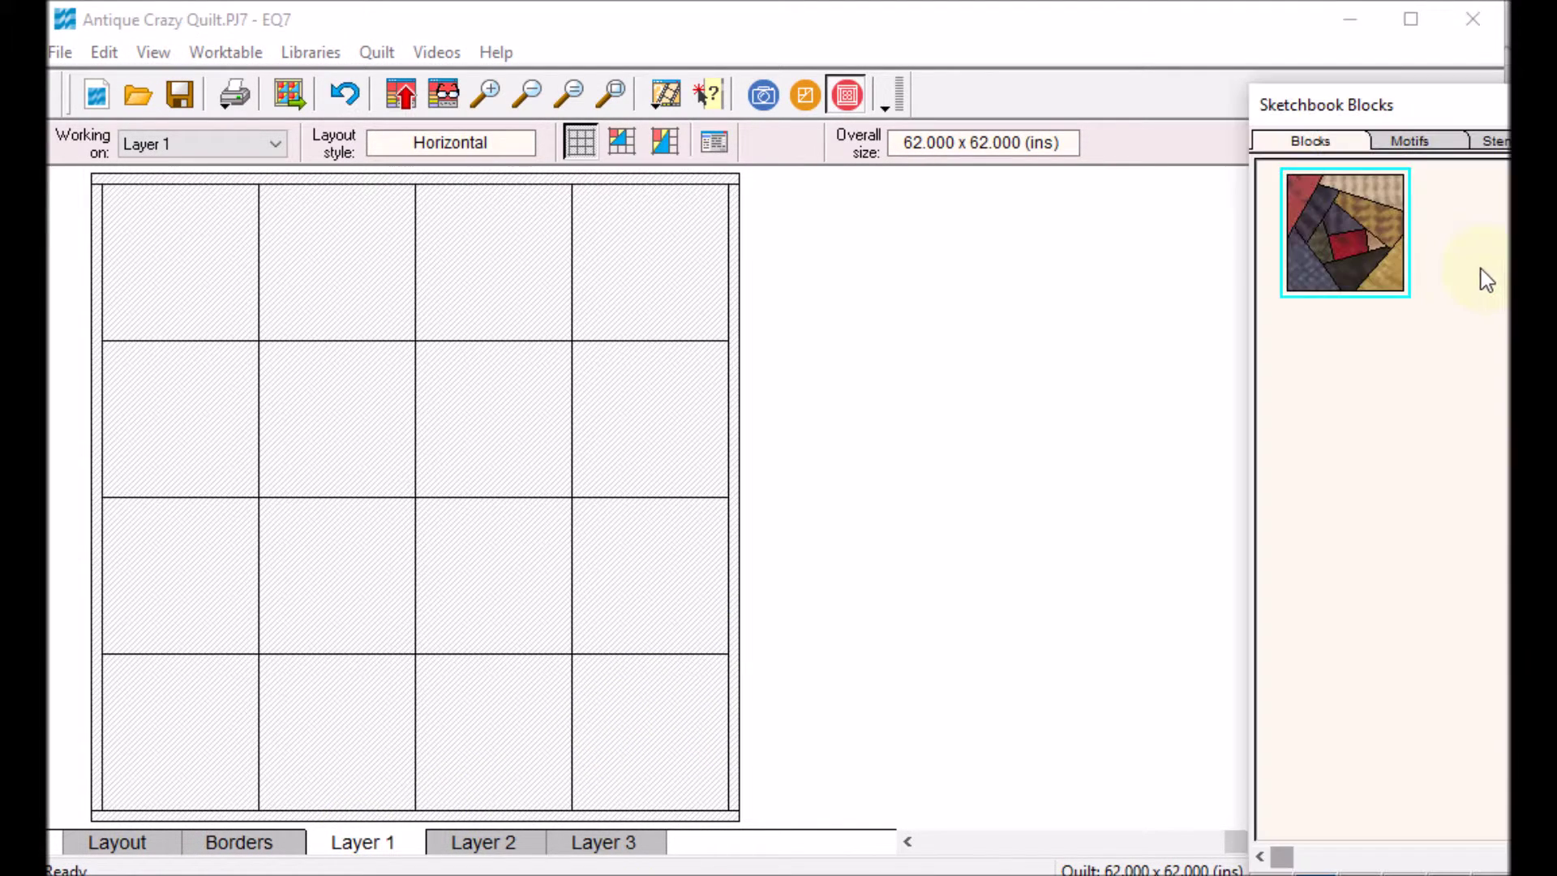
Place the antique crazy-quilt block in the top-left cell and close the Sketchbook Blocks palette
{"action": "left_click", "coordinate": [1349, 238]}
{"action": "left_click", "coordinate": [202, 233]}
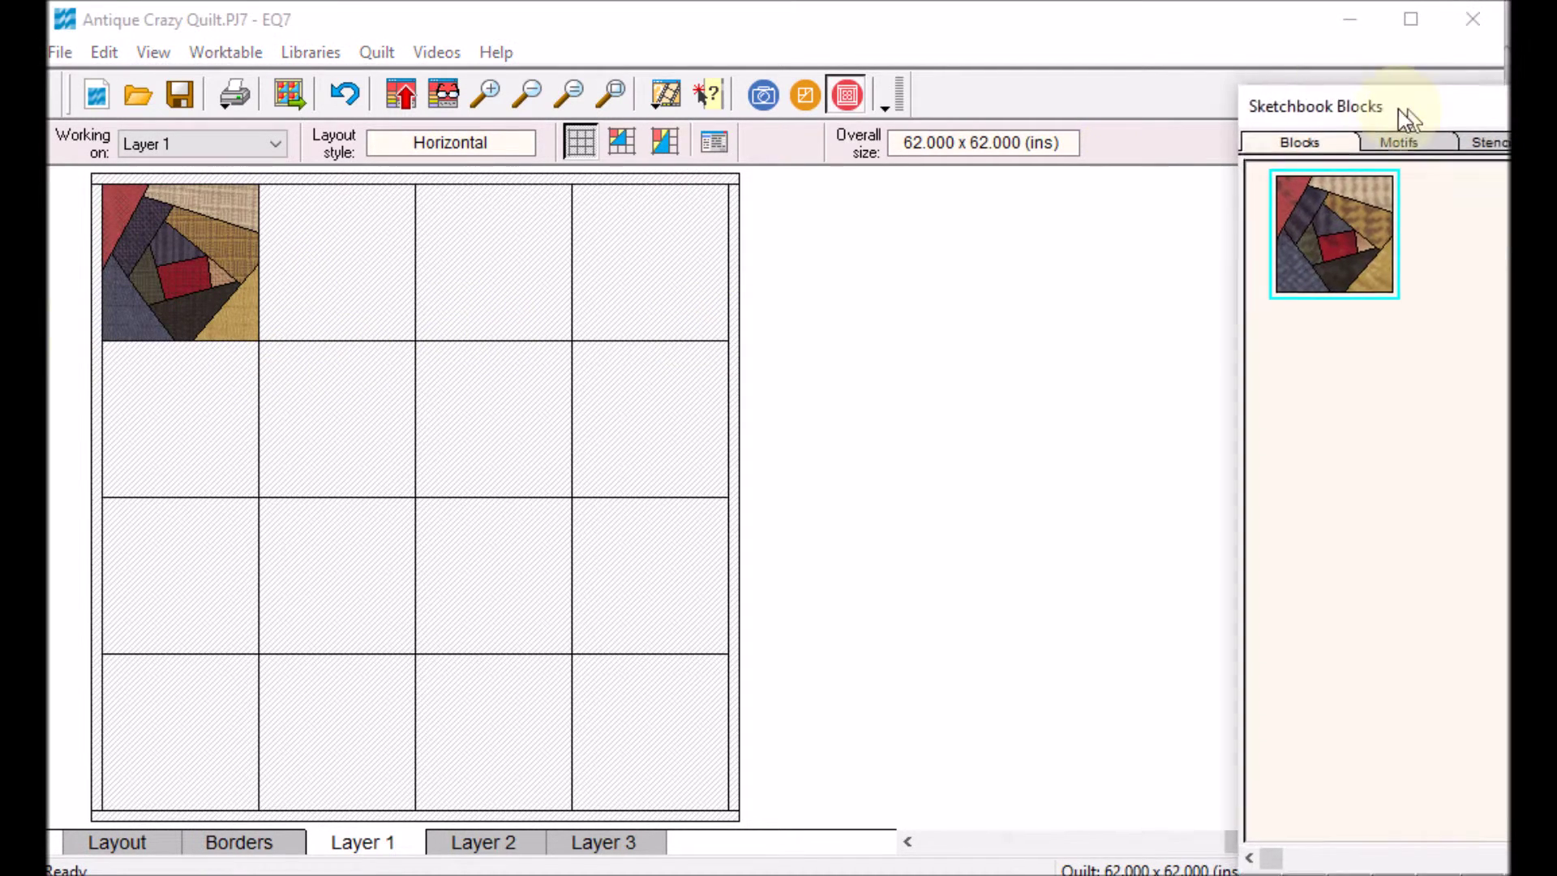
{"action": "left_click_drag", "start_coordinate": [1397, 108], "coordinate": [1018, 75]}
{"action": "left_click", "coordinate": [1191, 73]}
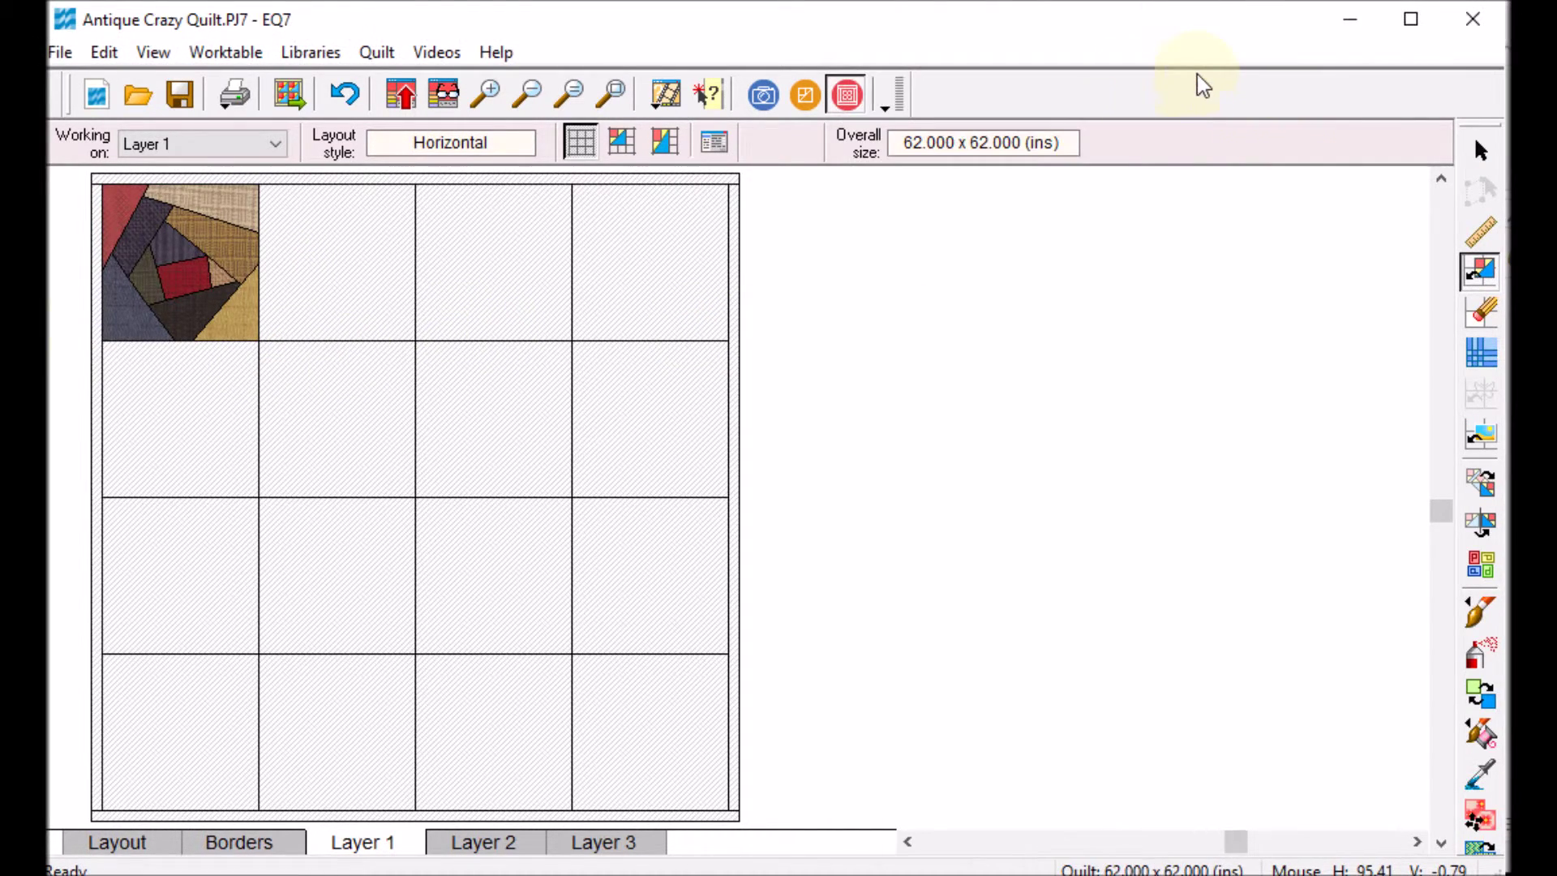
Open the Block Library from the Libraries menu
{"action": "left_click", "coordinate": [312, 53]}
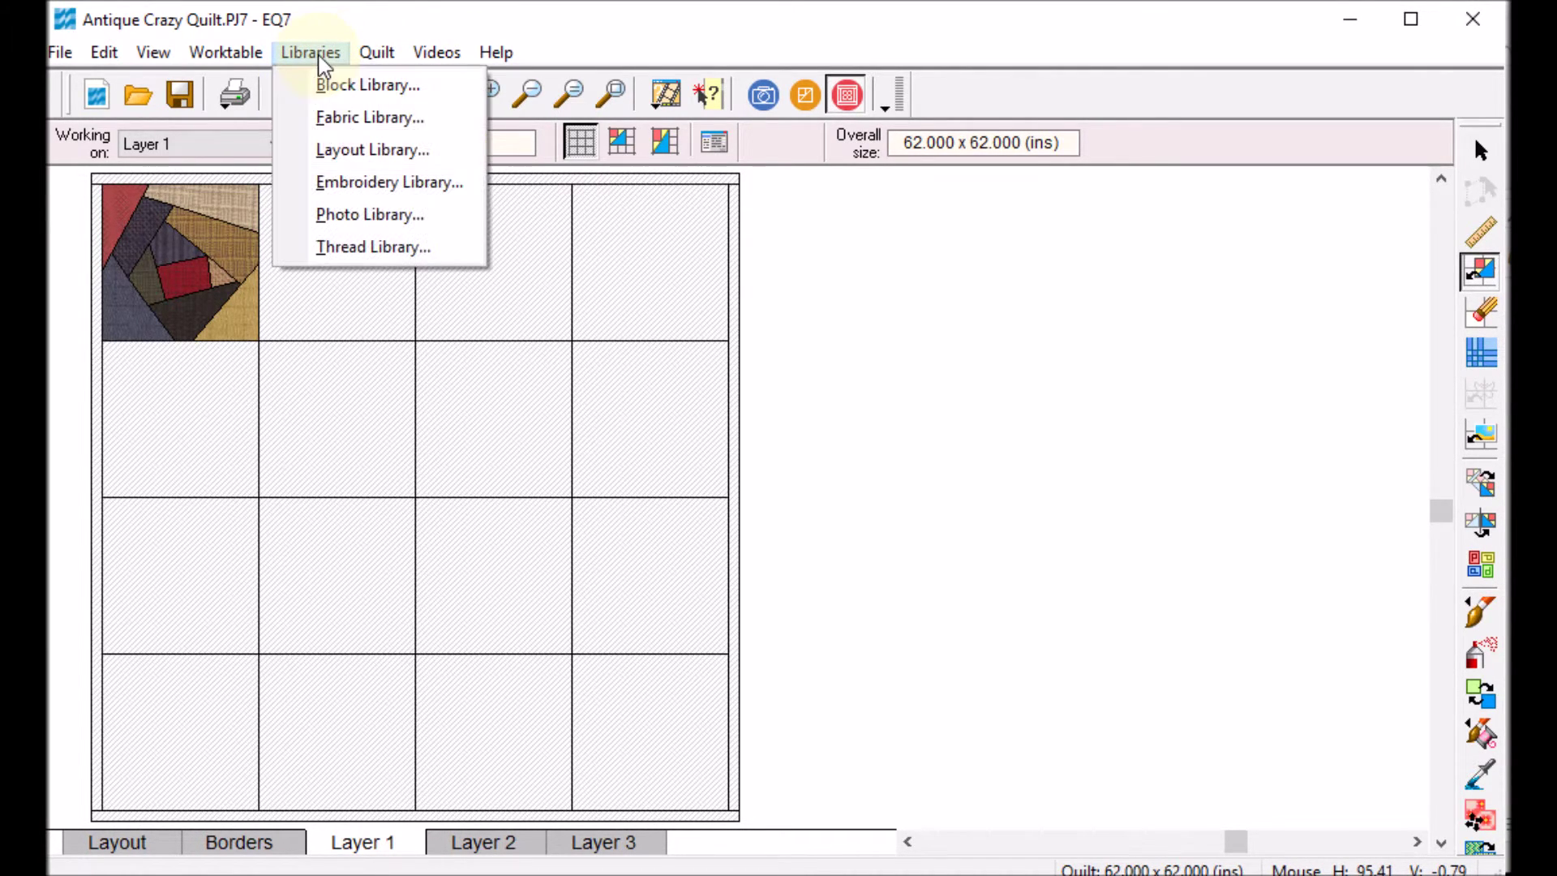
{"action": "left_click", "coordinate": [361, 91]}
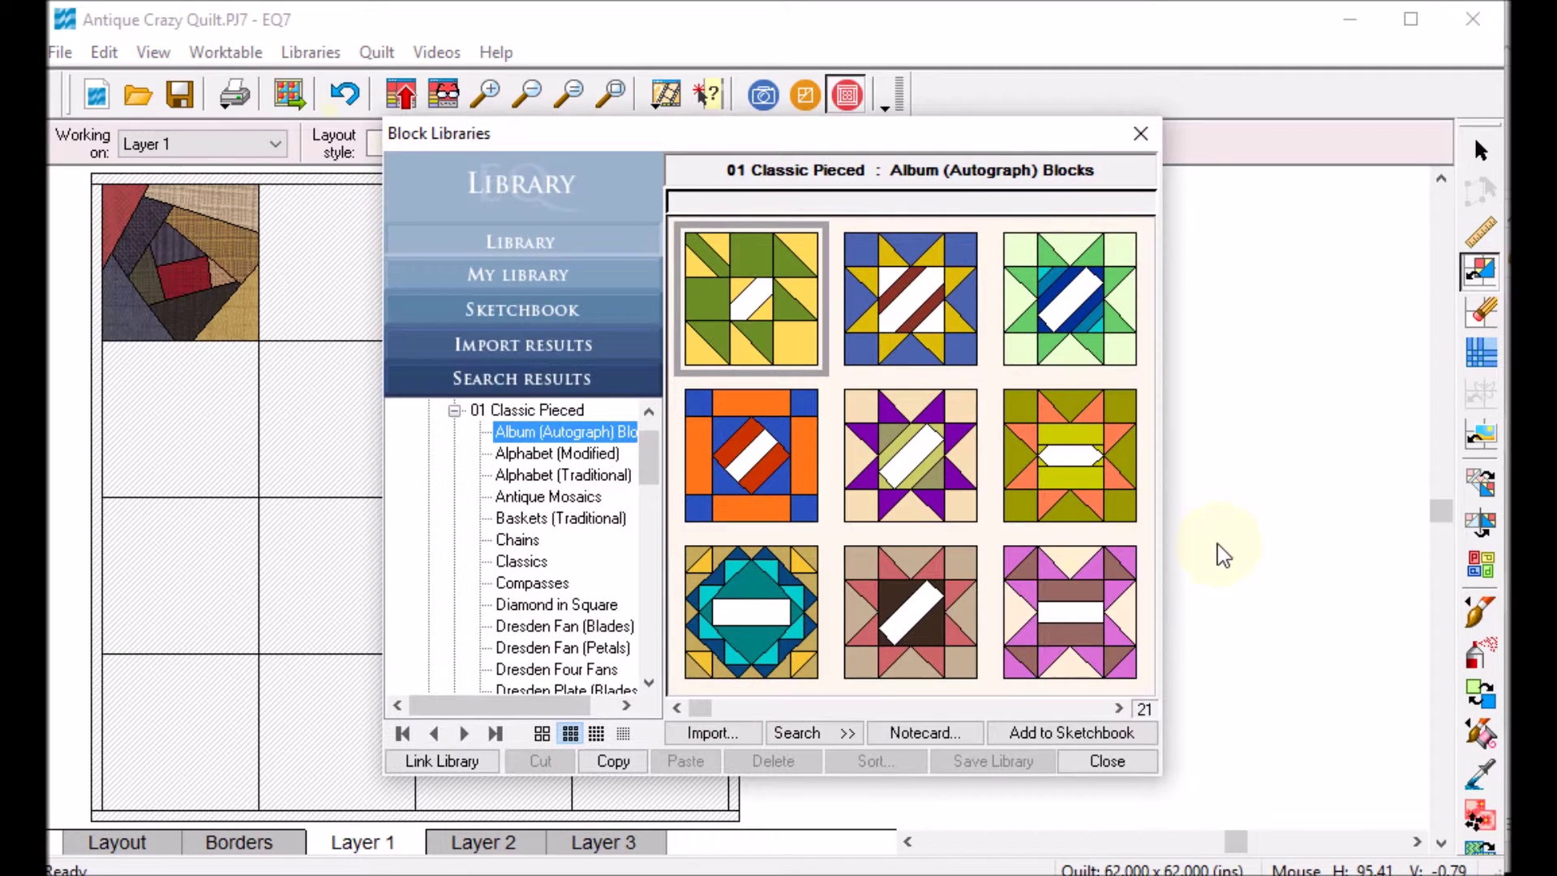
{"action": "left_click", "coordinate": [549, 321]}
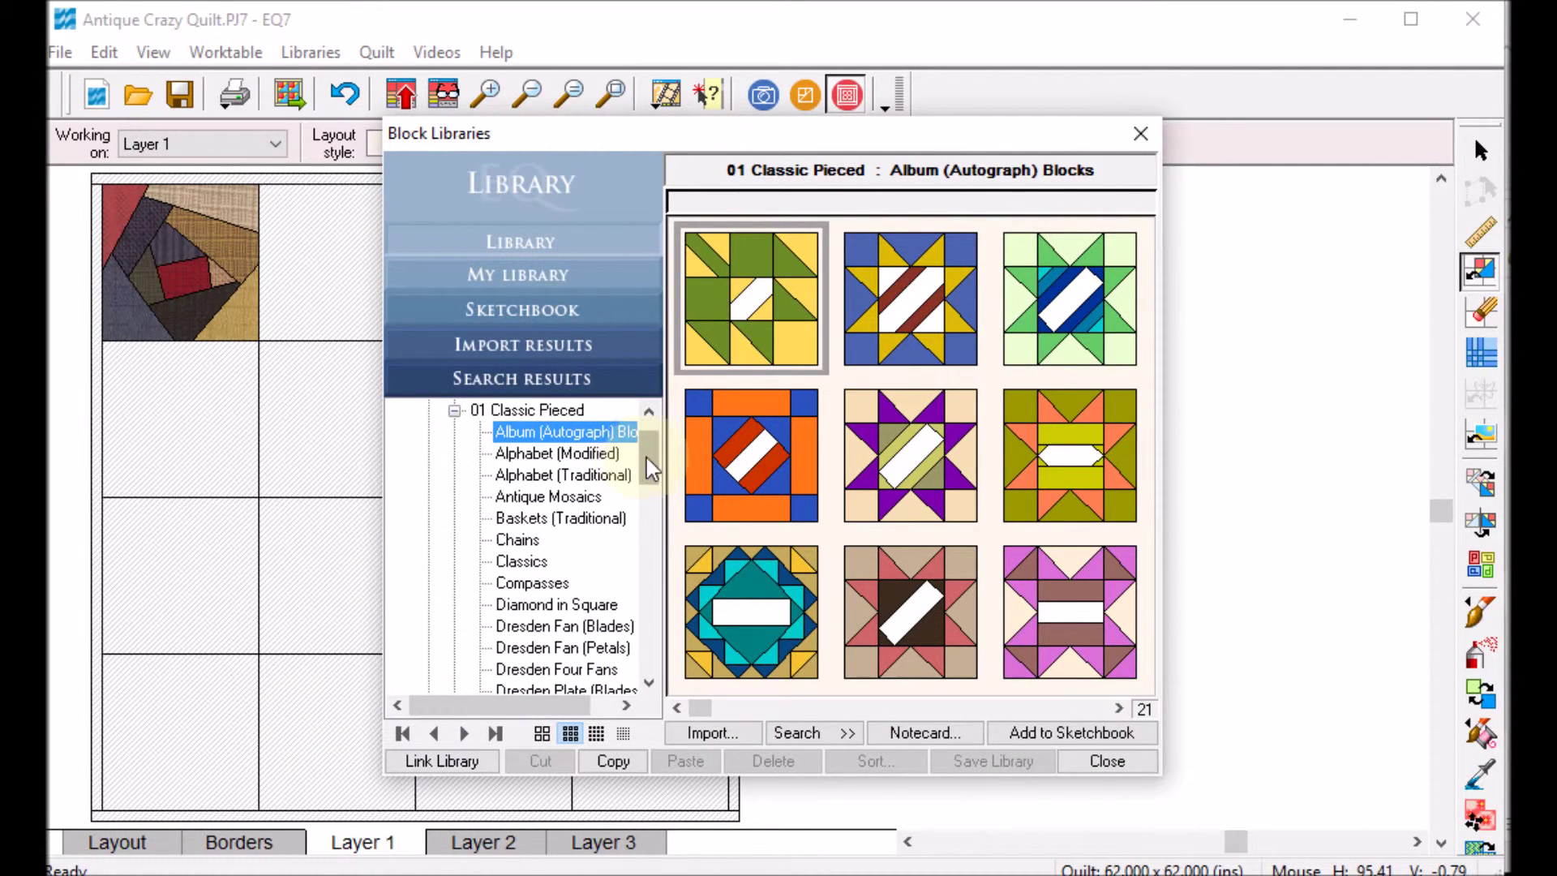
Expand 03 Foundation Pieced and display the Crazy Blocks - Simple library
{"action": "left_click_drag", "start_coordinate": [651, 469], "coordinate": [669, 613]}
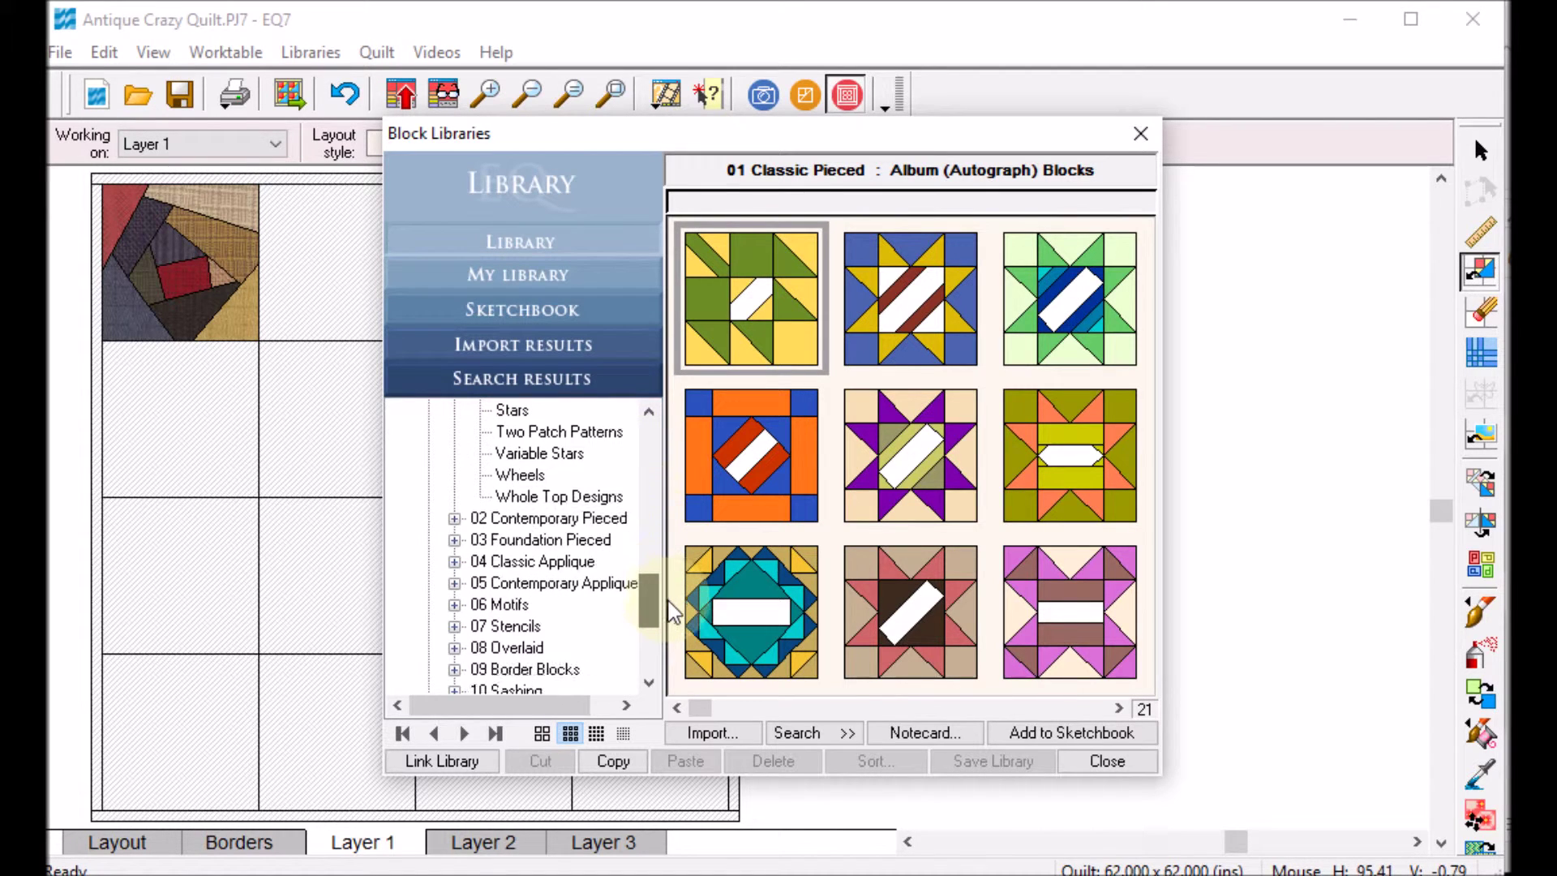
{"action": "left_click", "coordinate": [456, 541]}
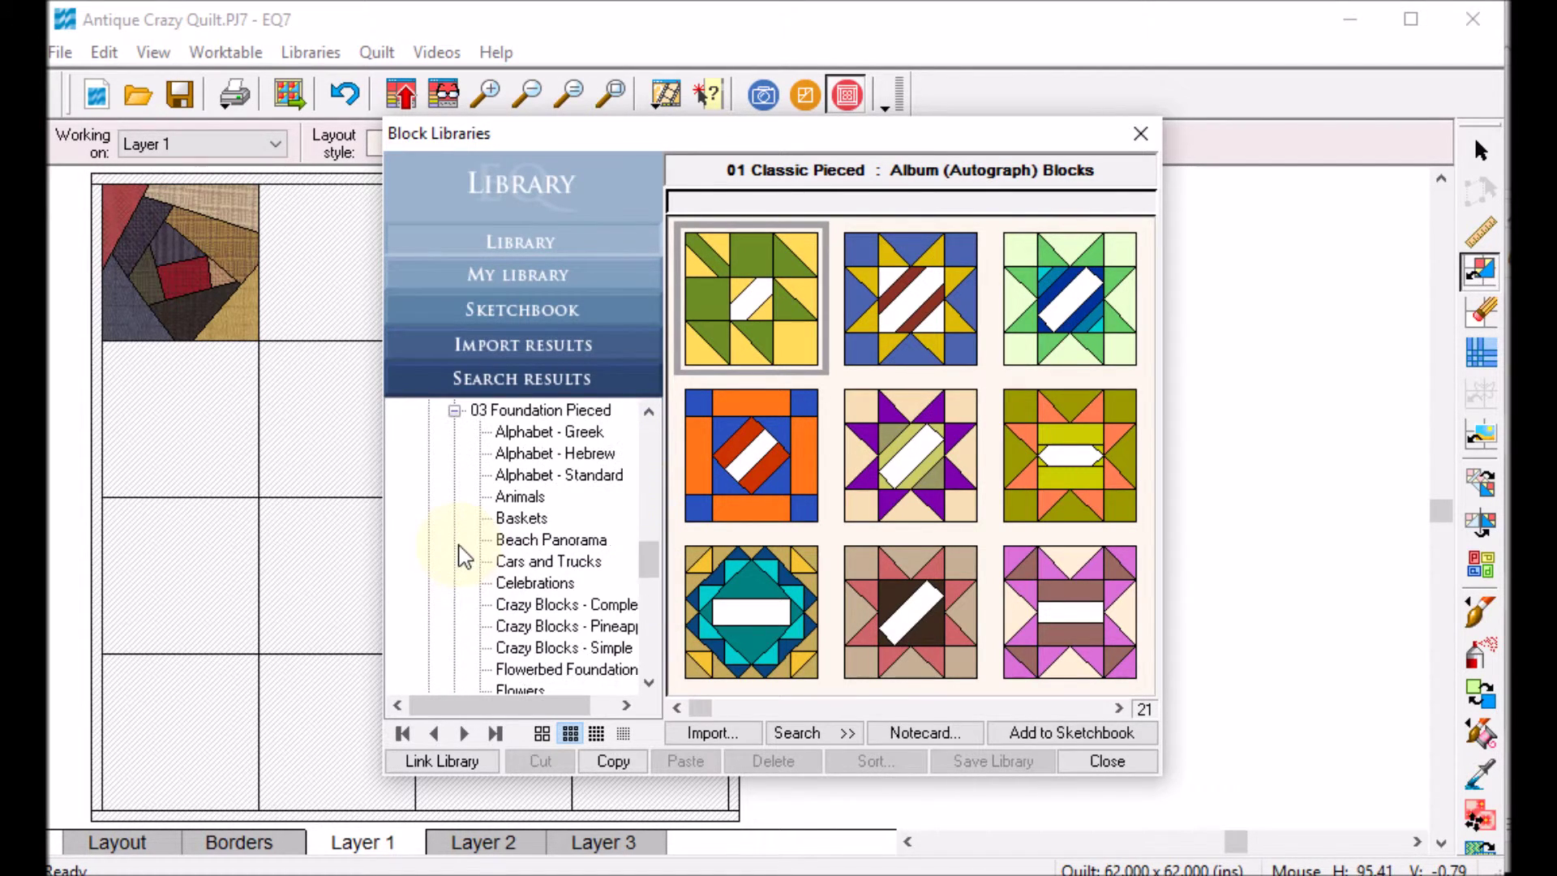
{"action": "scroll", "coordinate": [648, 563], "scroll_direction": "down", "scroll_amount": 2}
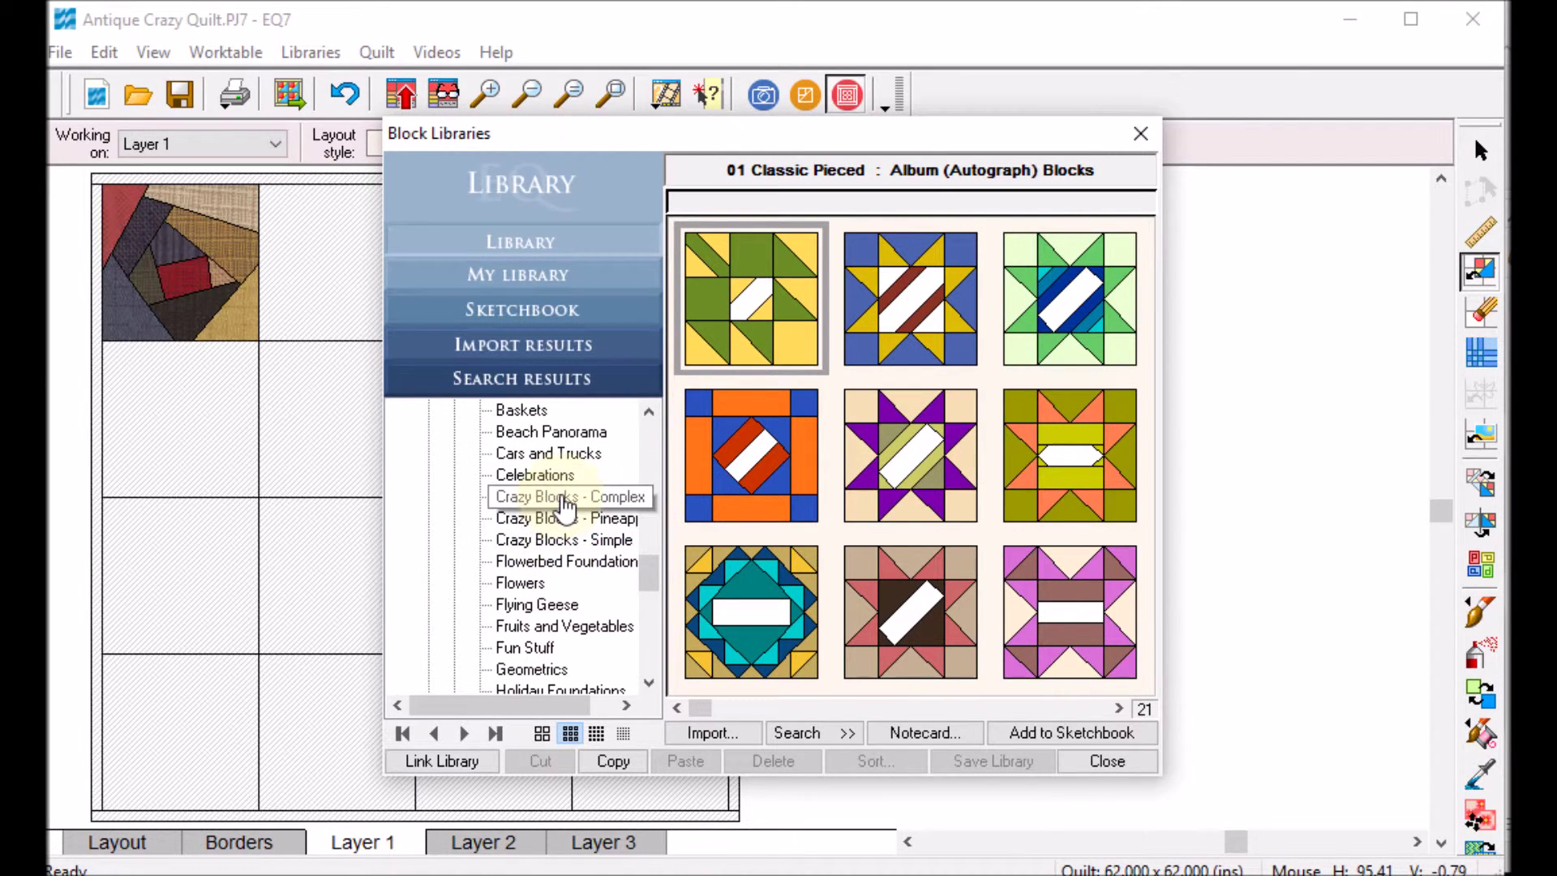
{"action": "left_click", "coordinate": [561, 498]}
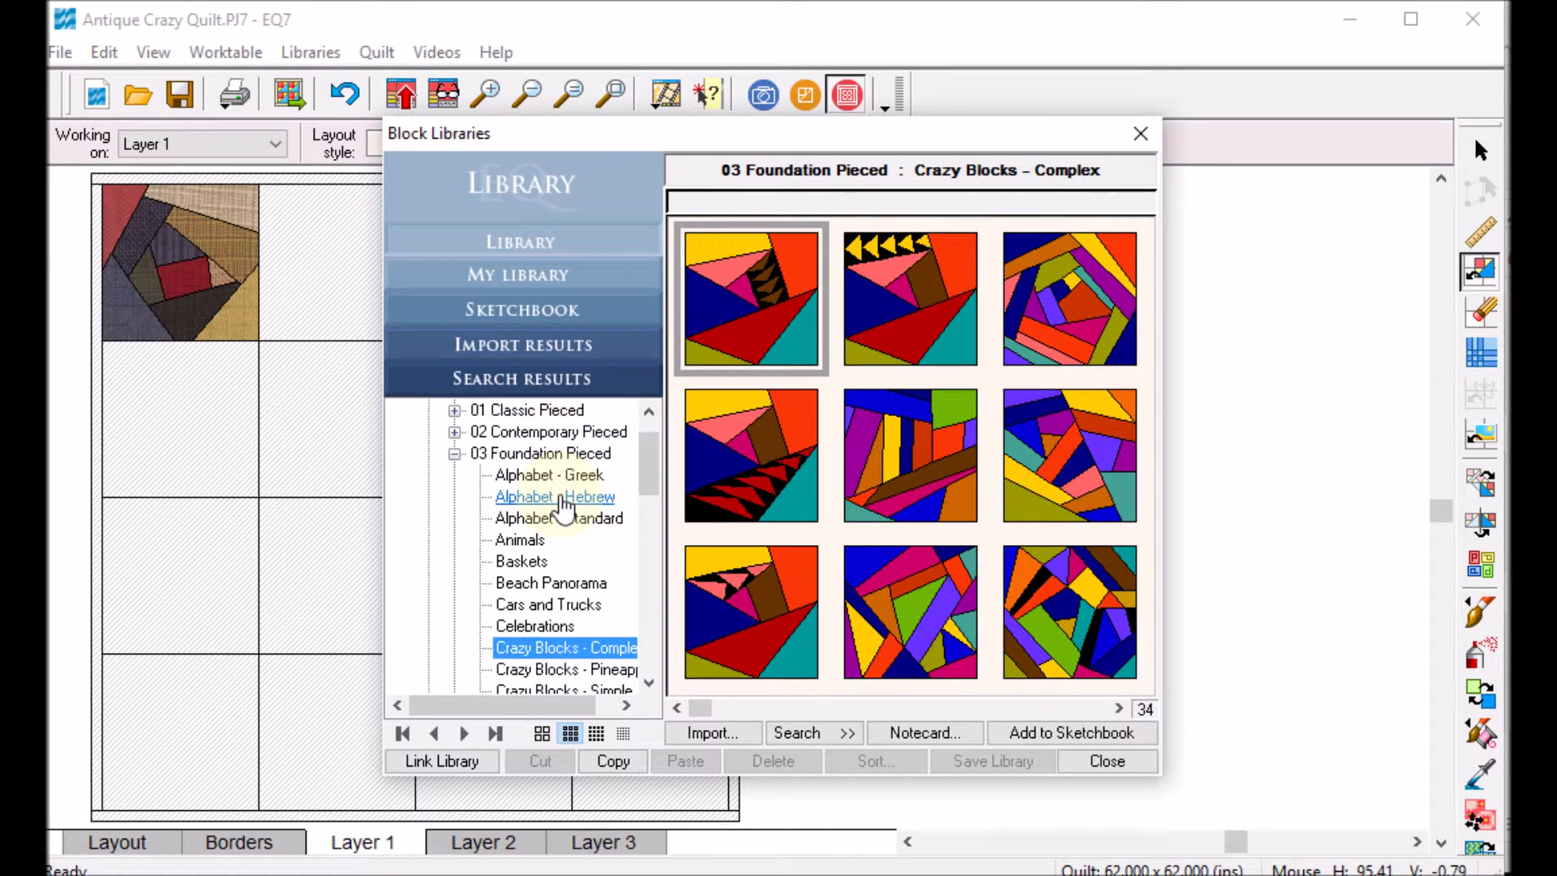
{"action": "left_click", "coordinate": [773, 452]}
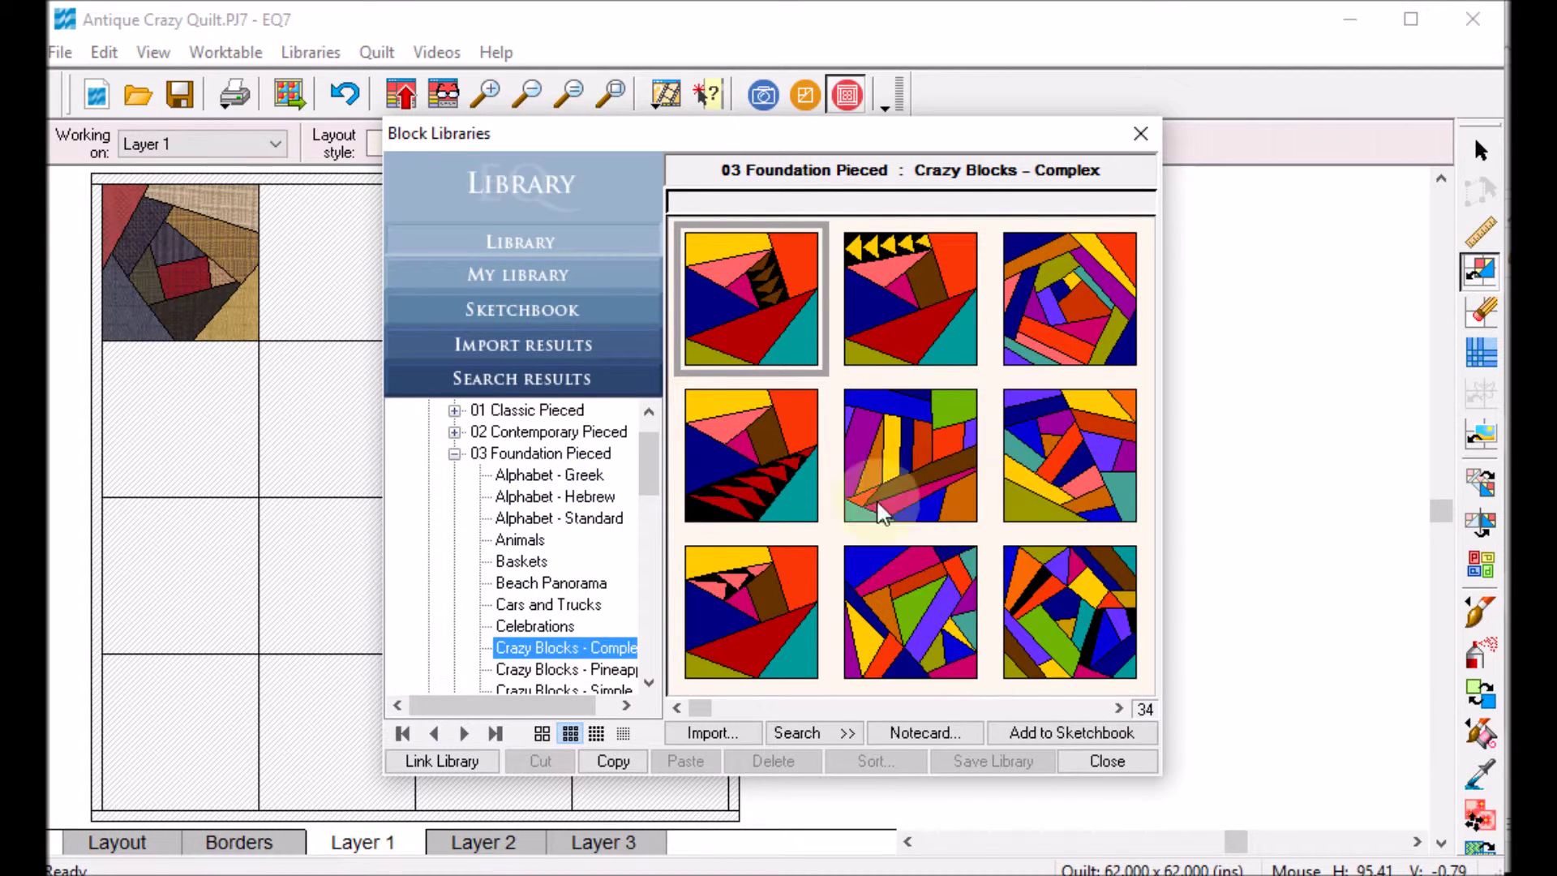
{"action": "left_click", "coordinate": [558, 671]}
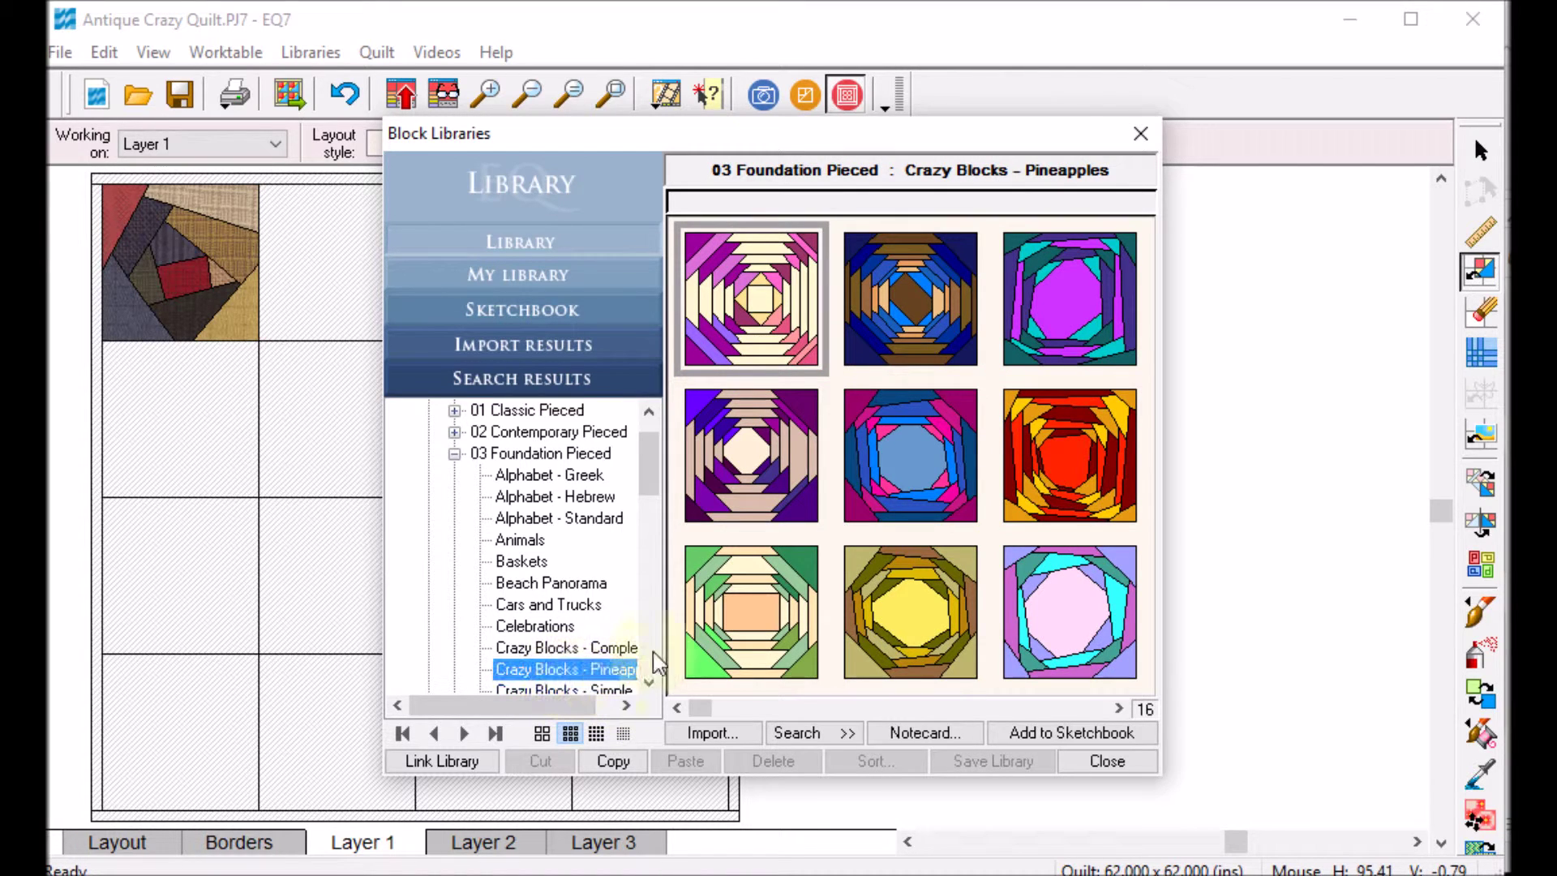
{"action": "left_click", "coordinate": [650, 685]}
{"action": "left_click", "coordinate": [650, 685]}
{"action": "left_click", "coordinate": [649, 685]}
{"action": "left_click", "coordinate": [568, 625]}
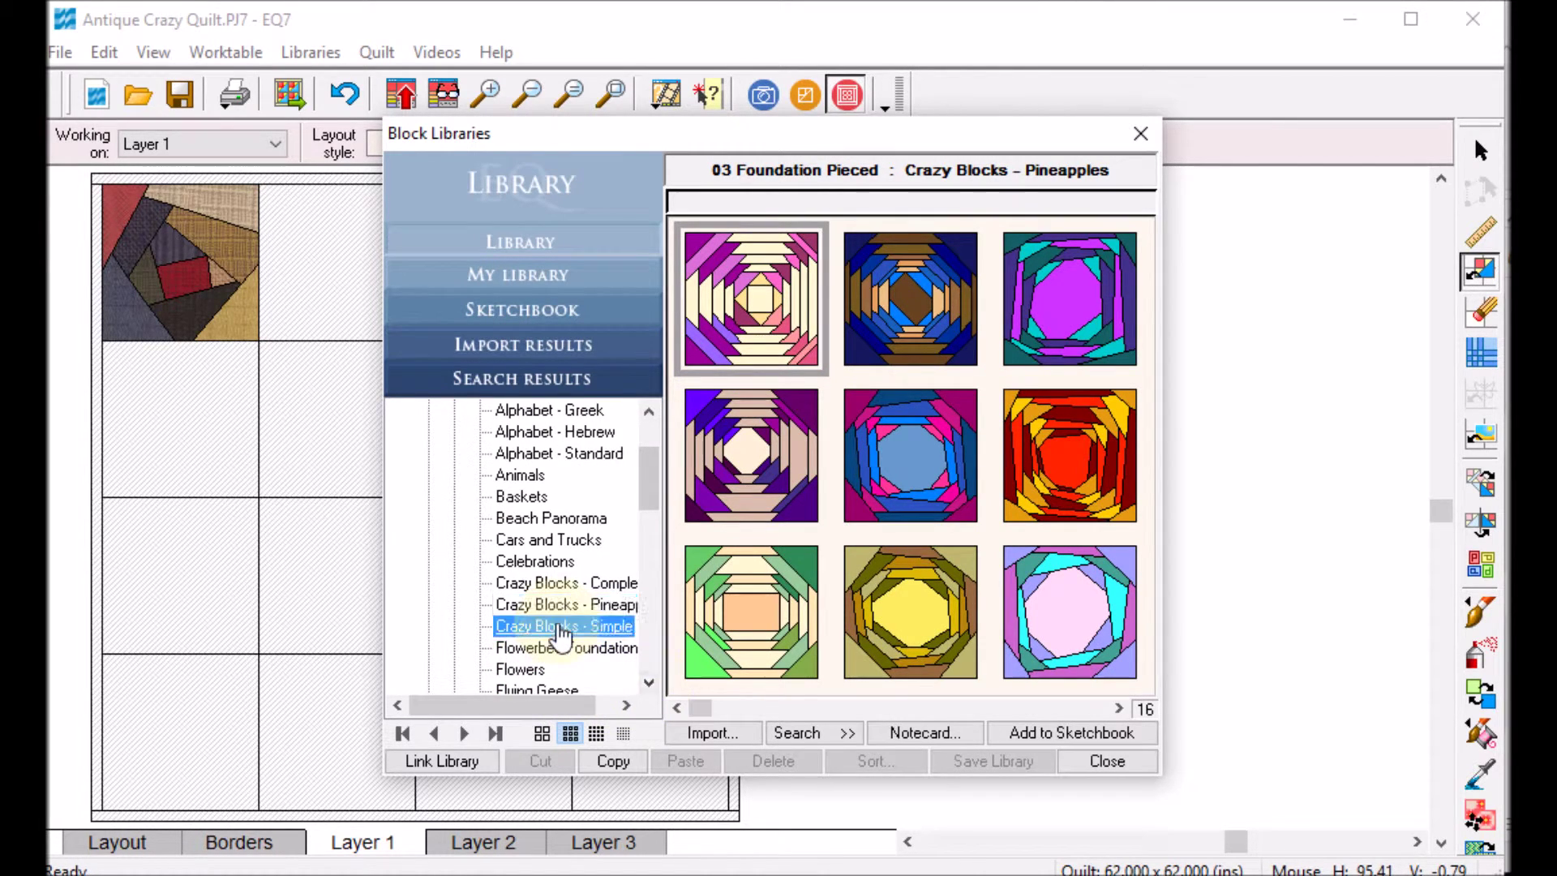
Select every Crazy Blocks - Simple block, add them to the Sketchbook, and close the library
{"action": "left_click", "coordinate": [752, 315]}
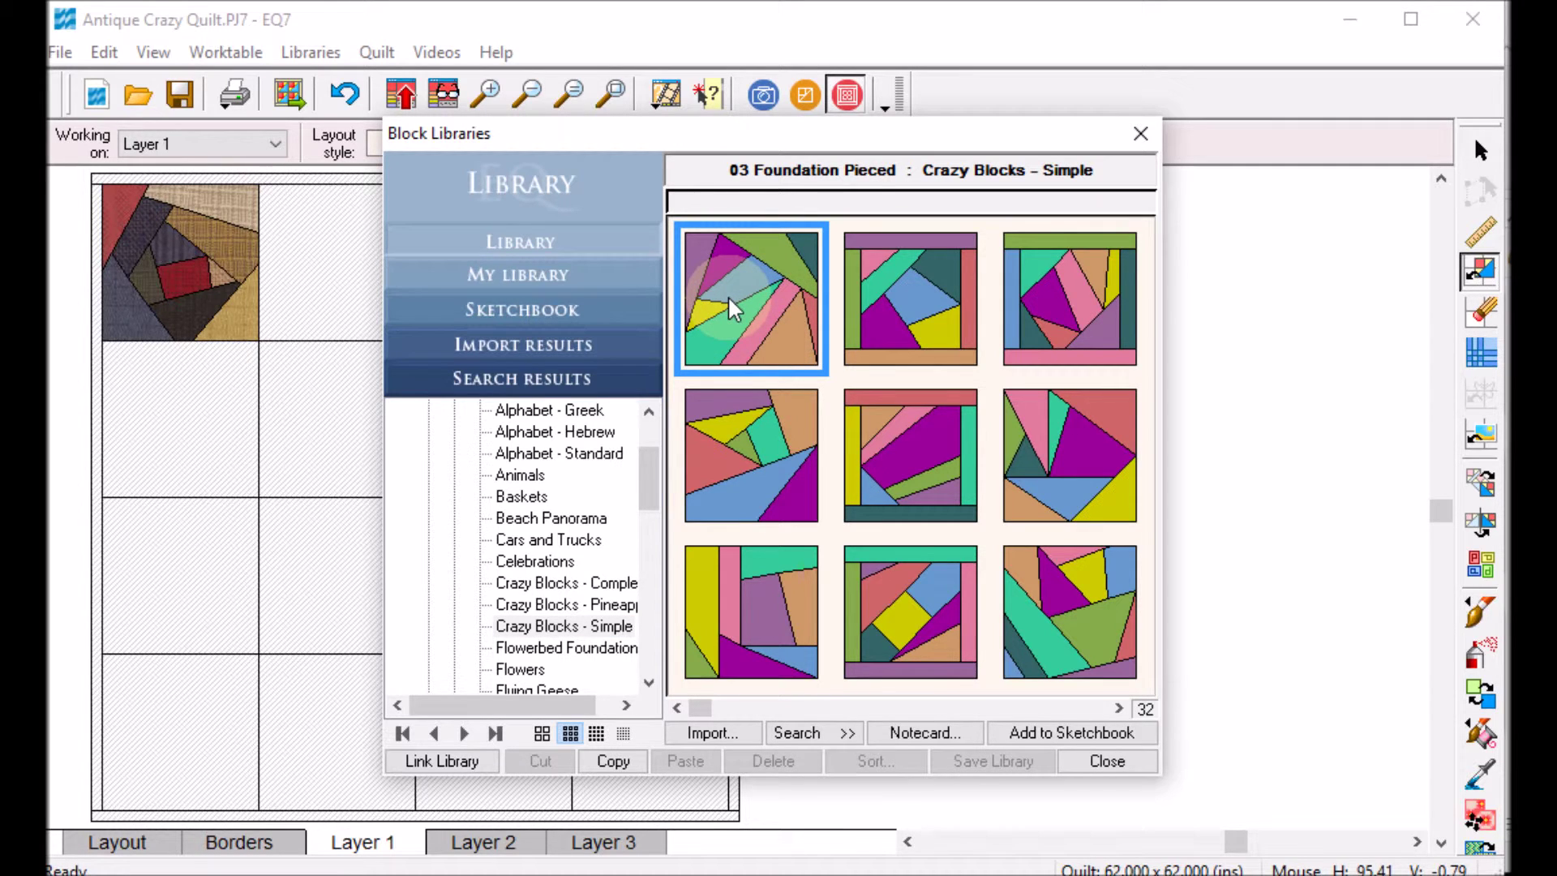
{"action": "key", "text": "shift+End"}
{"action": "left_click", "coordinate": [1083, 734]}
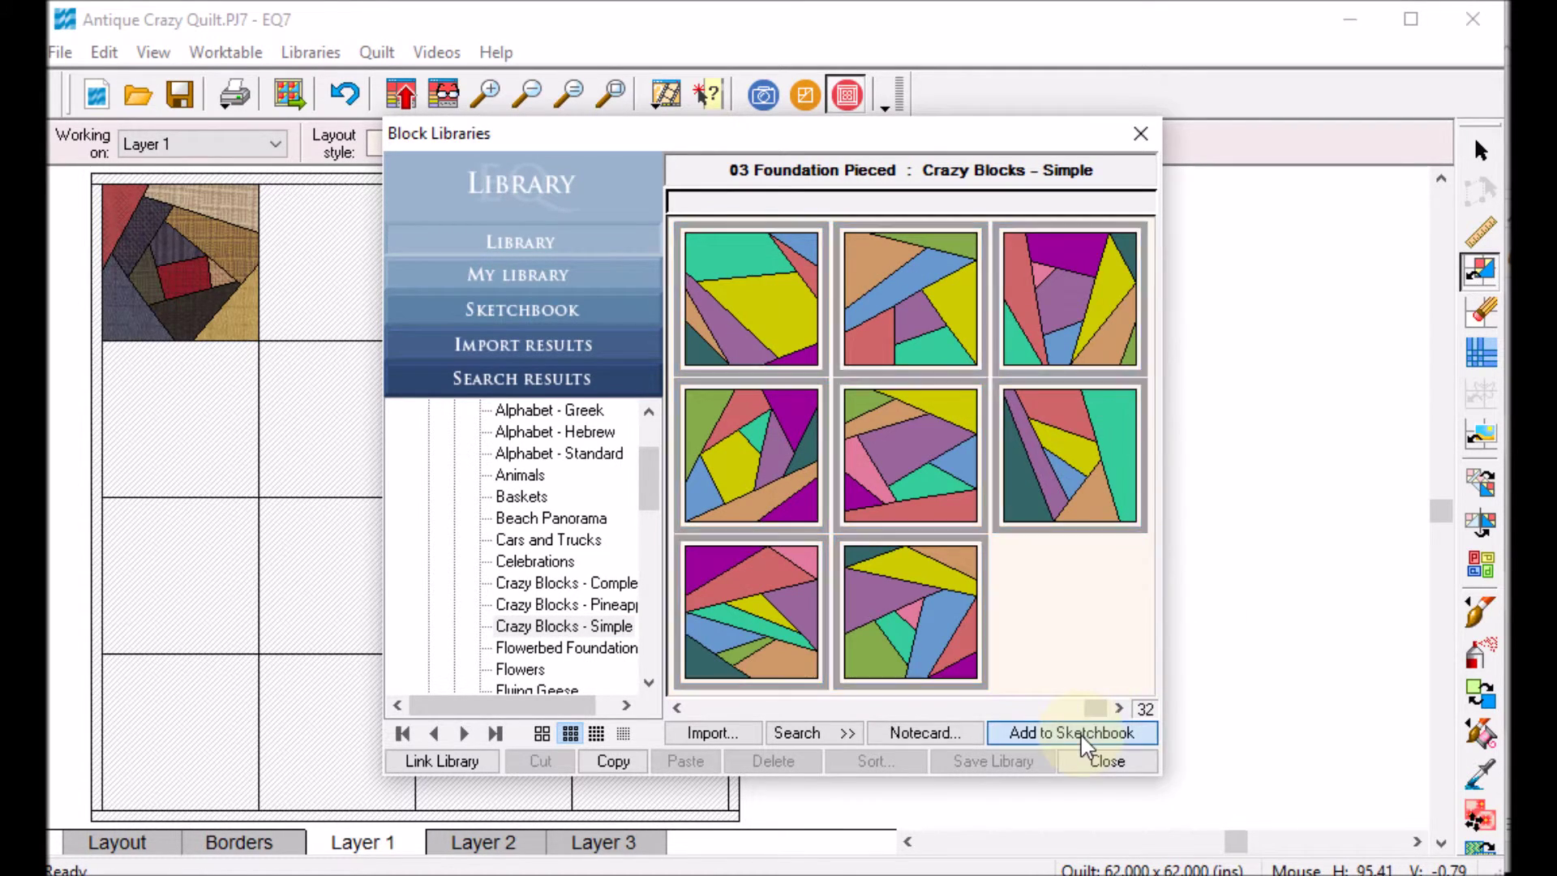
{"action": "left_click", "coordinate": [1124, 763]}
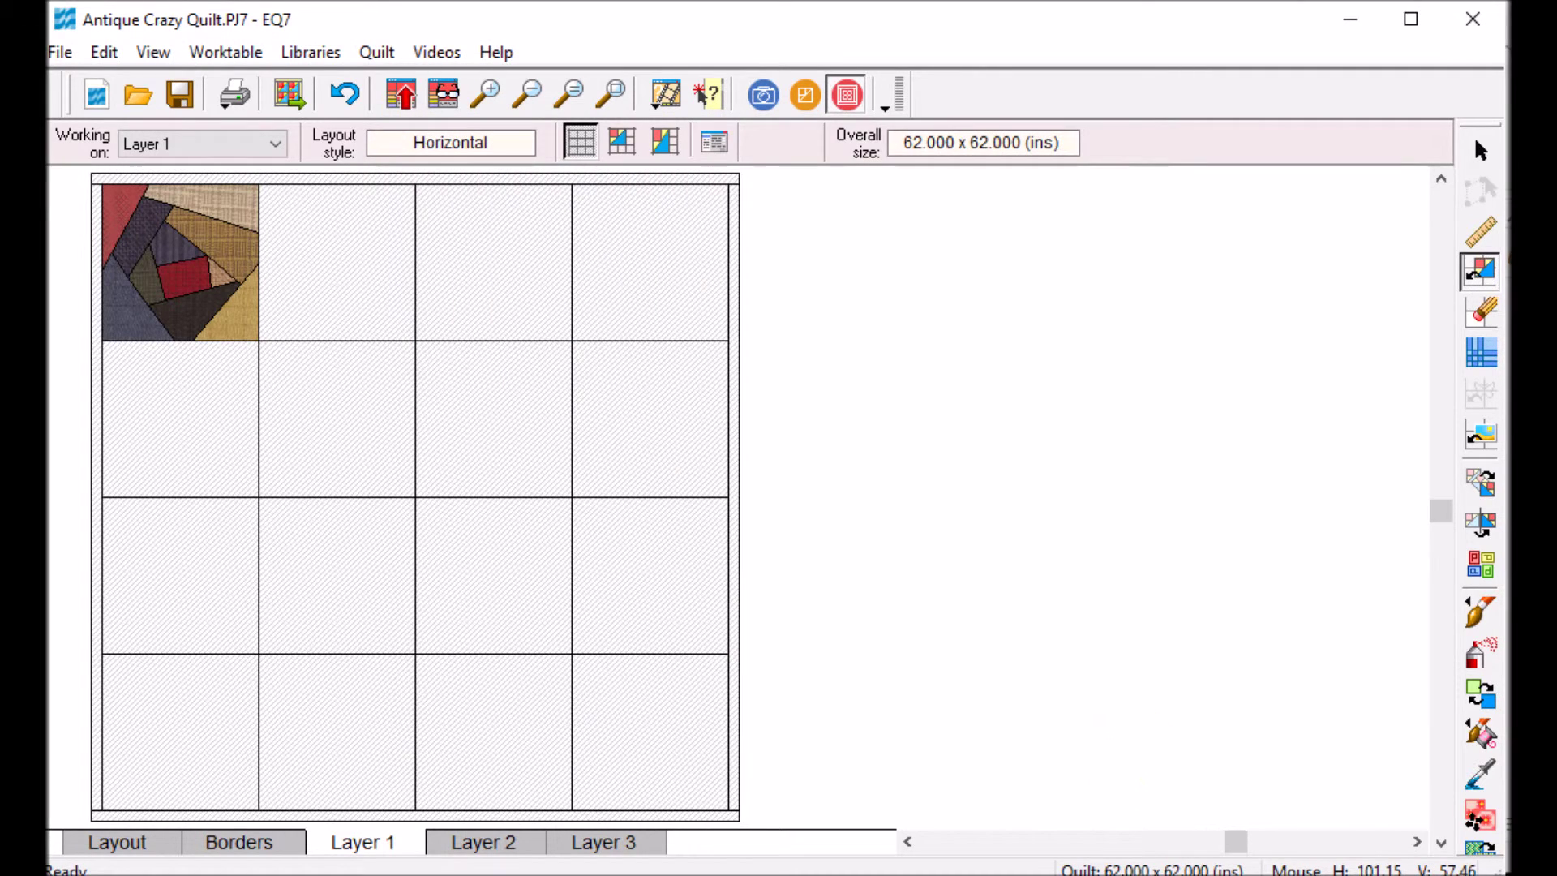
Set three different sketchbook crazy blocks into row 1, columns 2 to 4
{"action": "left_click", "coordinate": [1481, 273]}
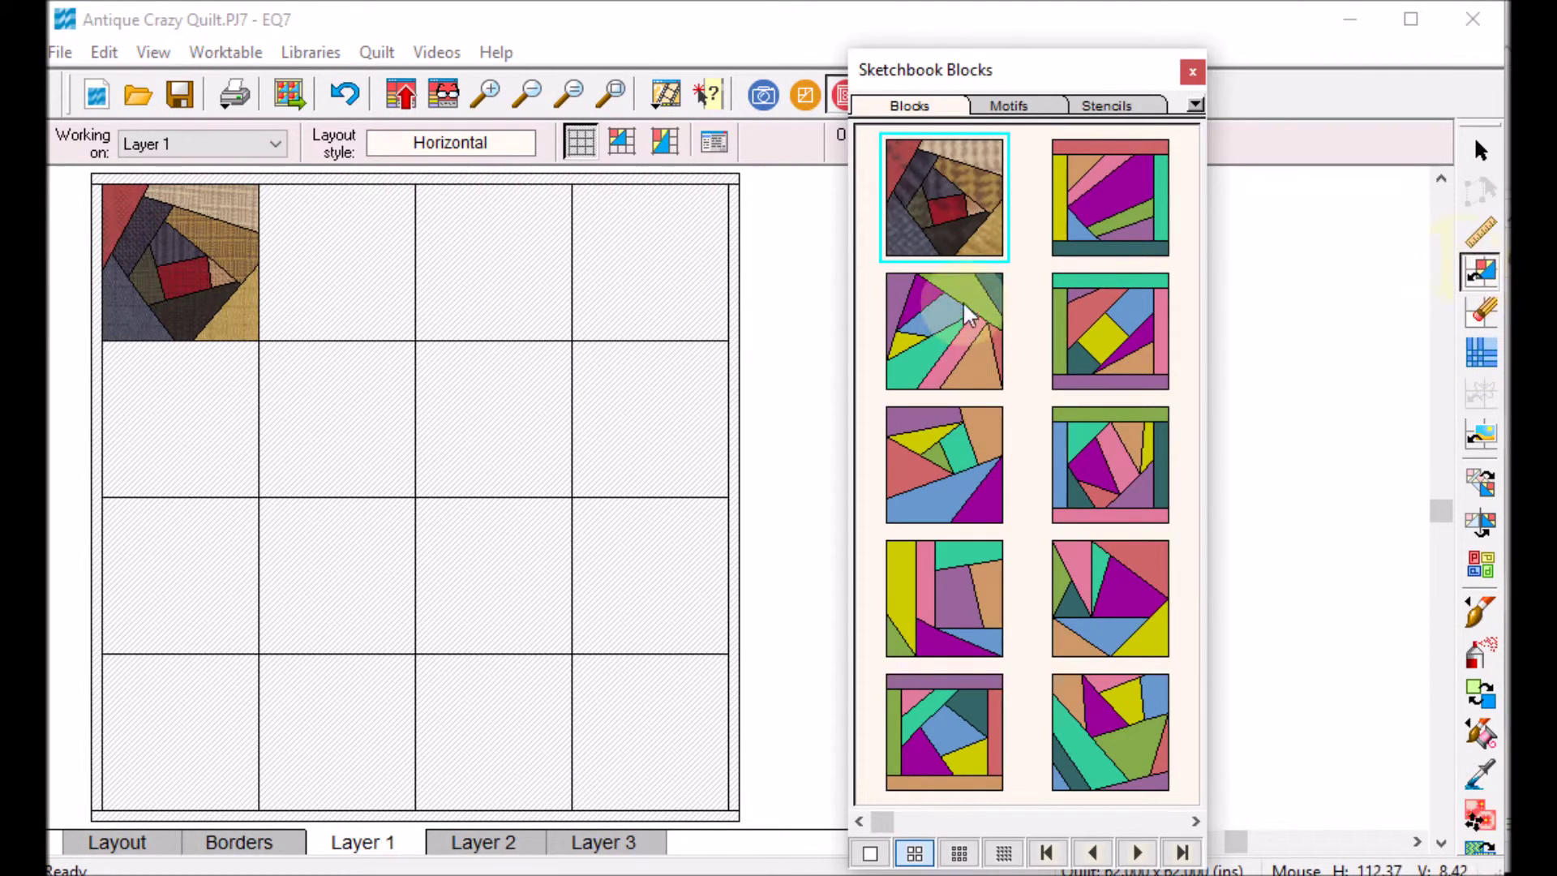
{"action": "left_click", "coordinate": [953, 320]}
{"action": "left_click", "coordinate": [350, 202]}
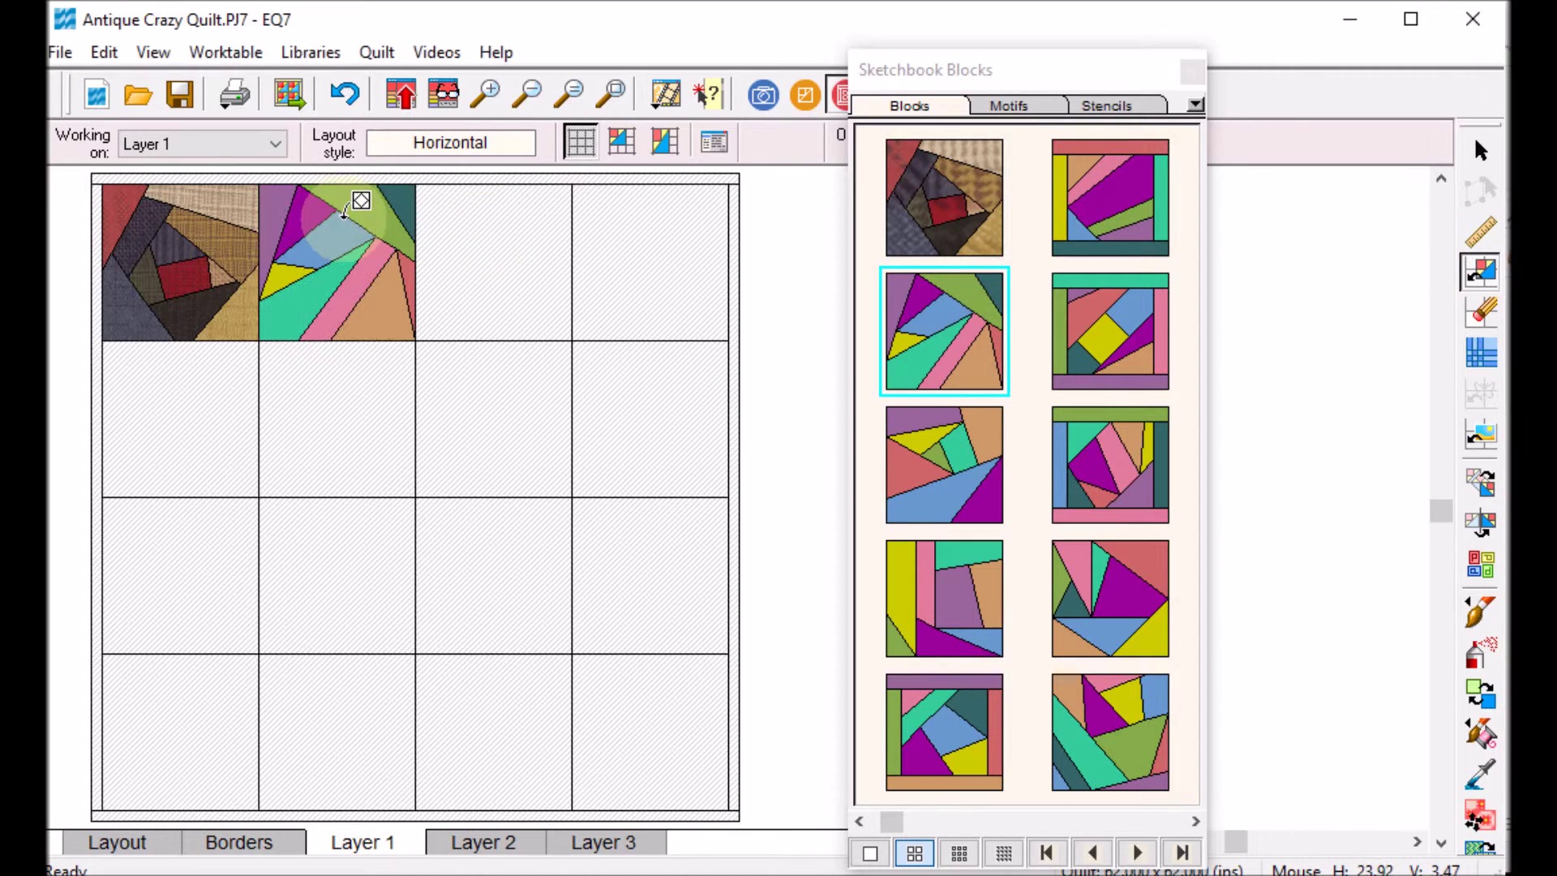
{"action": "left_click", "coordinate": [947, 506]}
{"action": "left_click", "coordinate": [490, 285]}
{"action": "left_click", "coordinate": [941, 608]}
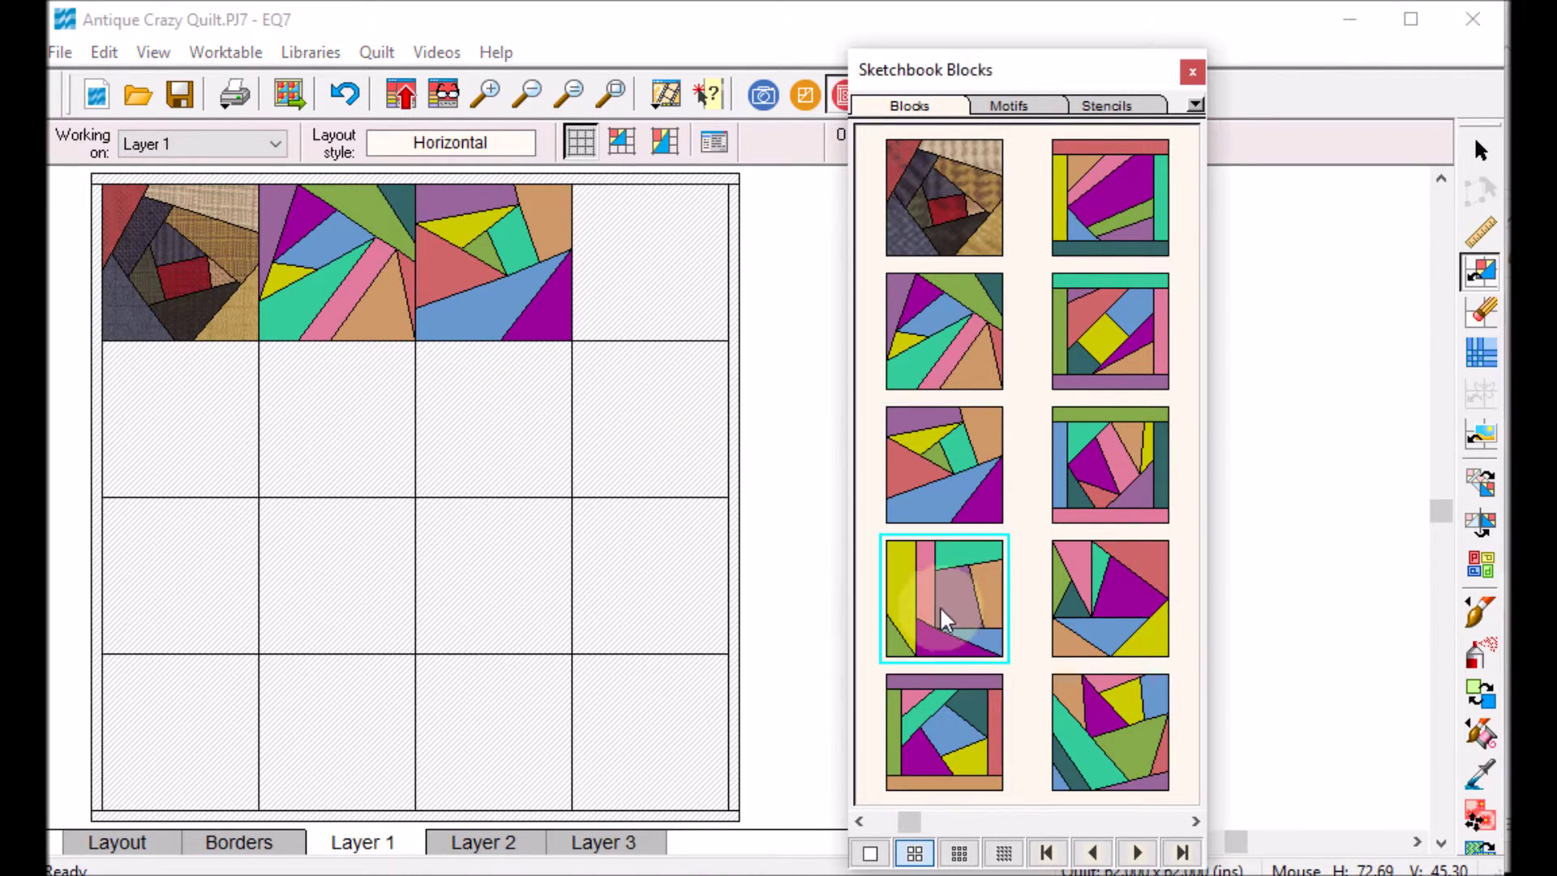
{"action": "left_click", "coordinate": [673, 347]}
Fill all four cells of row 2 with crazy-patch blocks
{"action": "left_click", "coordinate": [1110, 598]}
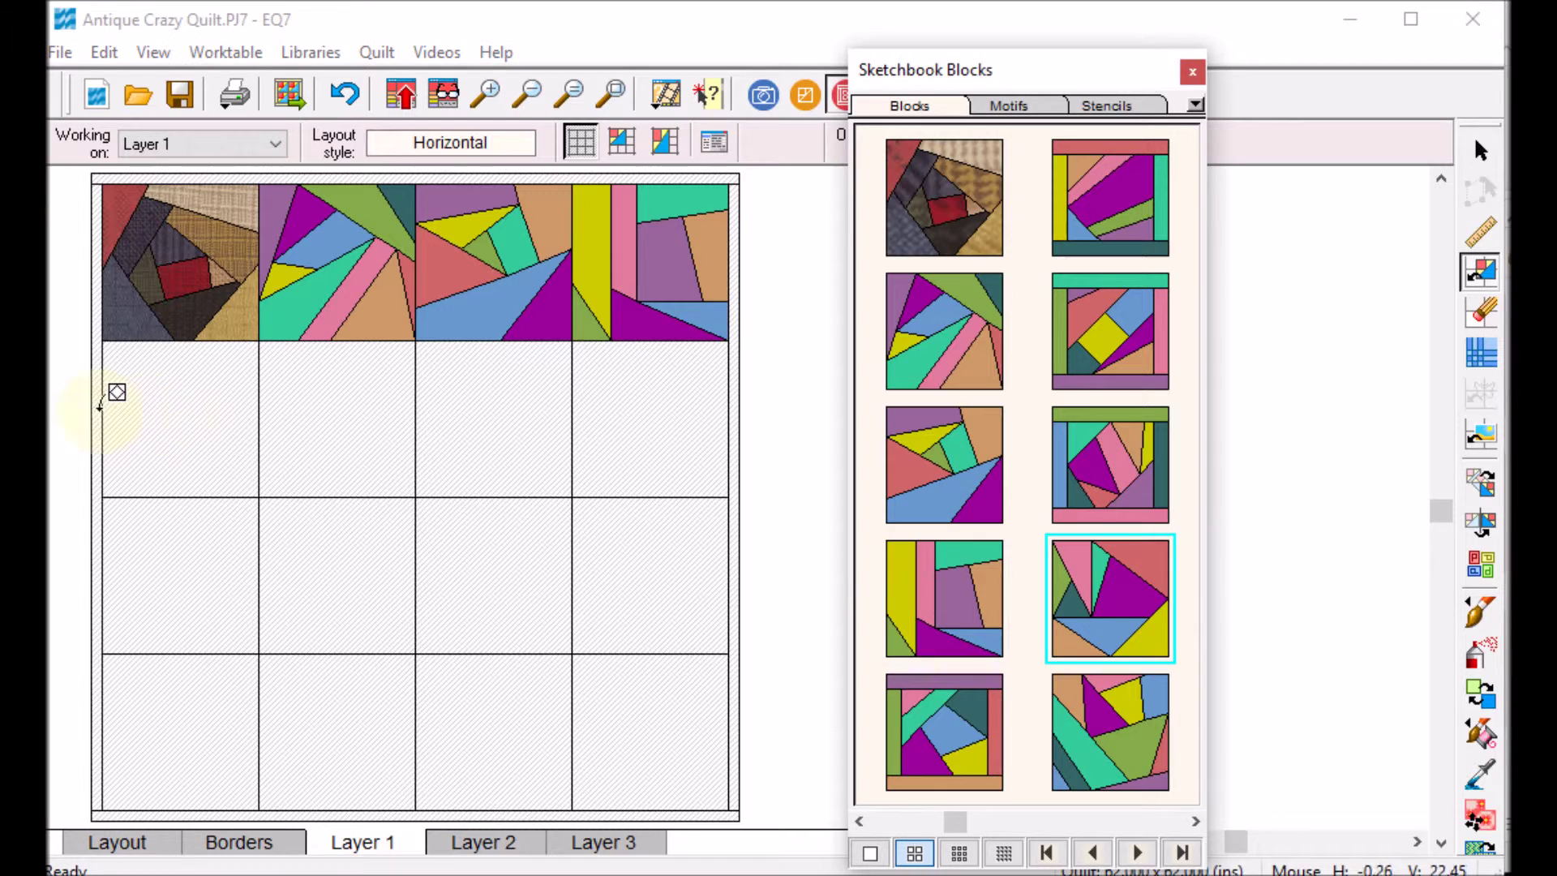
{"action": "left_click", "coordinate": [180, 418]}
{"action": "left_click", "coordinate": [1088, 748]}
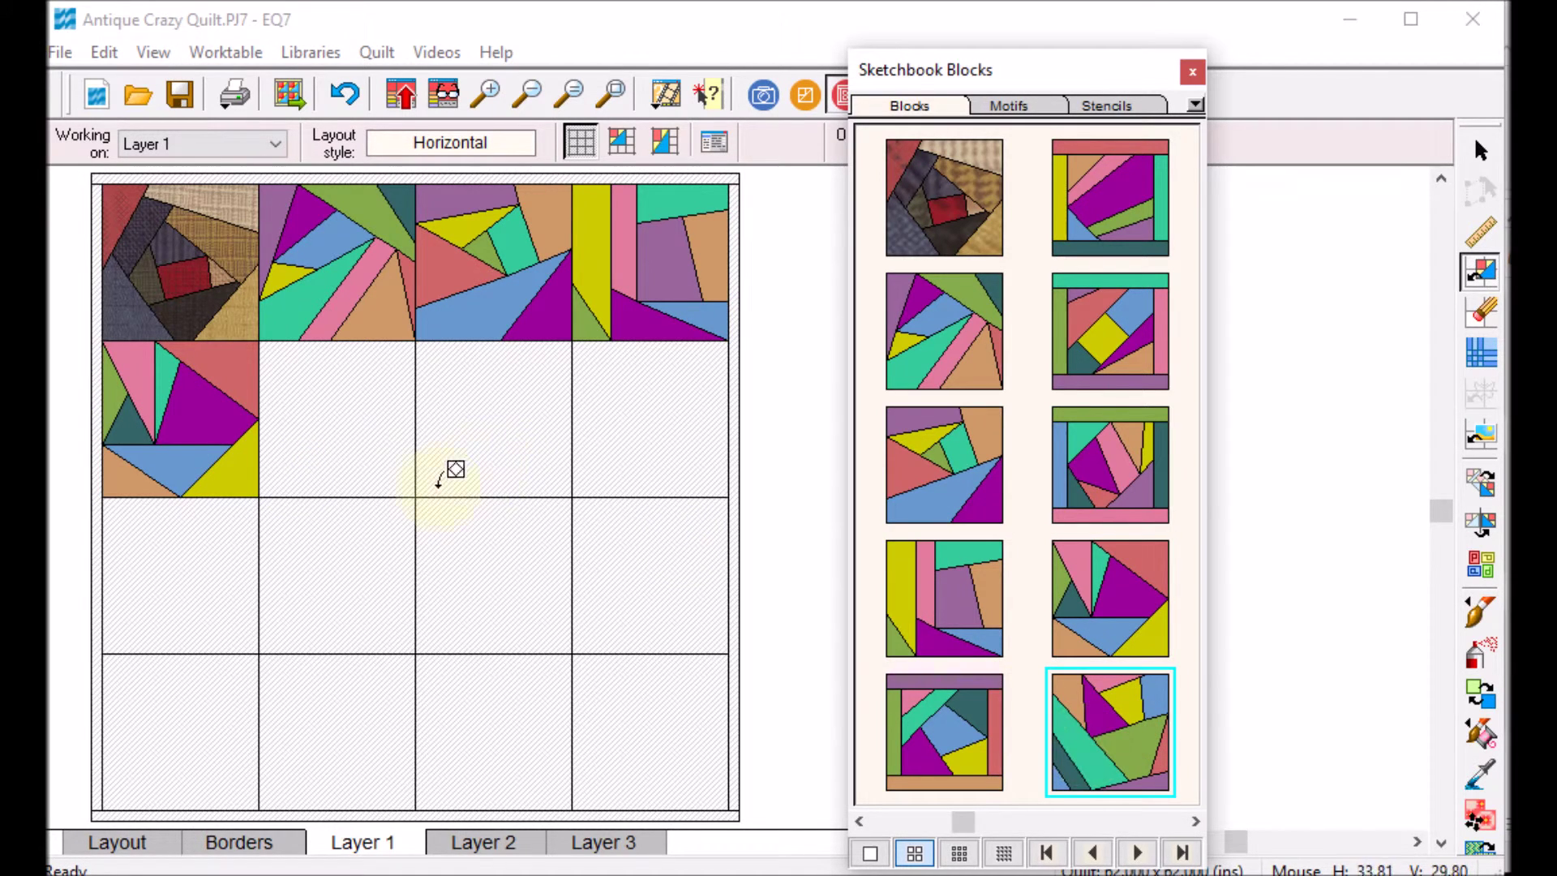
{"action": "left_click", "coordinate": [363, 438]}
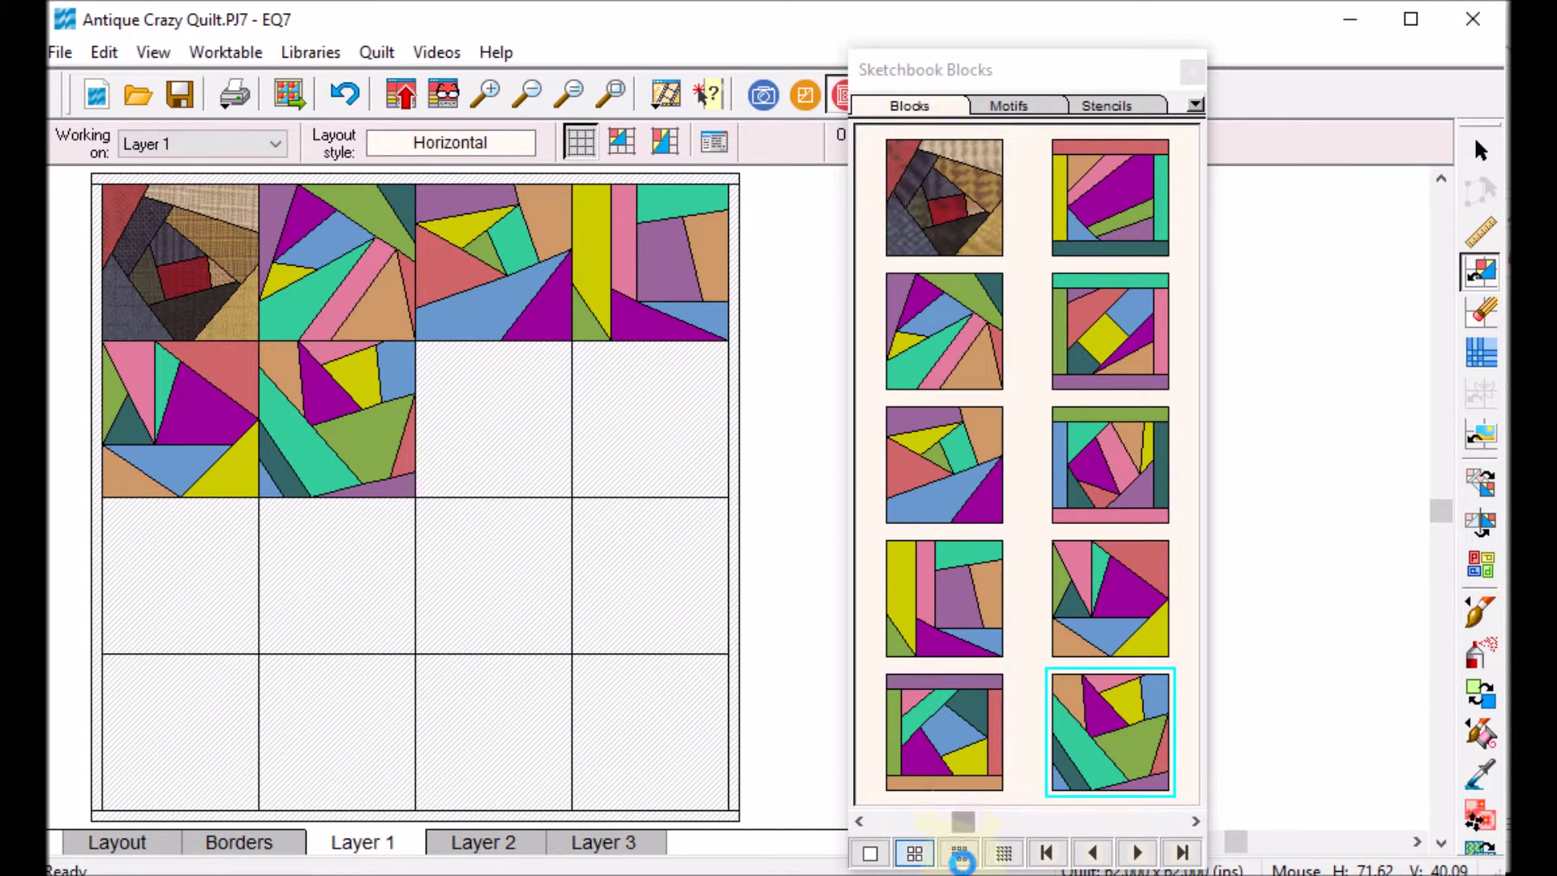
{"action": "left_click", "coordinate": [1004, 854]}
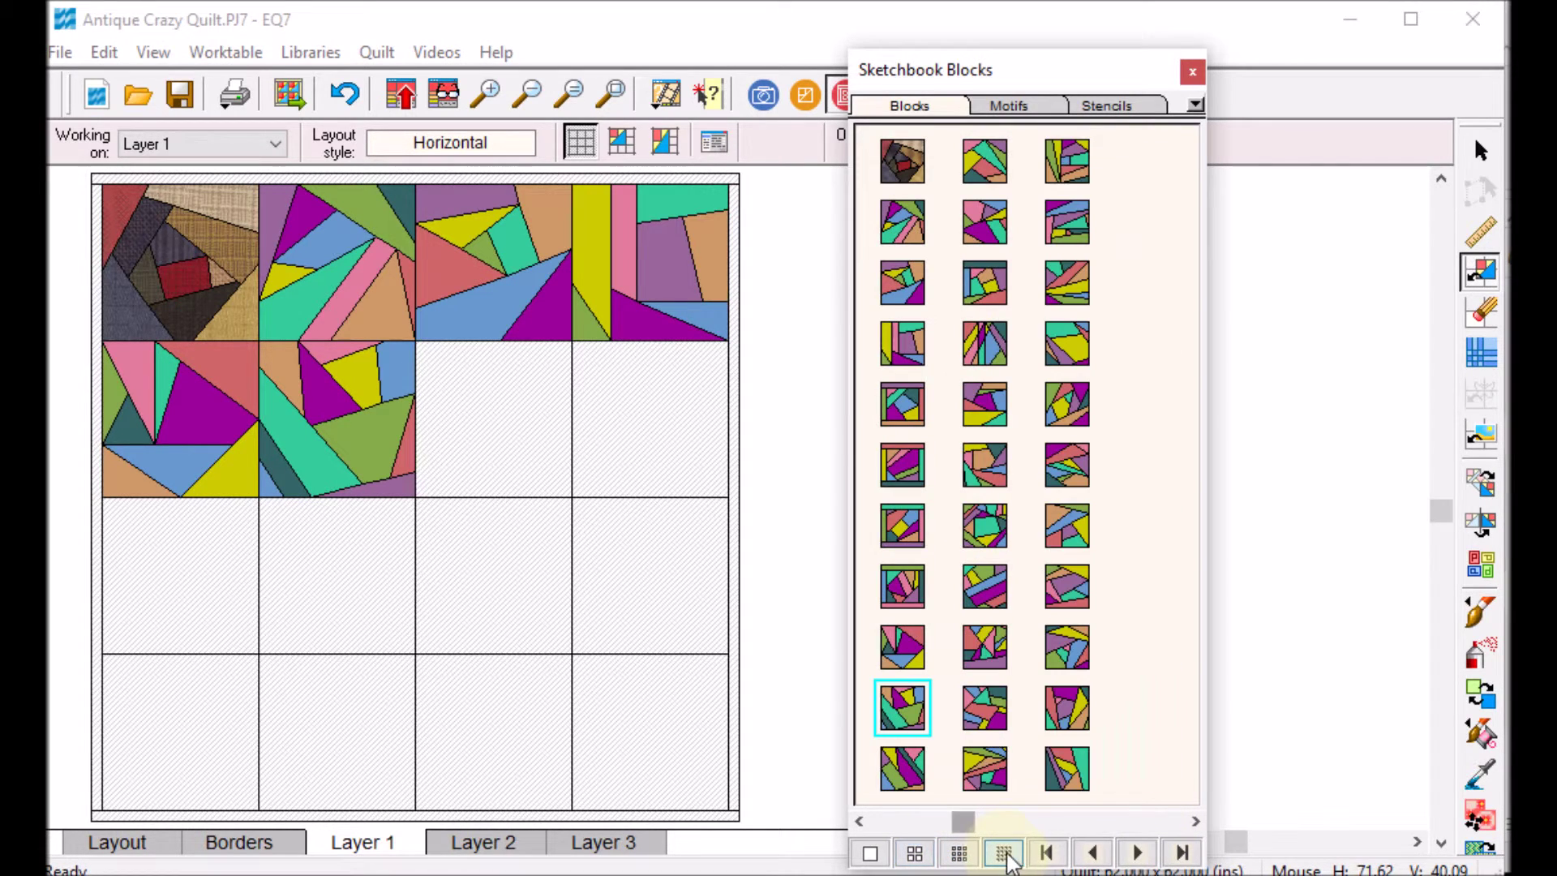
{"action": "left_click", "coordinate": [1085, 780]}
{"action": "left_click", "coordinate": [545, 455]}
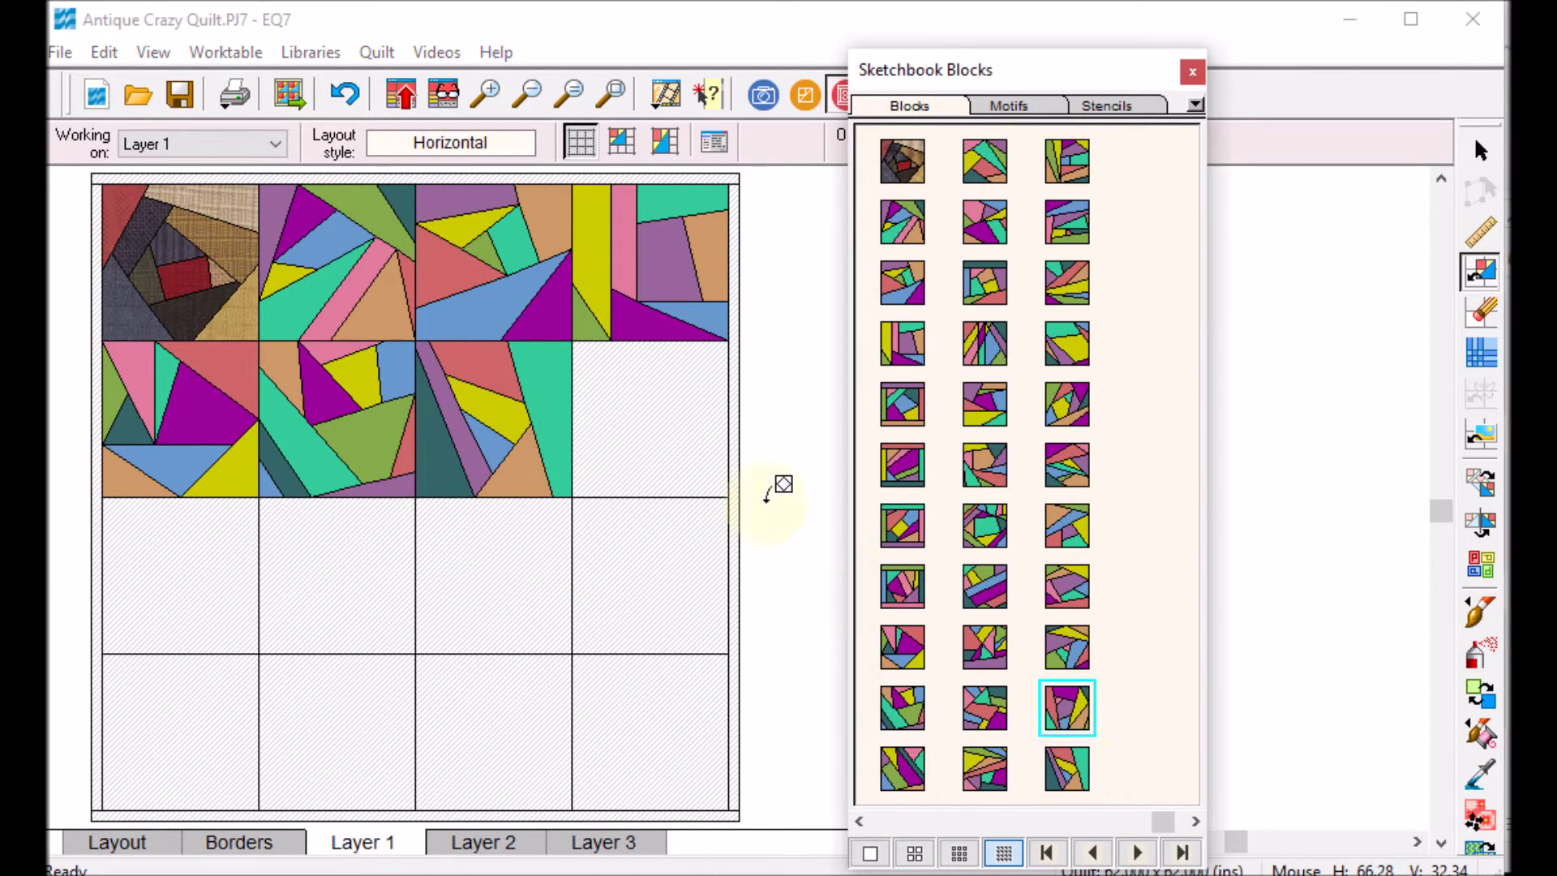
{"action": "left_click", "coordinate": [679, 442]}
Fill all four cells of row 3 with different crazy-patch blocks
{"action": "left_click", "coordinate": [1072, 649]}
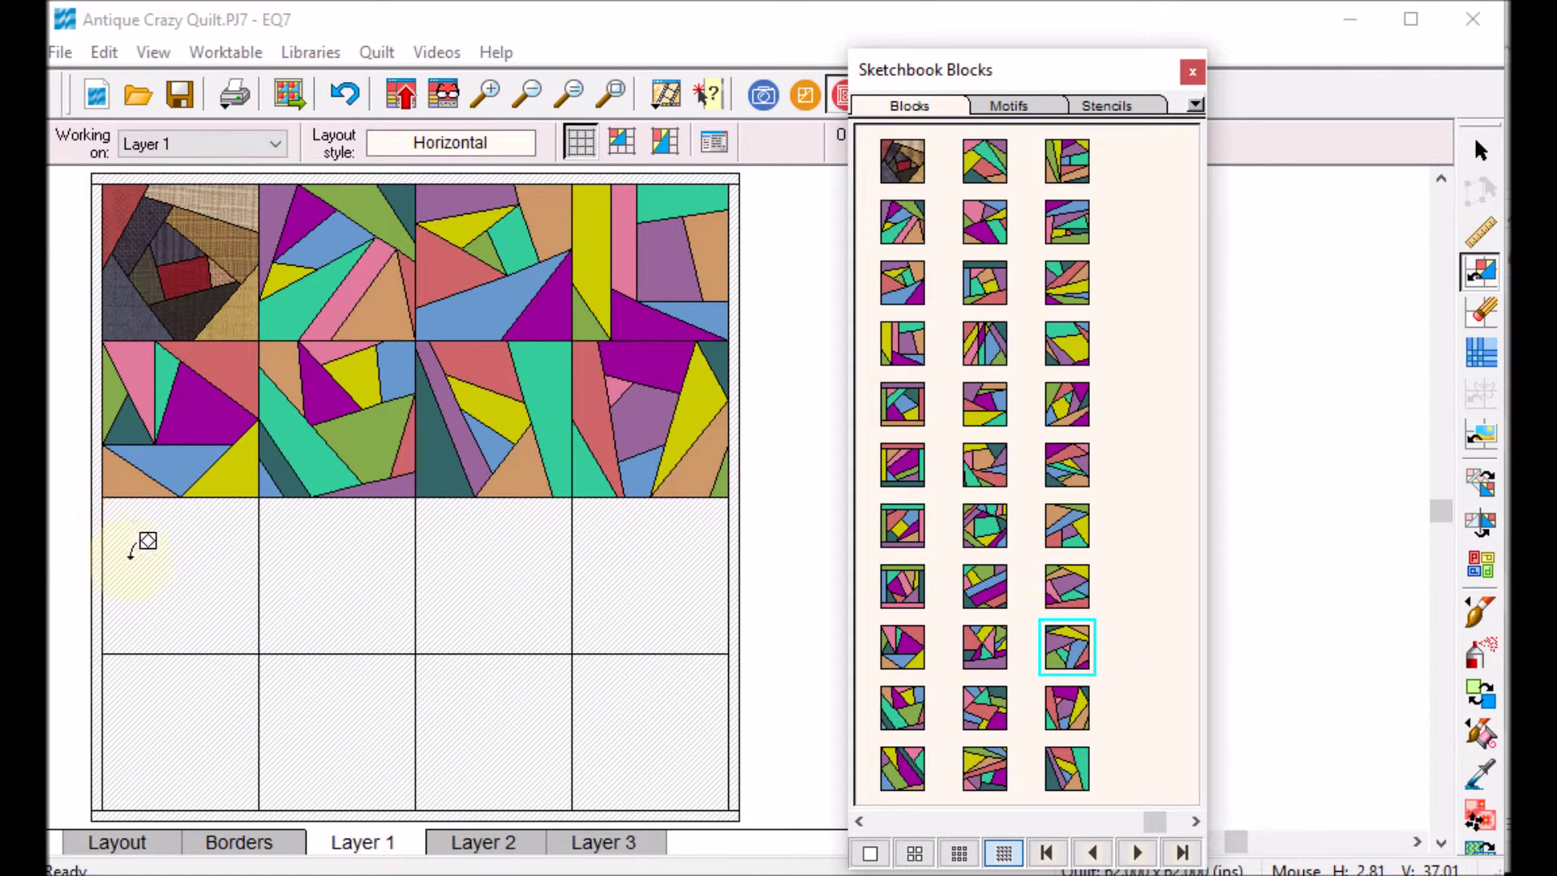
{"action": "left_click", "coordinate": [144, 545]}
{"action": "left_click", "coordinate": [1065, 529]}
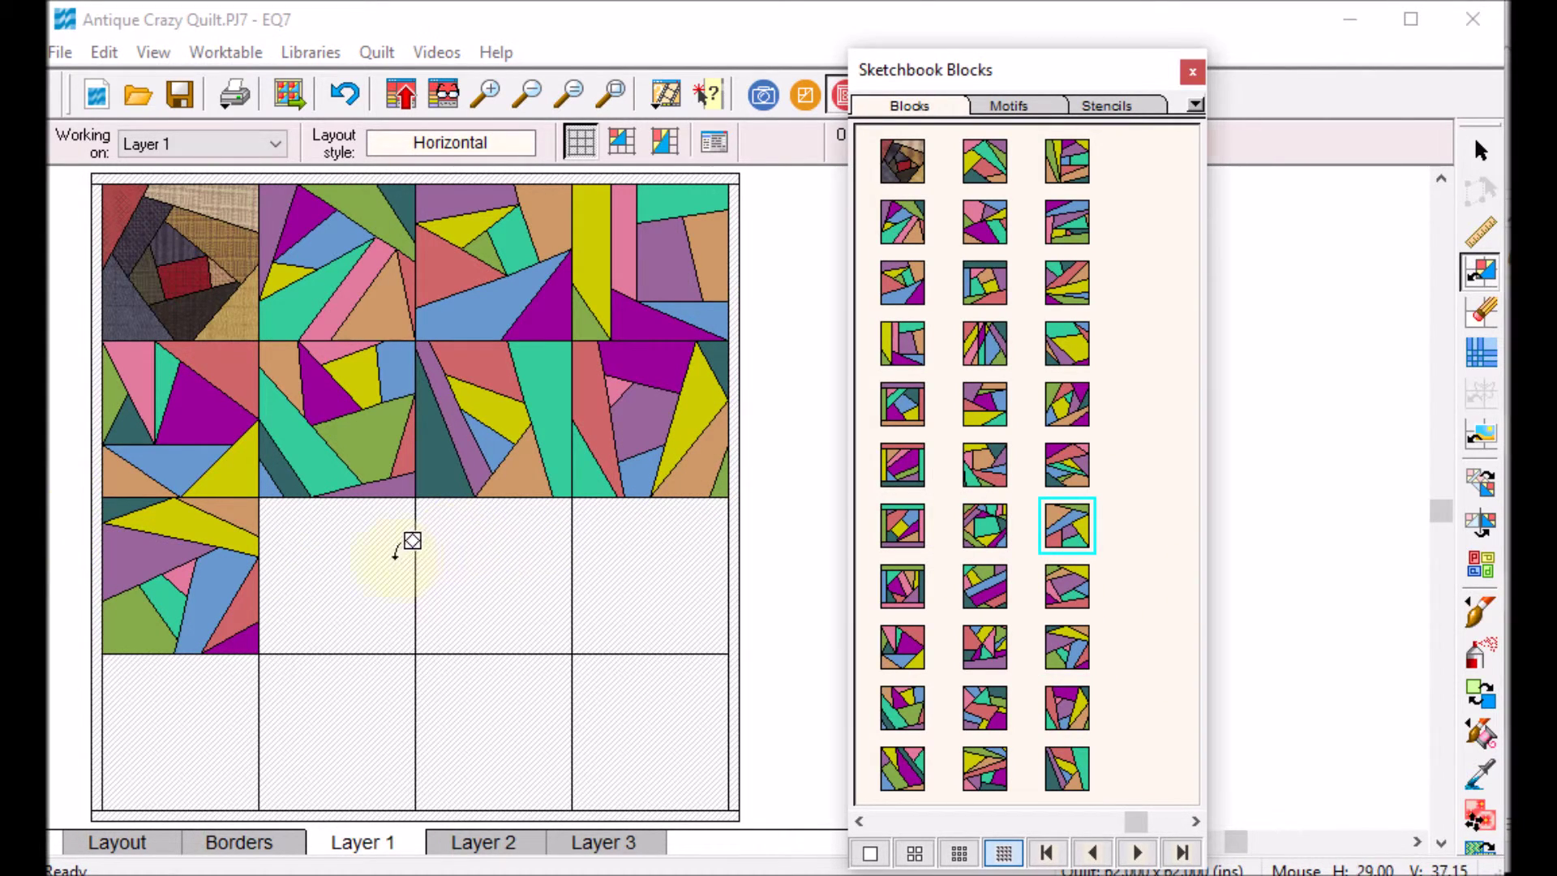
{"action": "left_click", "coordinate": [395, 557]}
{"action": "left_click", "coordinate": [1067, 404]}
{"action": "left_click", "coordinate": [555, 533]}
{"action": "left_click", "coordinate": [1067, 343]}
{"action": "left_click", "coordinate": [619, 546]}
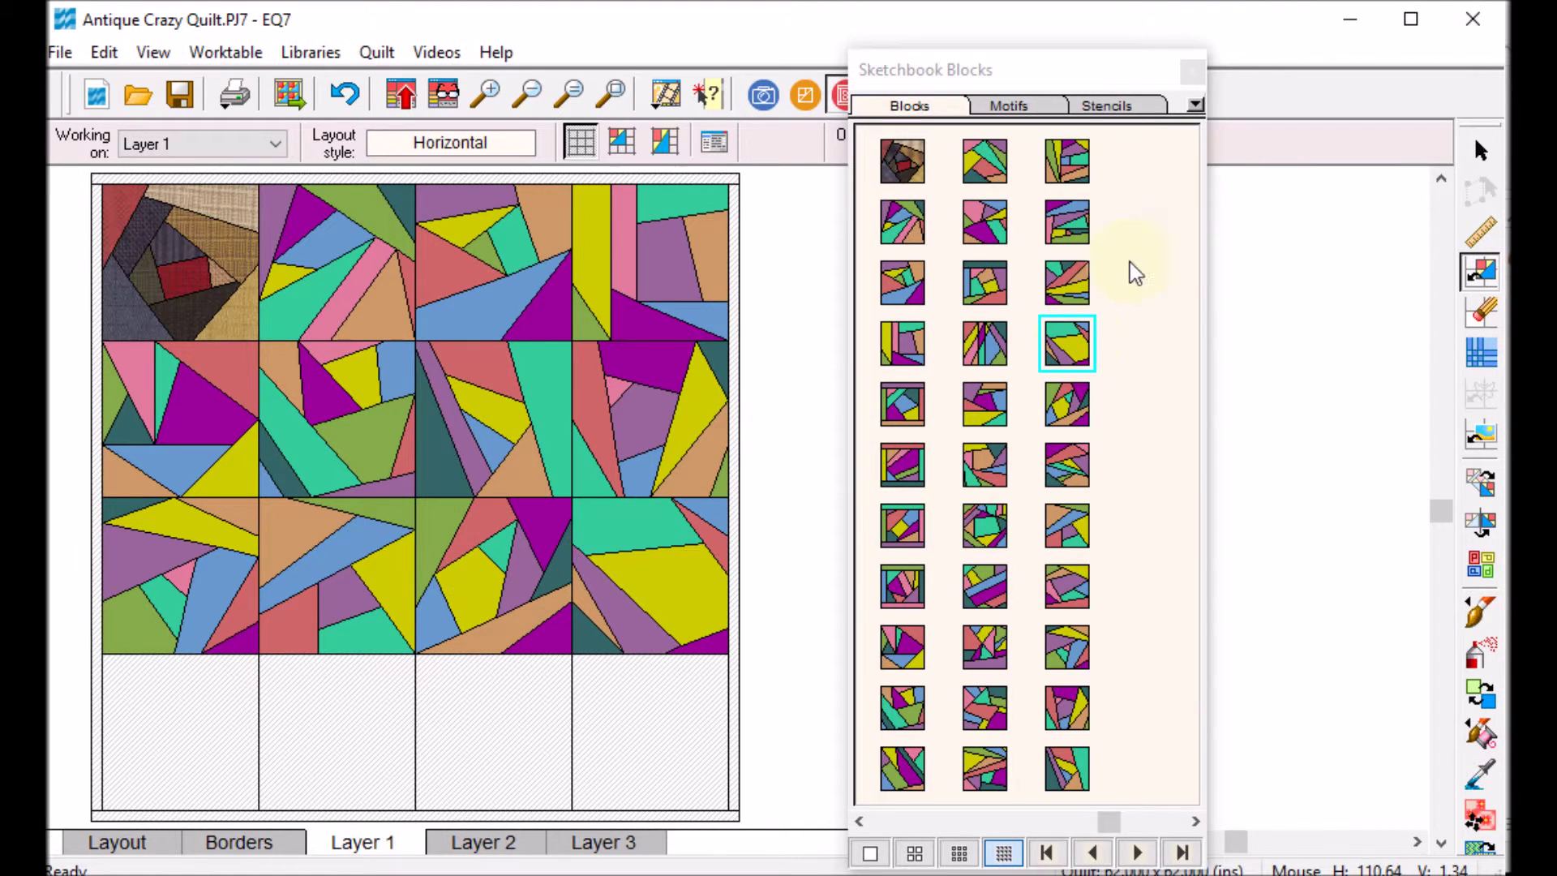
Fill the four cells of row 4, completing all 16 blocks
{"action": "left_click", "coordinate": [208, 706]}
{"action": "left_click", "coordinate": [1083, 229]}
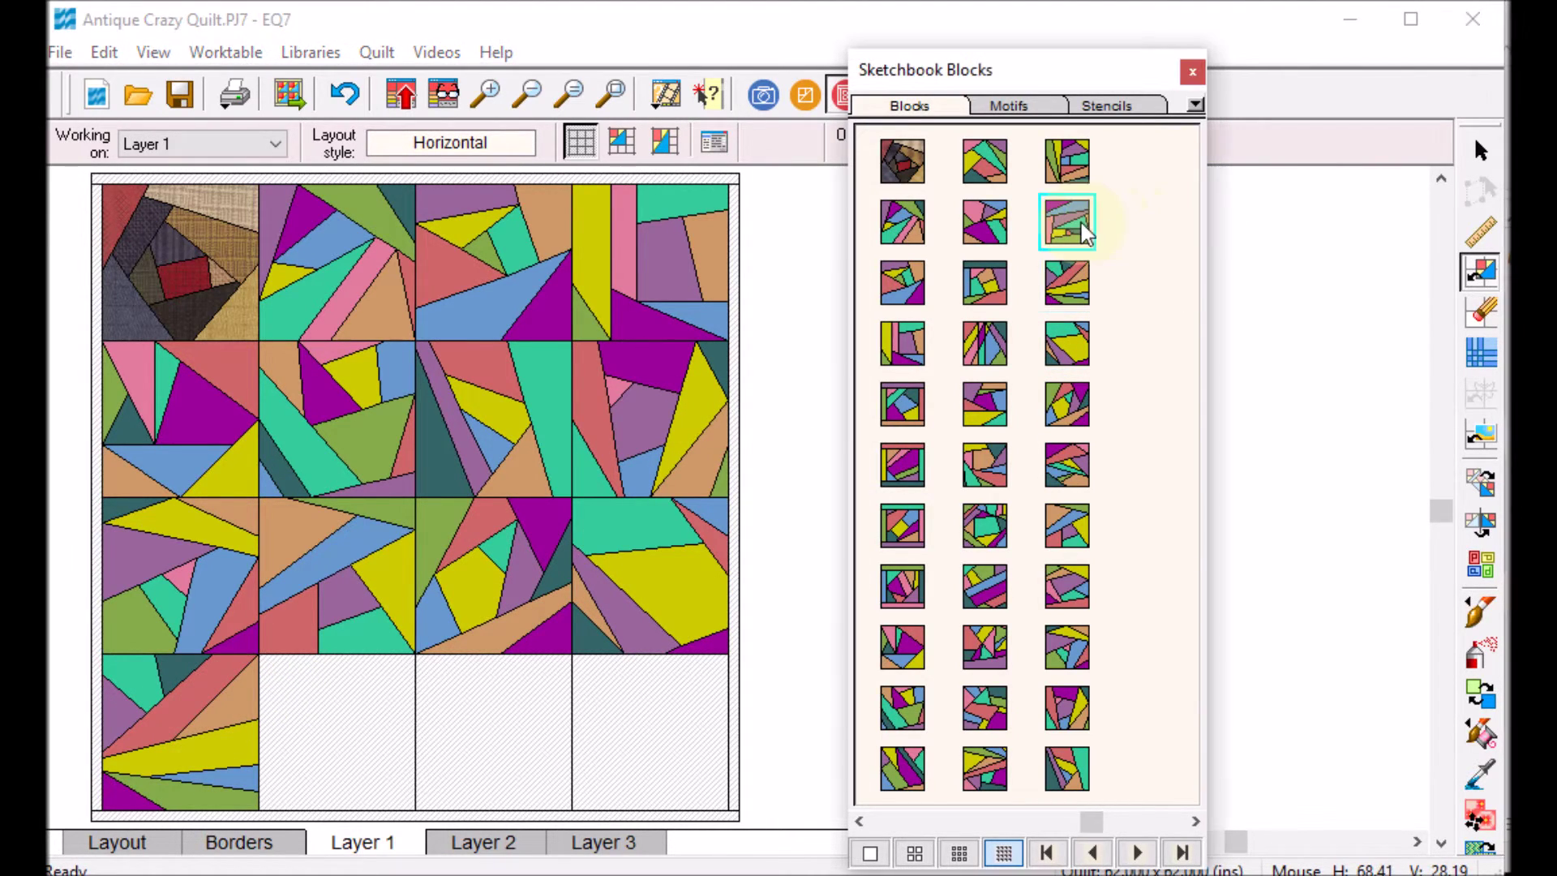
{"action": "left_click", "coordinate": [406, 689]}
{"action": "left_click", "coordinate": [1067, 161]}
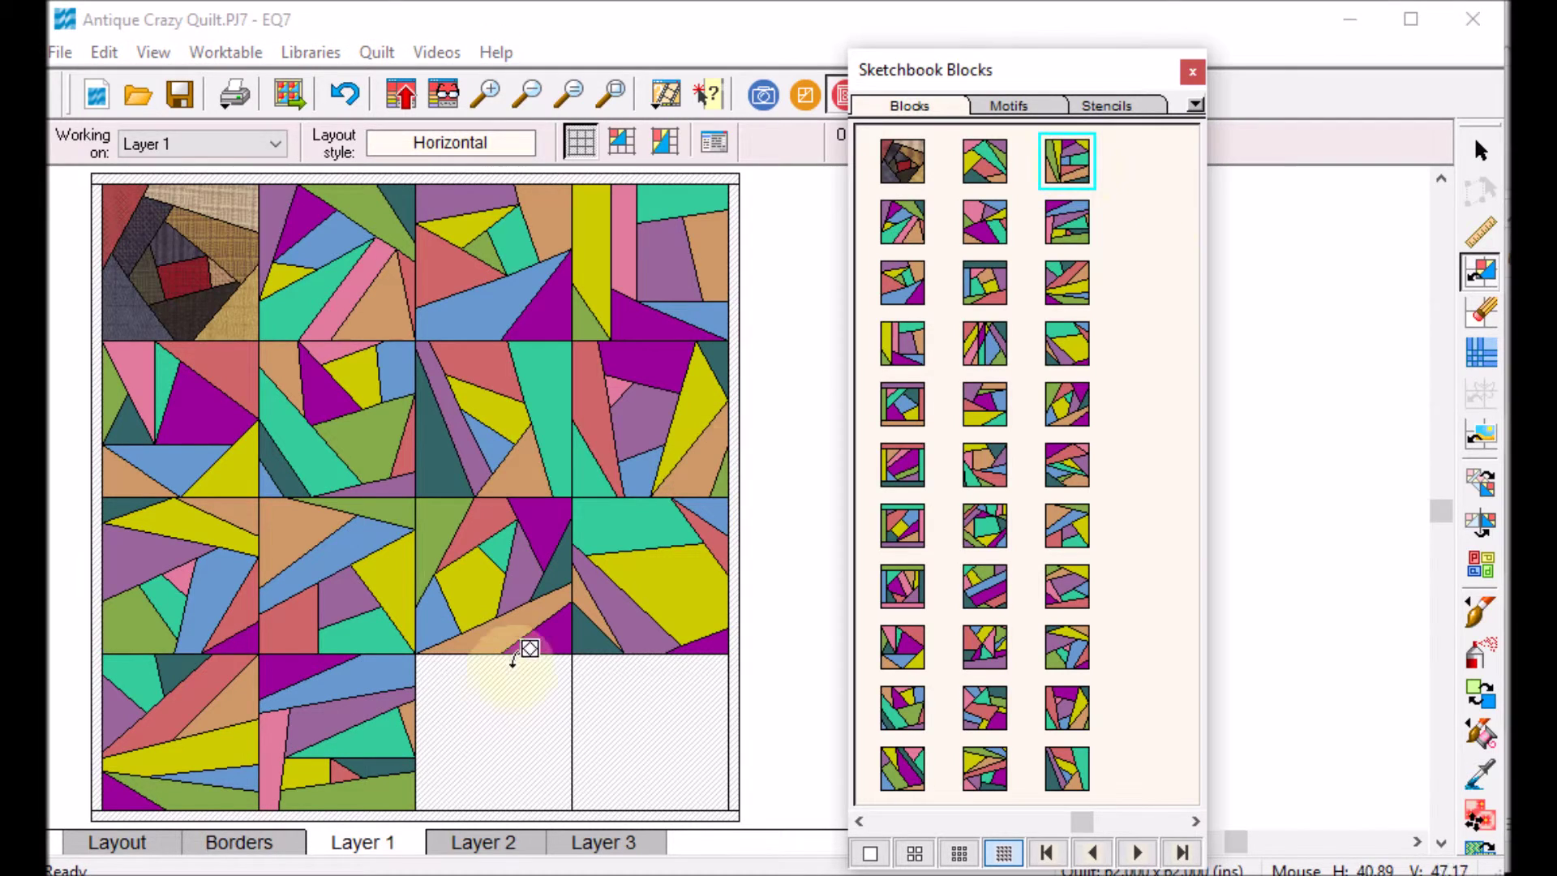
{"action": "left_click", "coordinate": [503, 681]}
{"action": "left_click", "coordinate": [984, 768]}
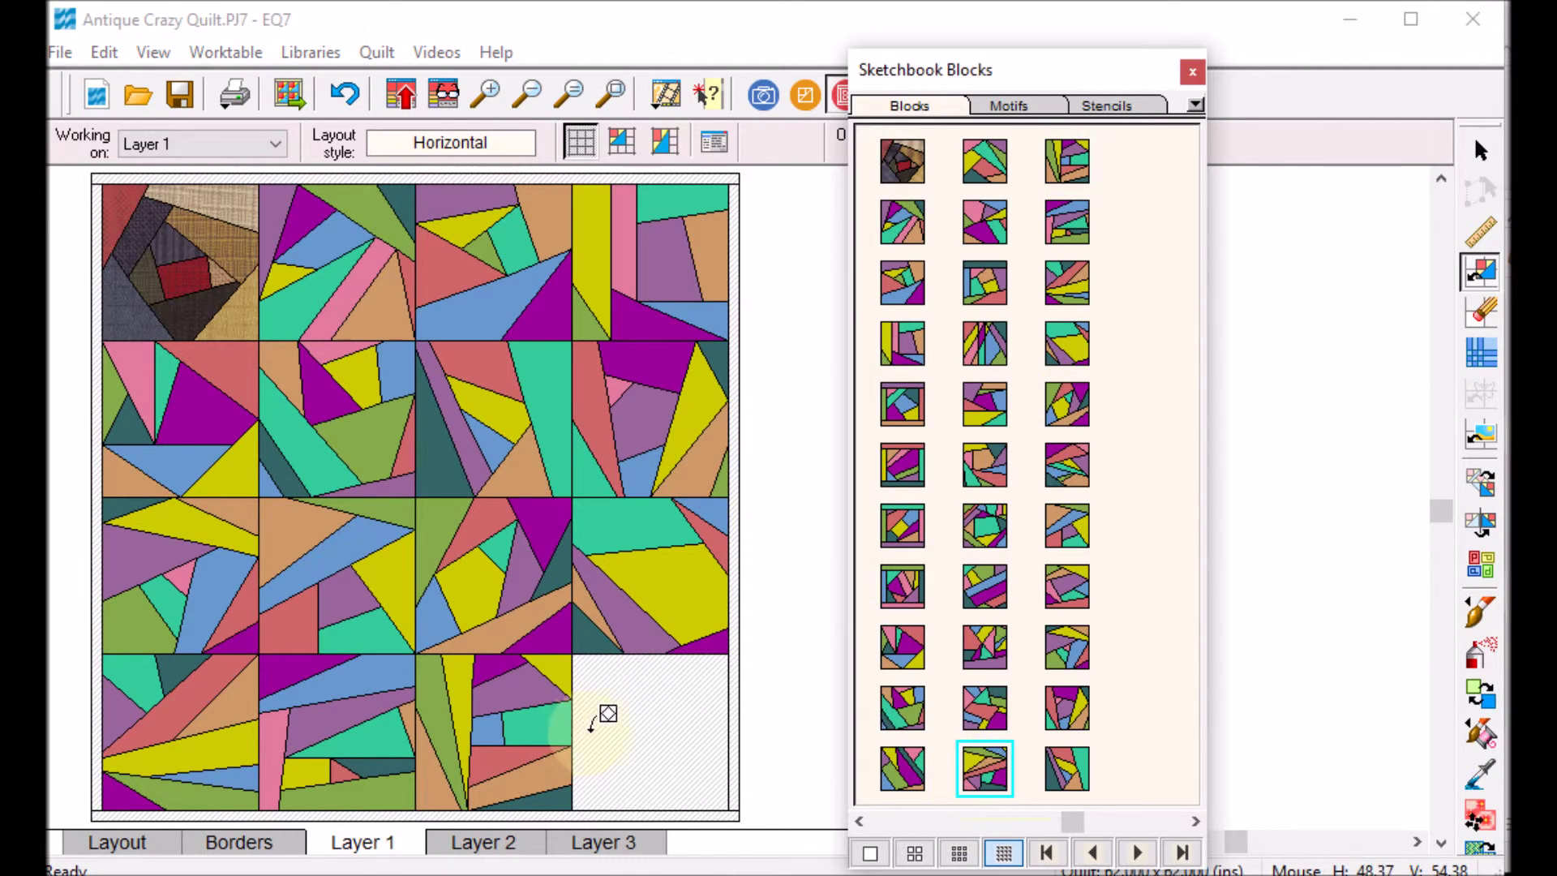
{"action": "left_click", "coordinate": [604, 715]}
{"action": "scroll", "coordinate": [1457, 739], "scroll_direction": "down", "scroll_amount": 1}
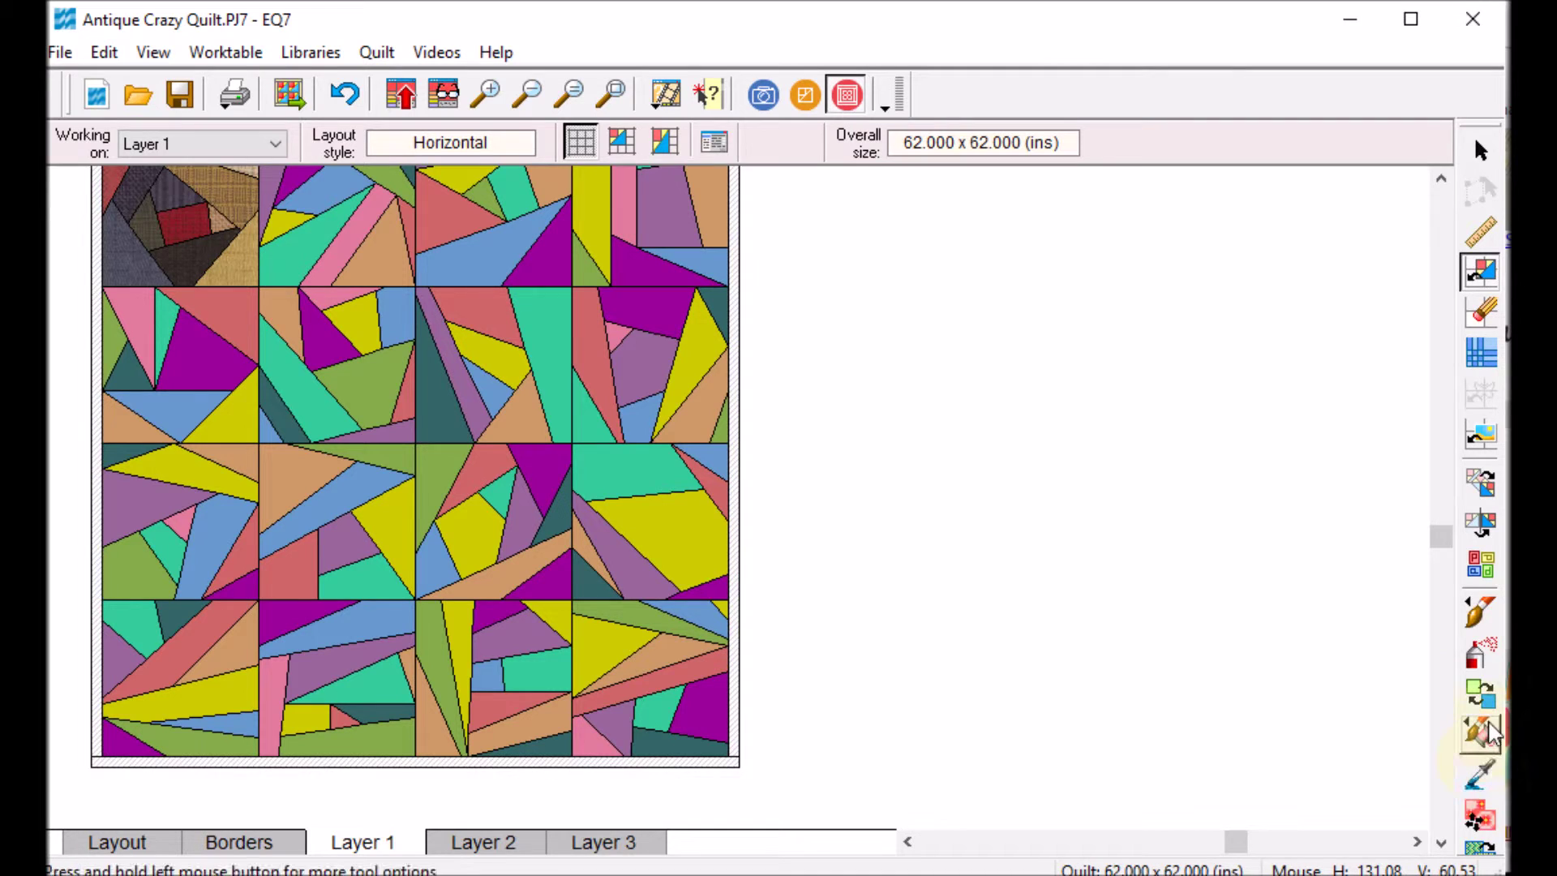
Swap all dark teal patches to orange-brown wool and all purple patches to dark red
{"action": "left_click", "coordinate": [1481, 694]}
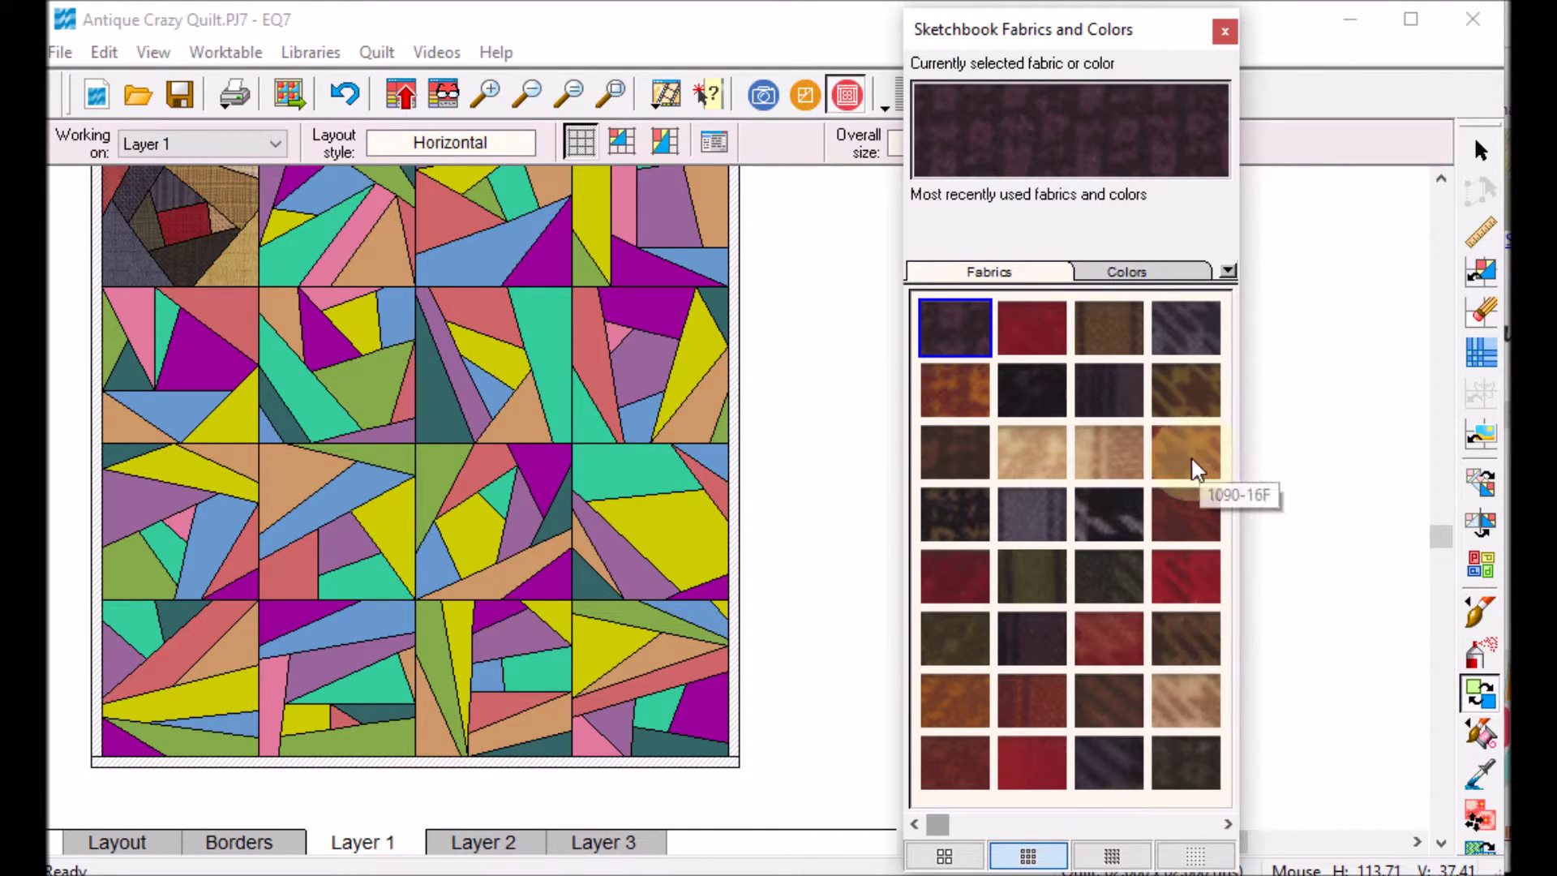
{"action": "left_click", "coordinate": [1188, 455]}
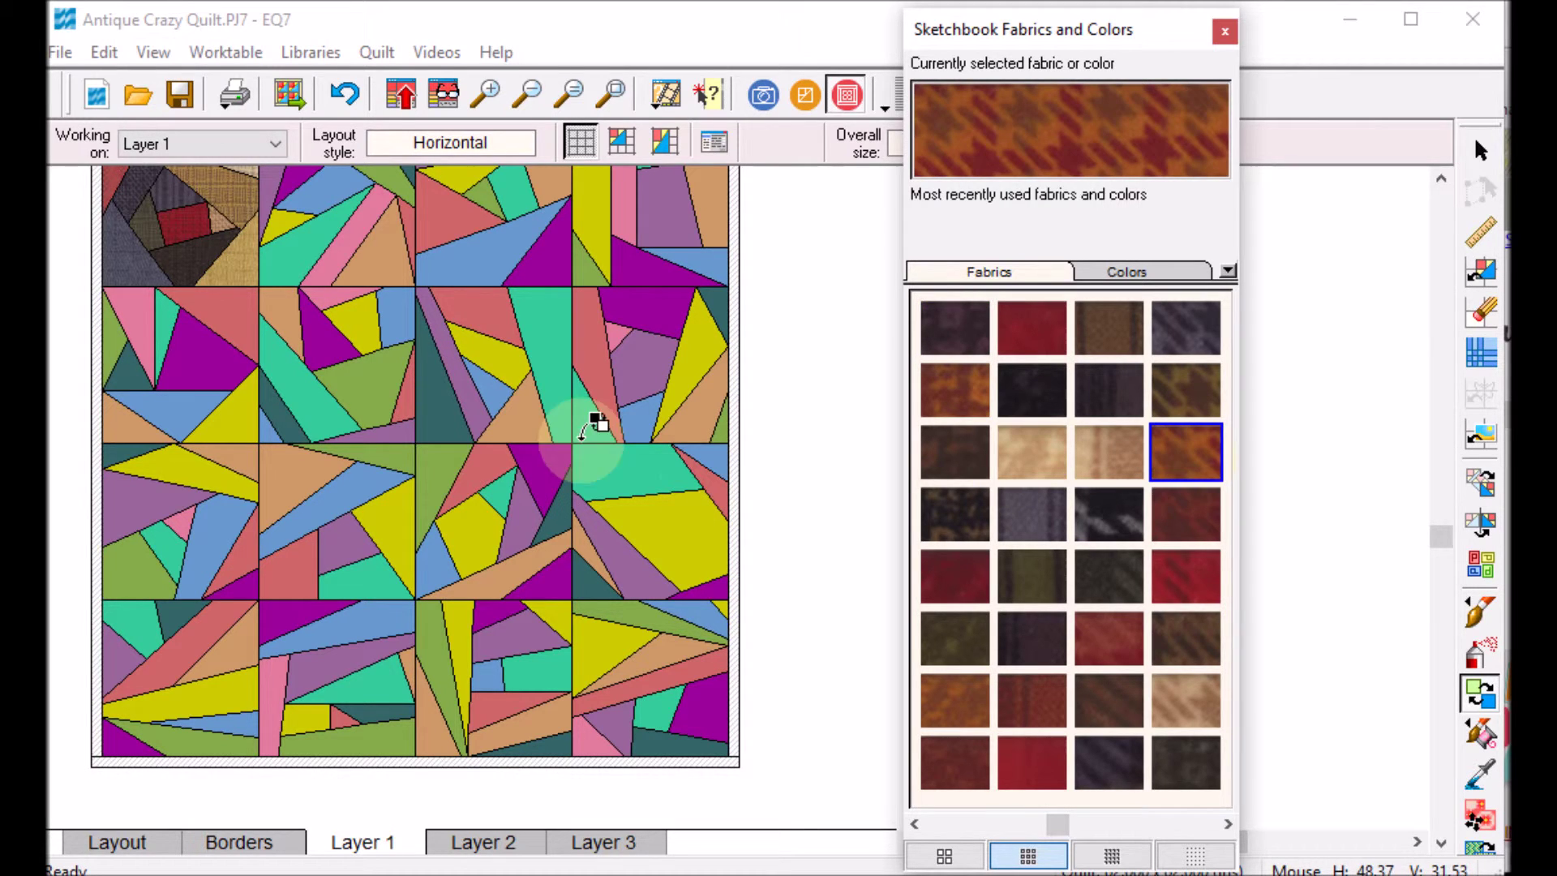
{"action": "left_click", "coordinate": [454, 398]}
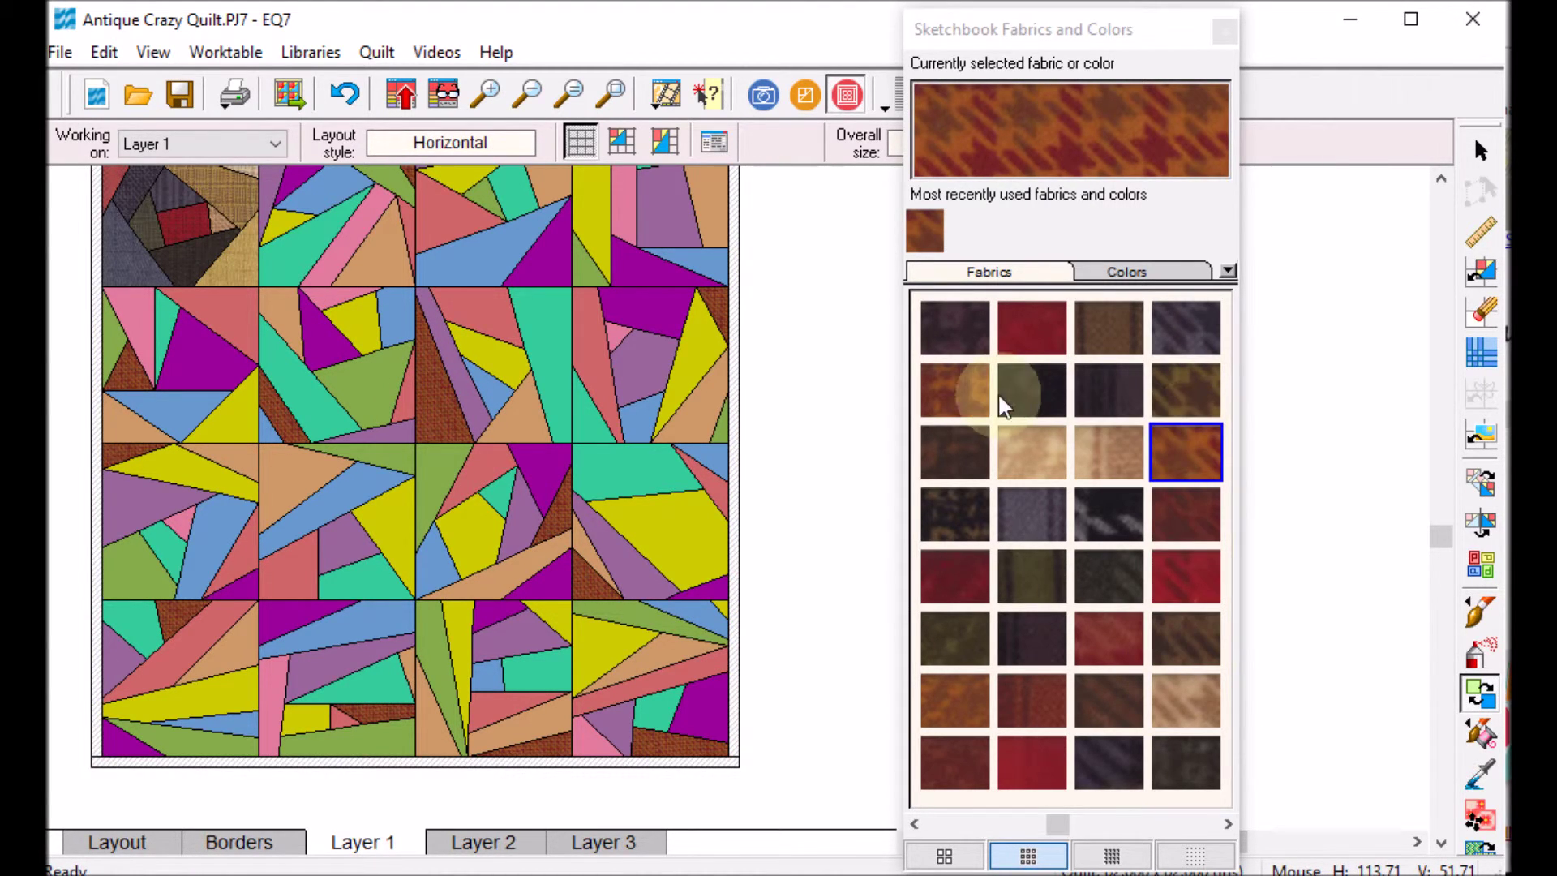
{"action": "left_click", "coordinate": [1040, 320]}
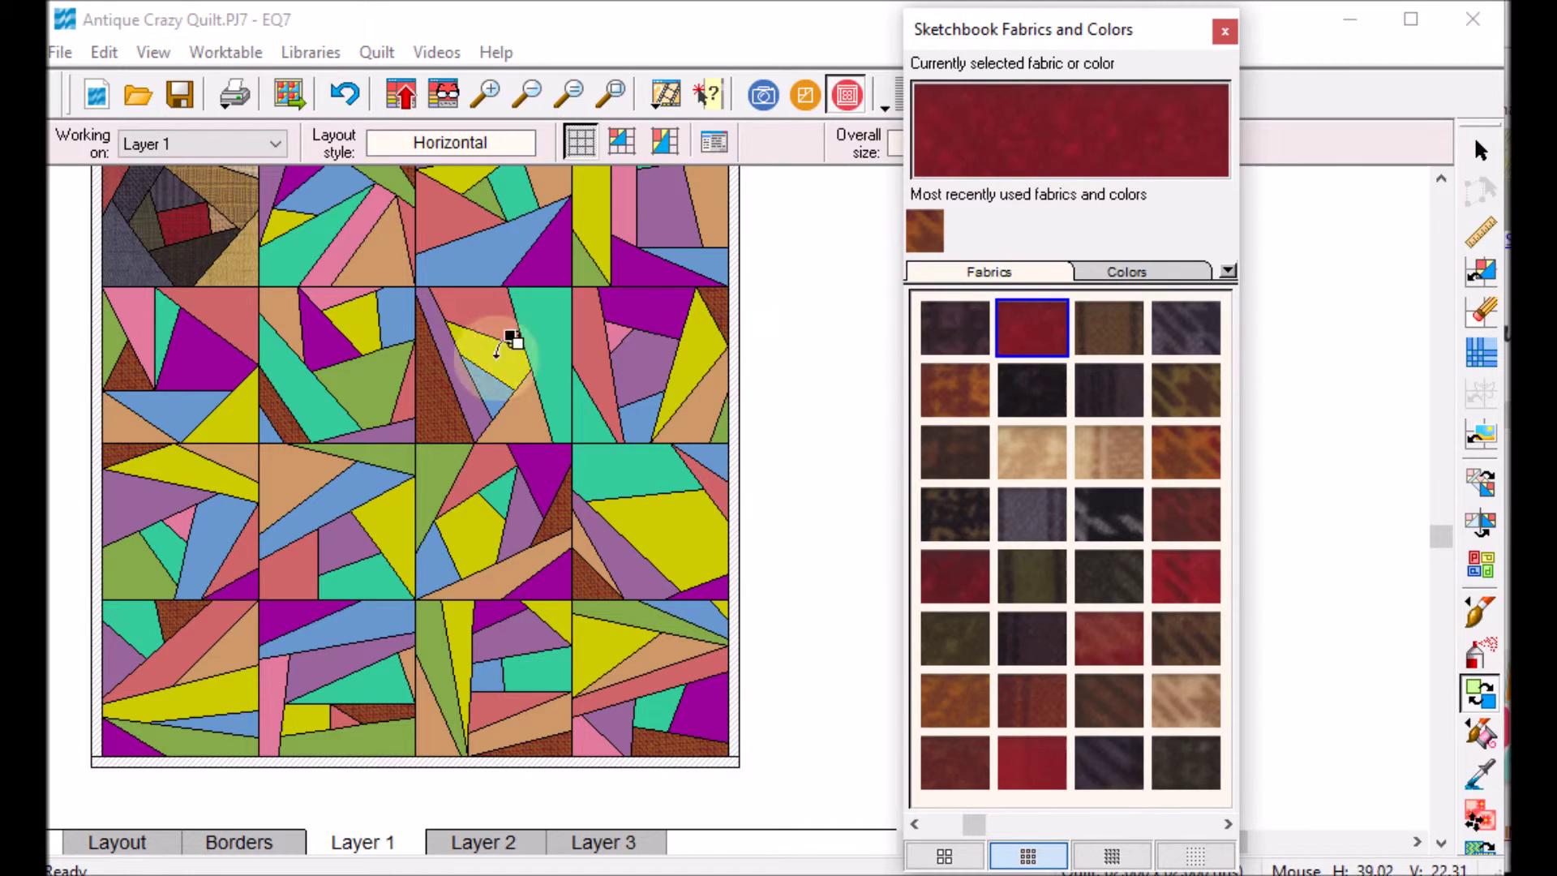
{"action": "left_click", "coordinate": [665, 298]}
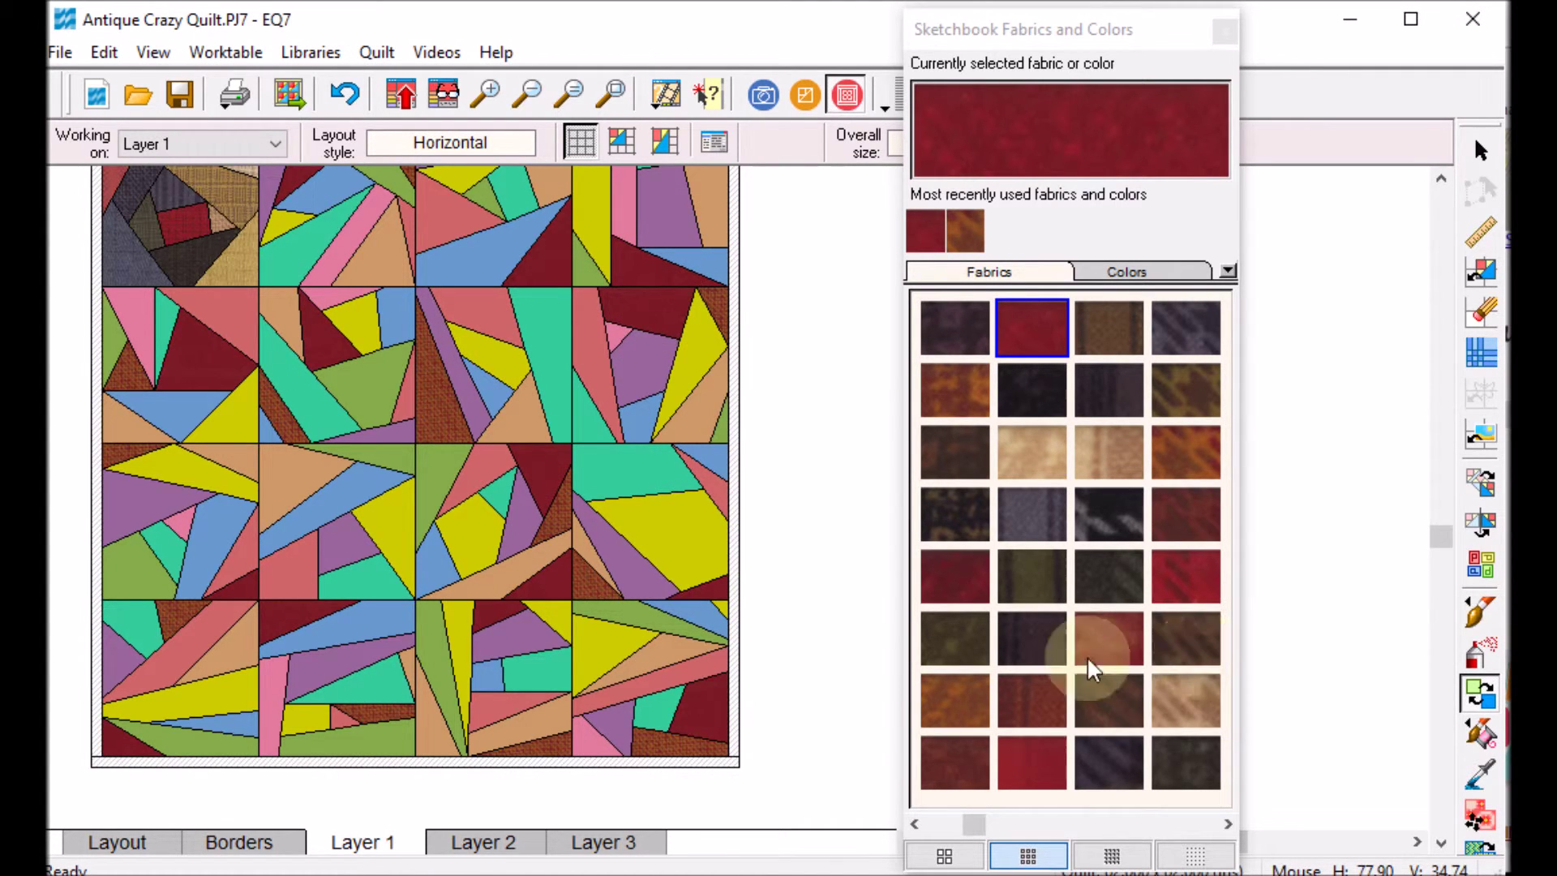
Swap two more quilt colours to olive and dusty pink wool fabrics
{"action": "left_click_drag", "start_coordinate": [991, 835], "coordinate": [1098, 824]}
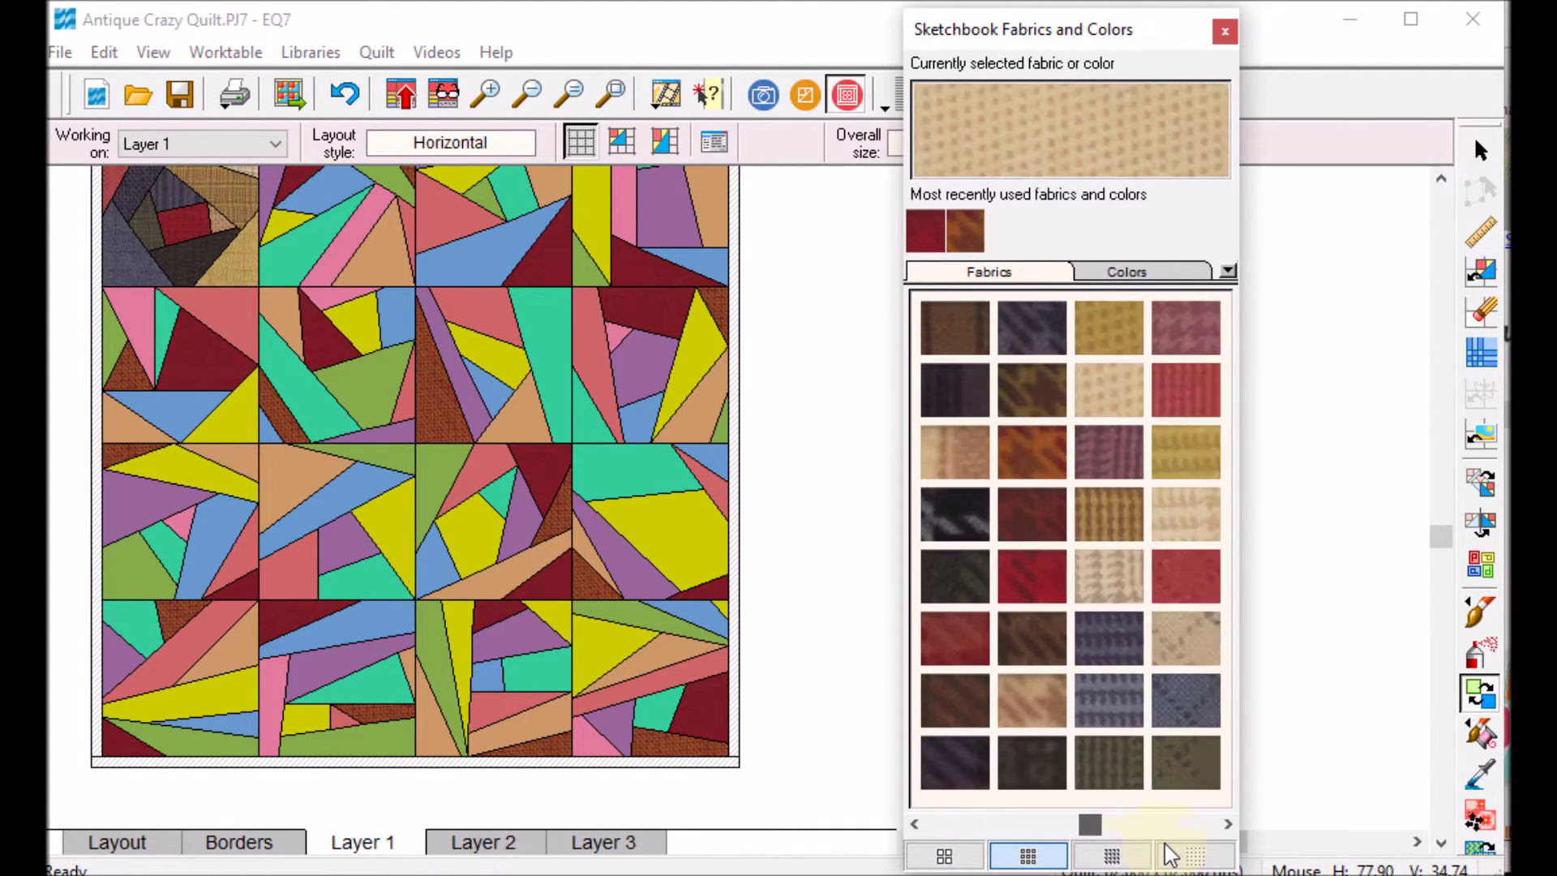
{"action": "left_click", "coordinate": [1042, 523]}
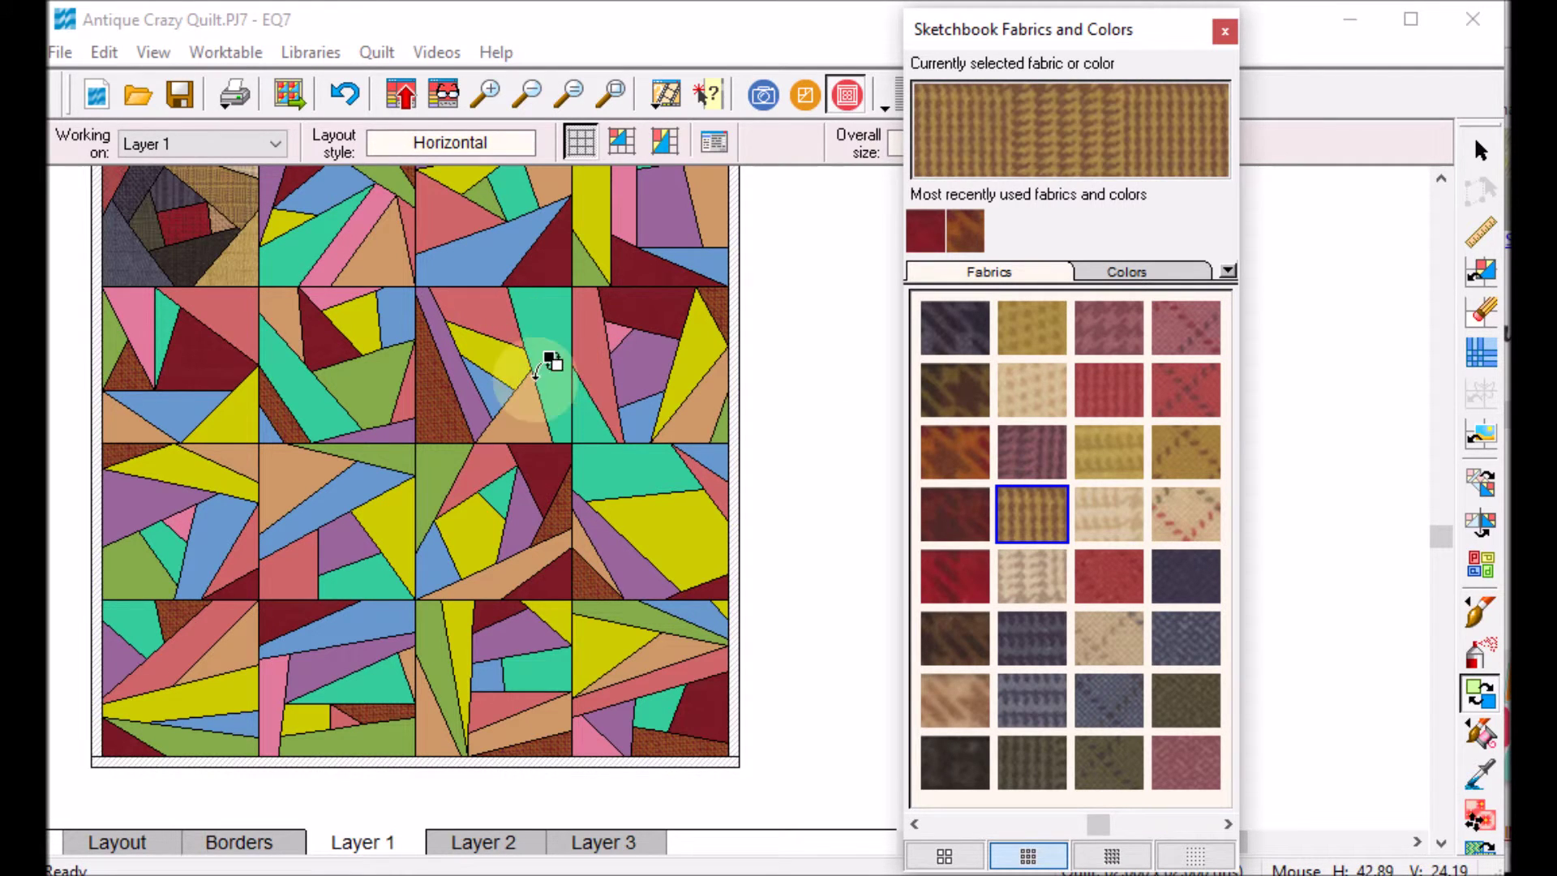
{"action": "left_click", "coordinate": [1031, 762]}
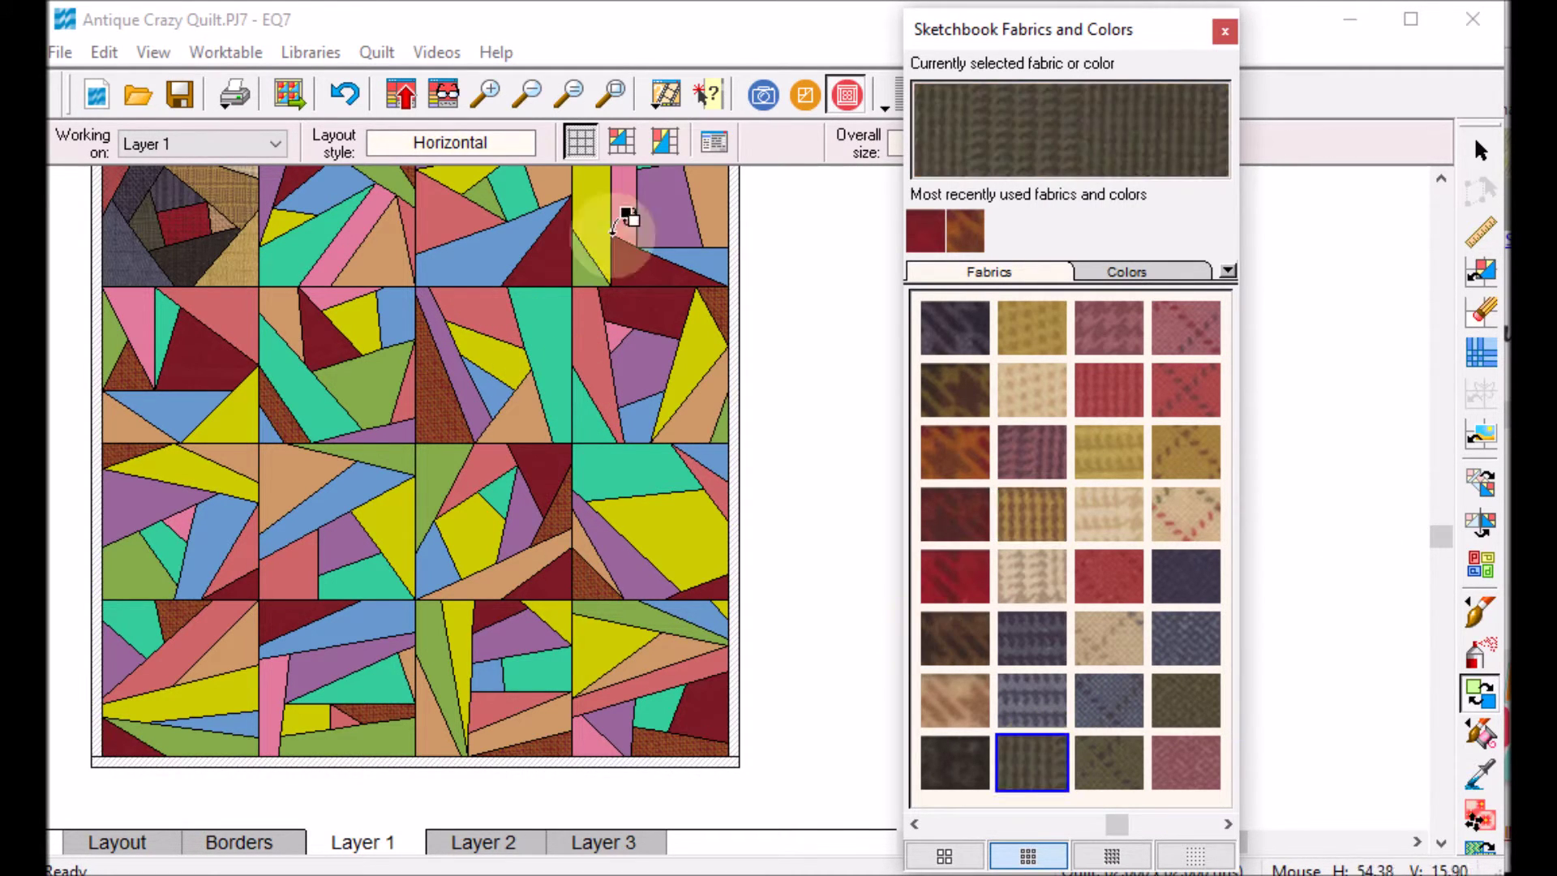
{"action": "left_click", "coordinate": [542, 326]}
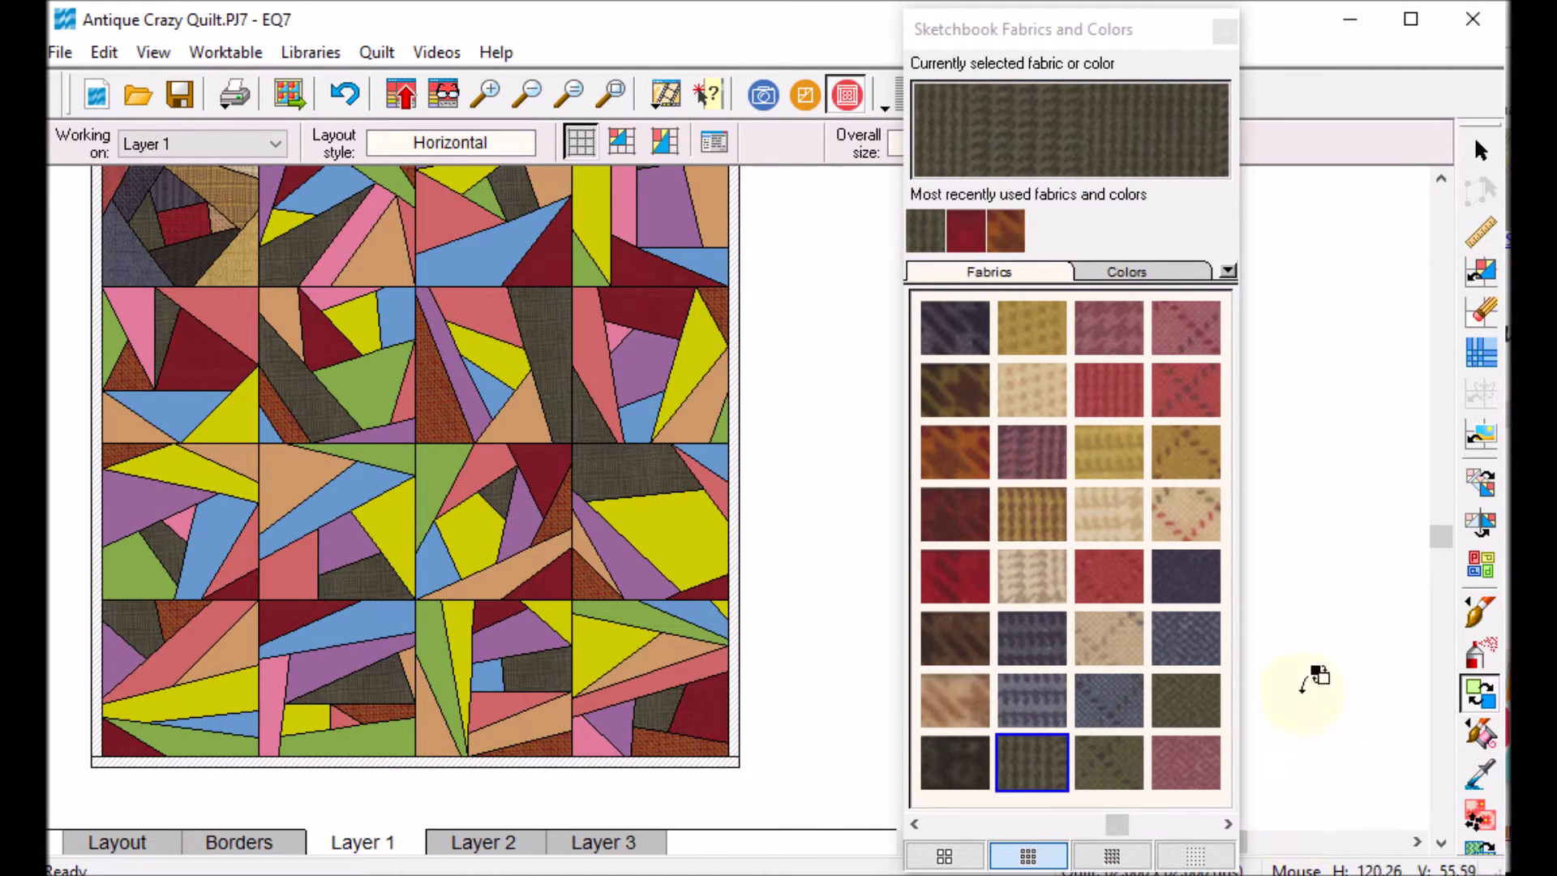
{"action": "left_click", "coordinate": [1185, 762]}
{"action": "left_click", "coordinate": [568, 326]}
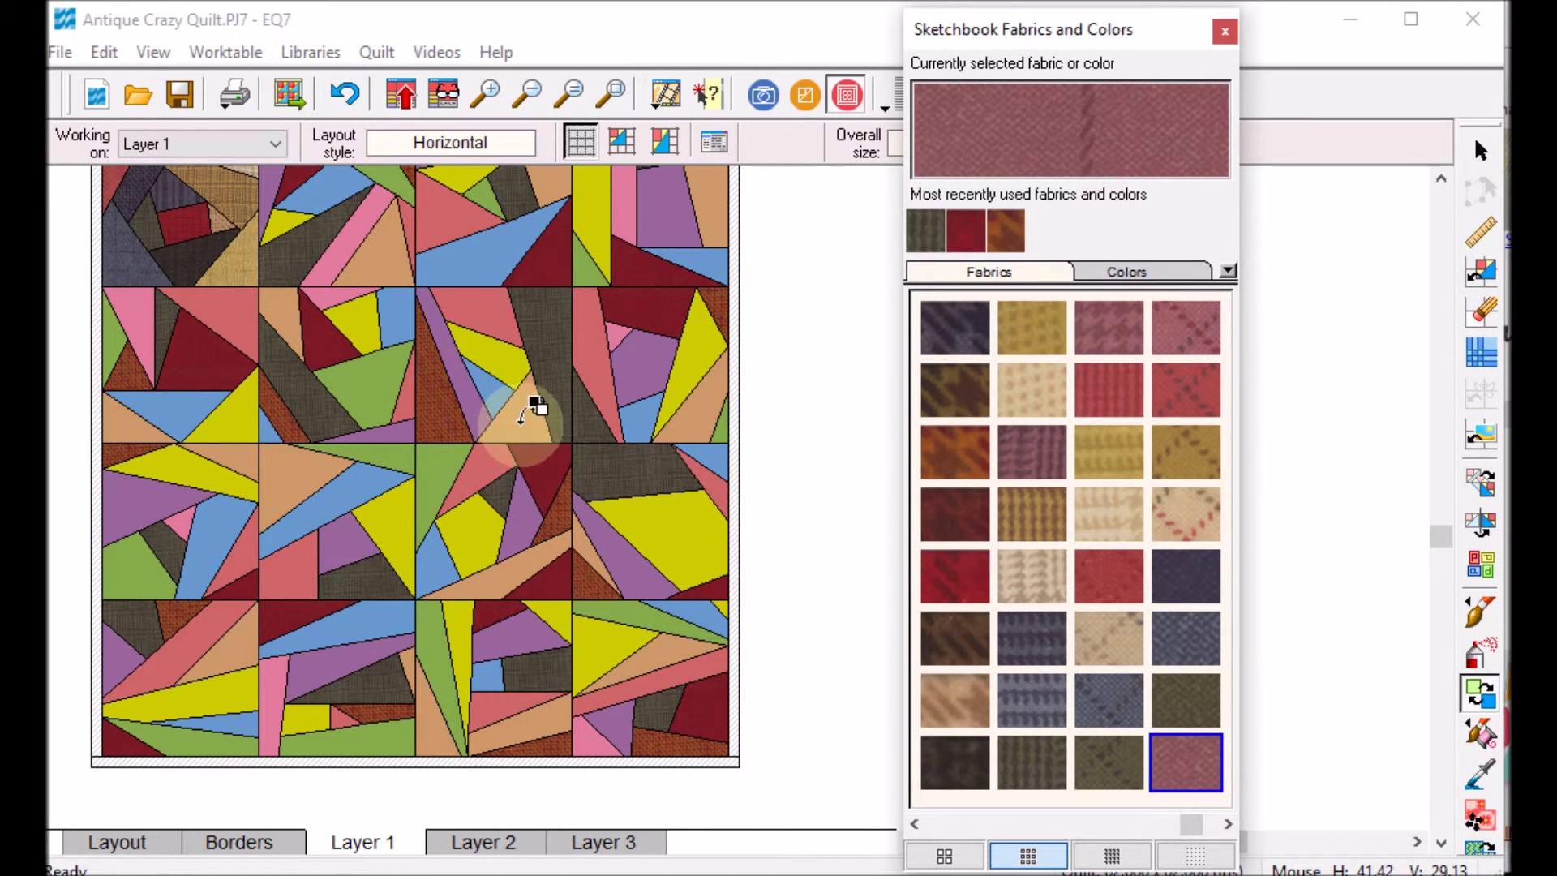
Swap colours to gold dotted wool, yellow to red, blue to tan crosshatch, green to gold
{"action": "left_click", "coordinate": [1189, 459]}
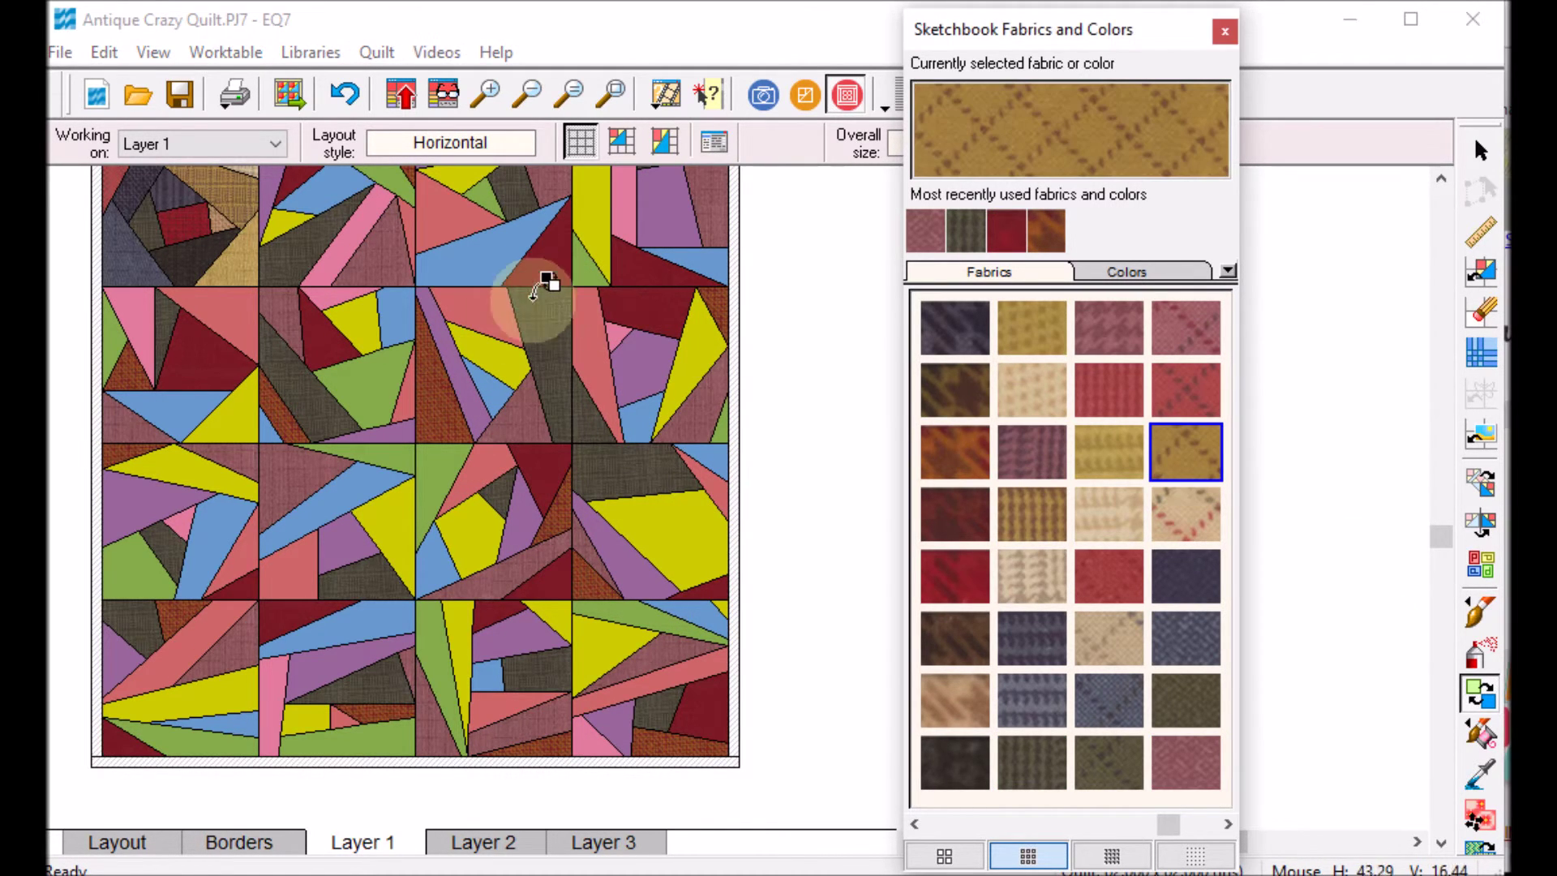
{"action": "left_click", "coordinate": [519, 290]}
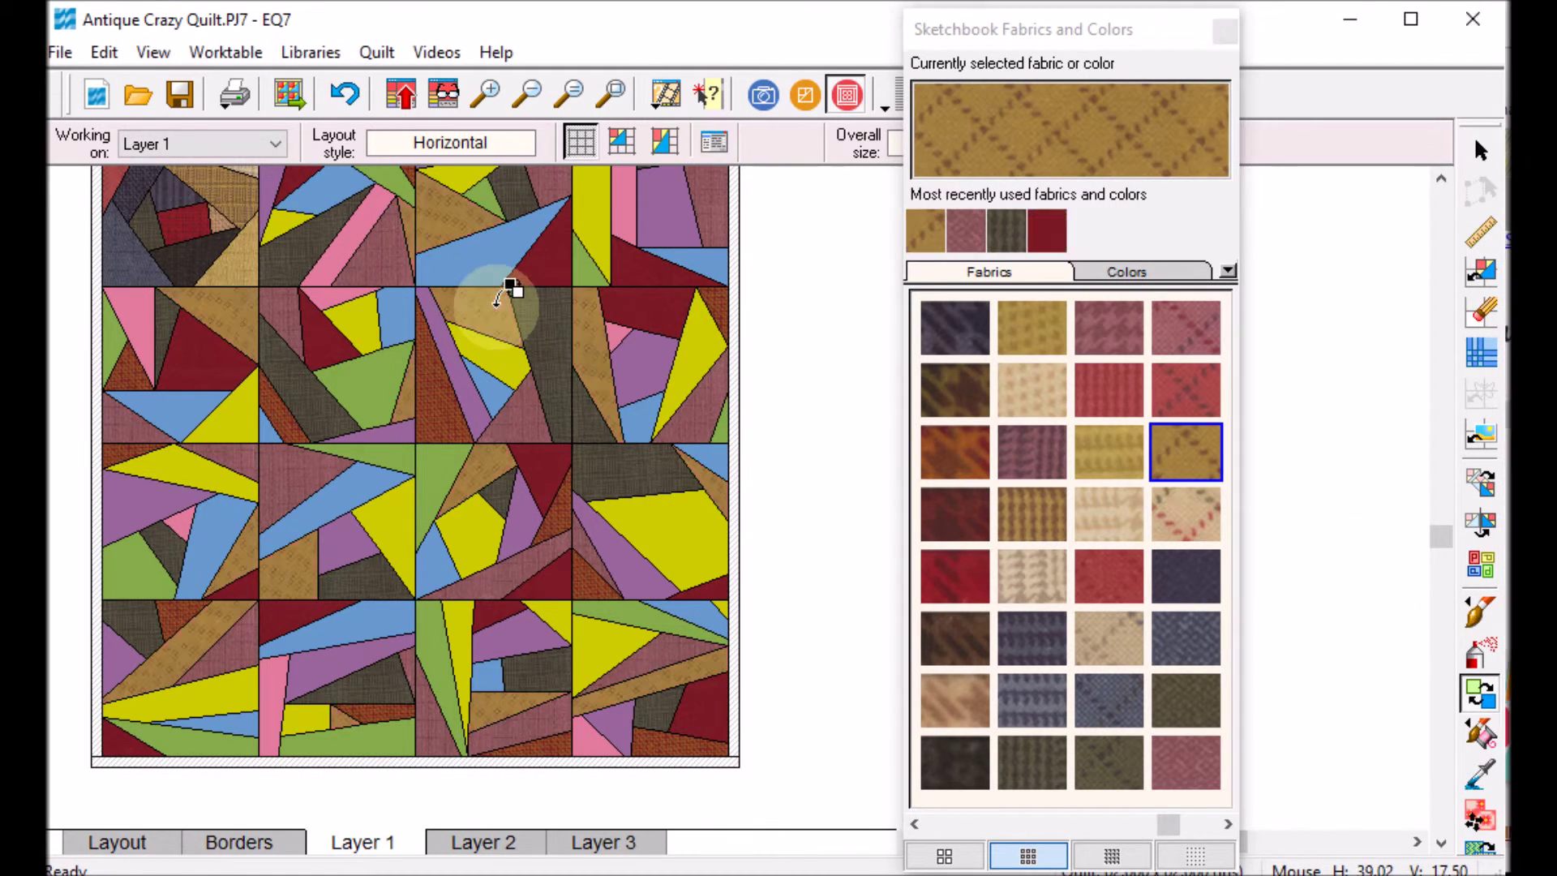
{"action": "left_click", "coordinate": [1104, 574]}
{"action": "left_click", "coordinate": [514, 337]}
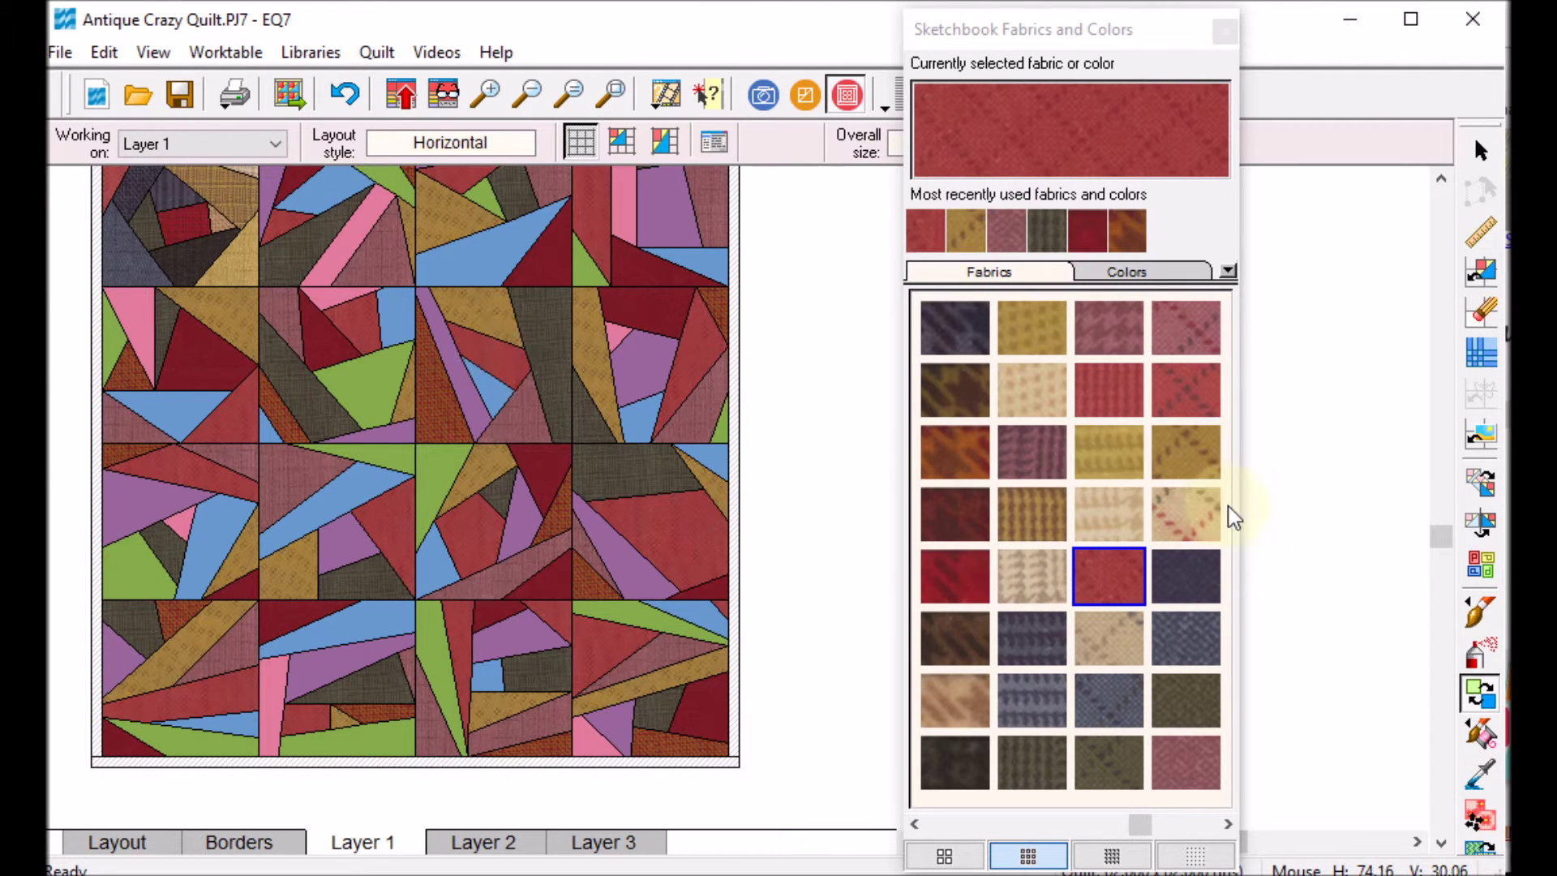
{"action": "left_click", "coordinate": [1108, 637]}
{"action": "left_click", "coordinate": [500, 387]}
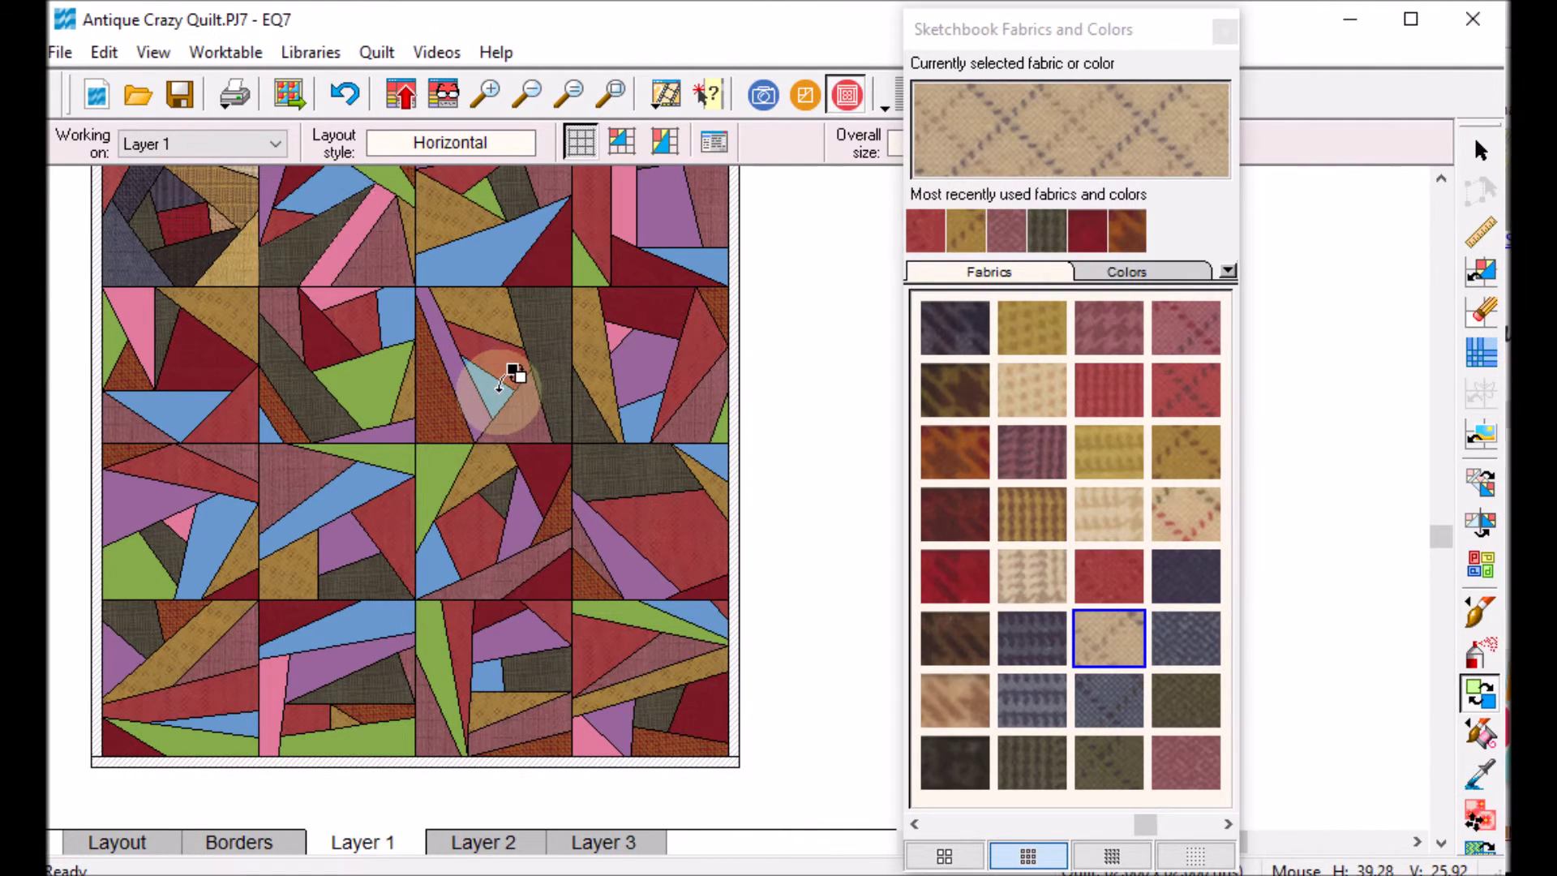
{"action": "left_click", "coordinate": [1052, 341]}
{"action": "left_click", "coordinate": [671, 372]}
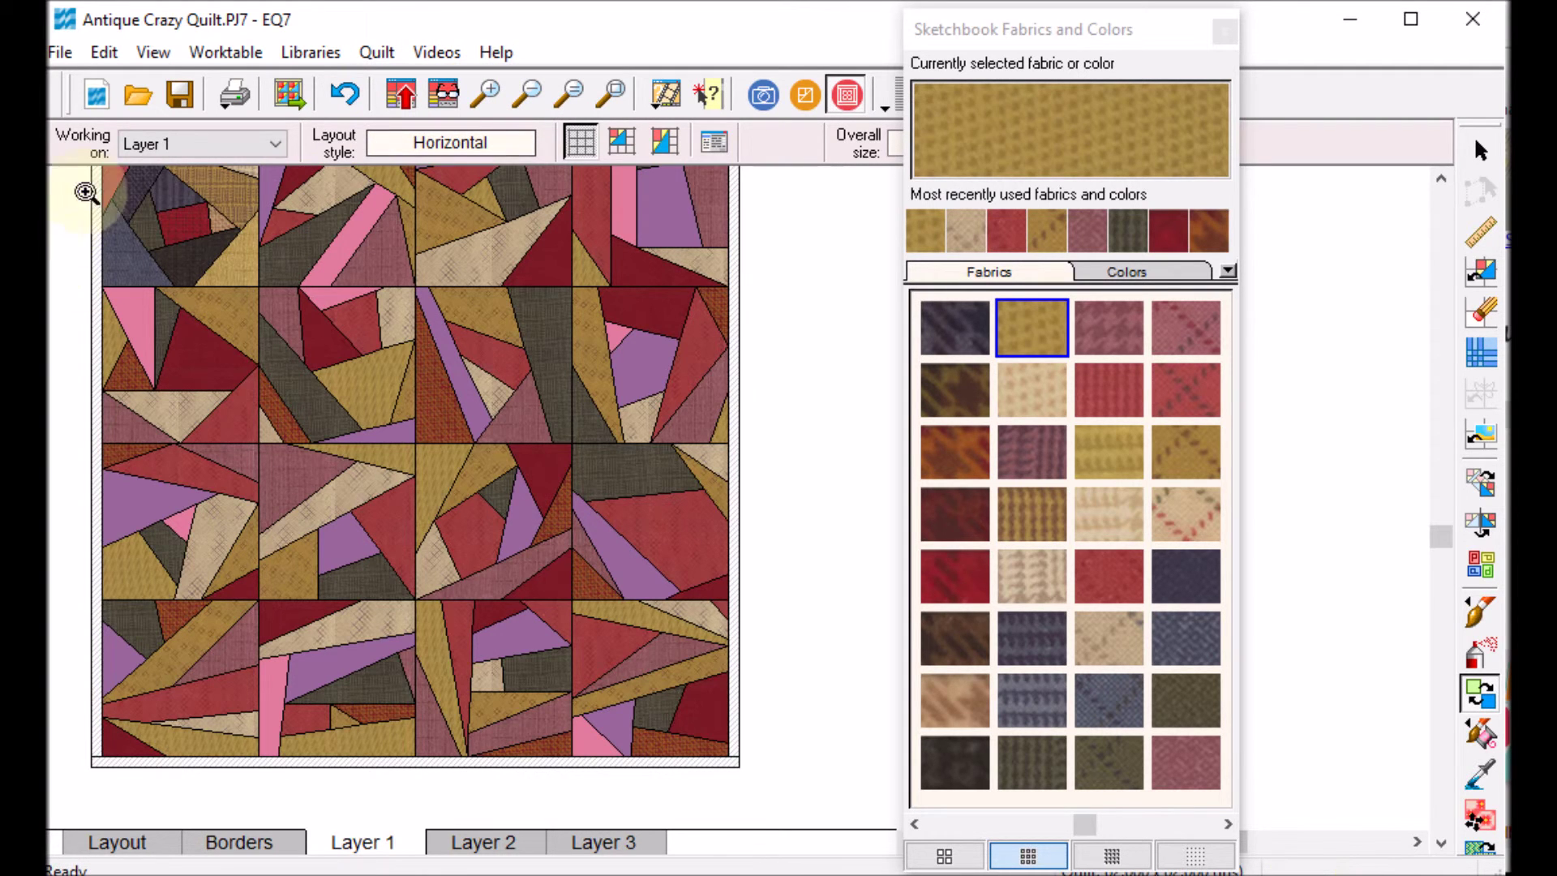
Zoom in, swap pink strips to dark blue and purple to beige wool, then close fabric palette
{"action": "left_click", "coordinate": [590, 527]}
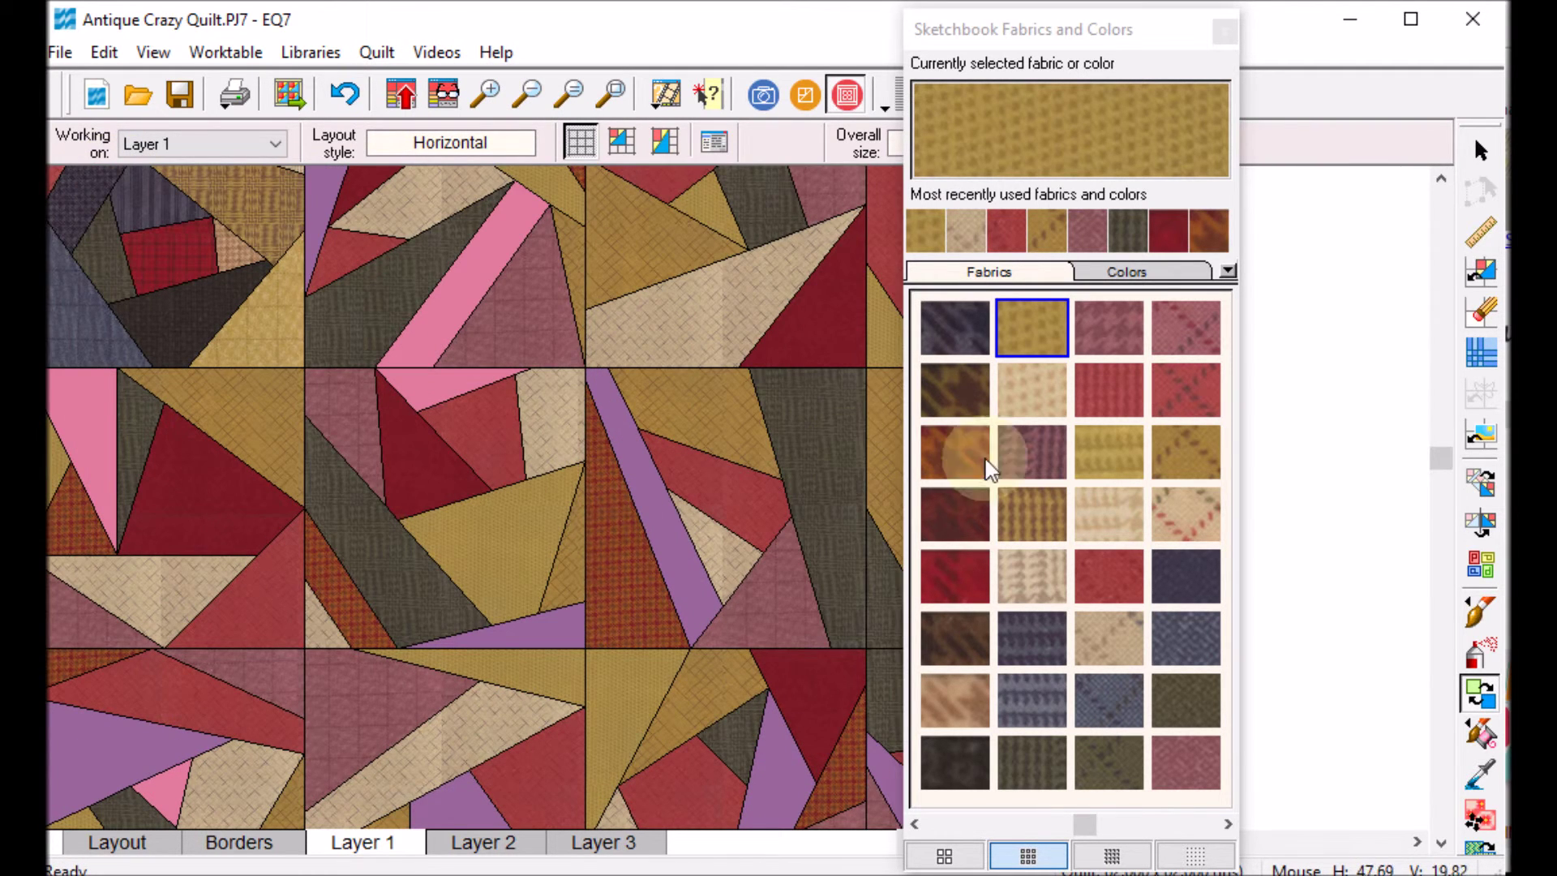
{"action": "left_click", "coordinate": [1199, 641]}
{"action": "left_click", "coordinate": [497, 235]}
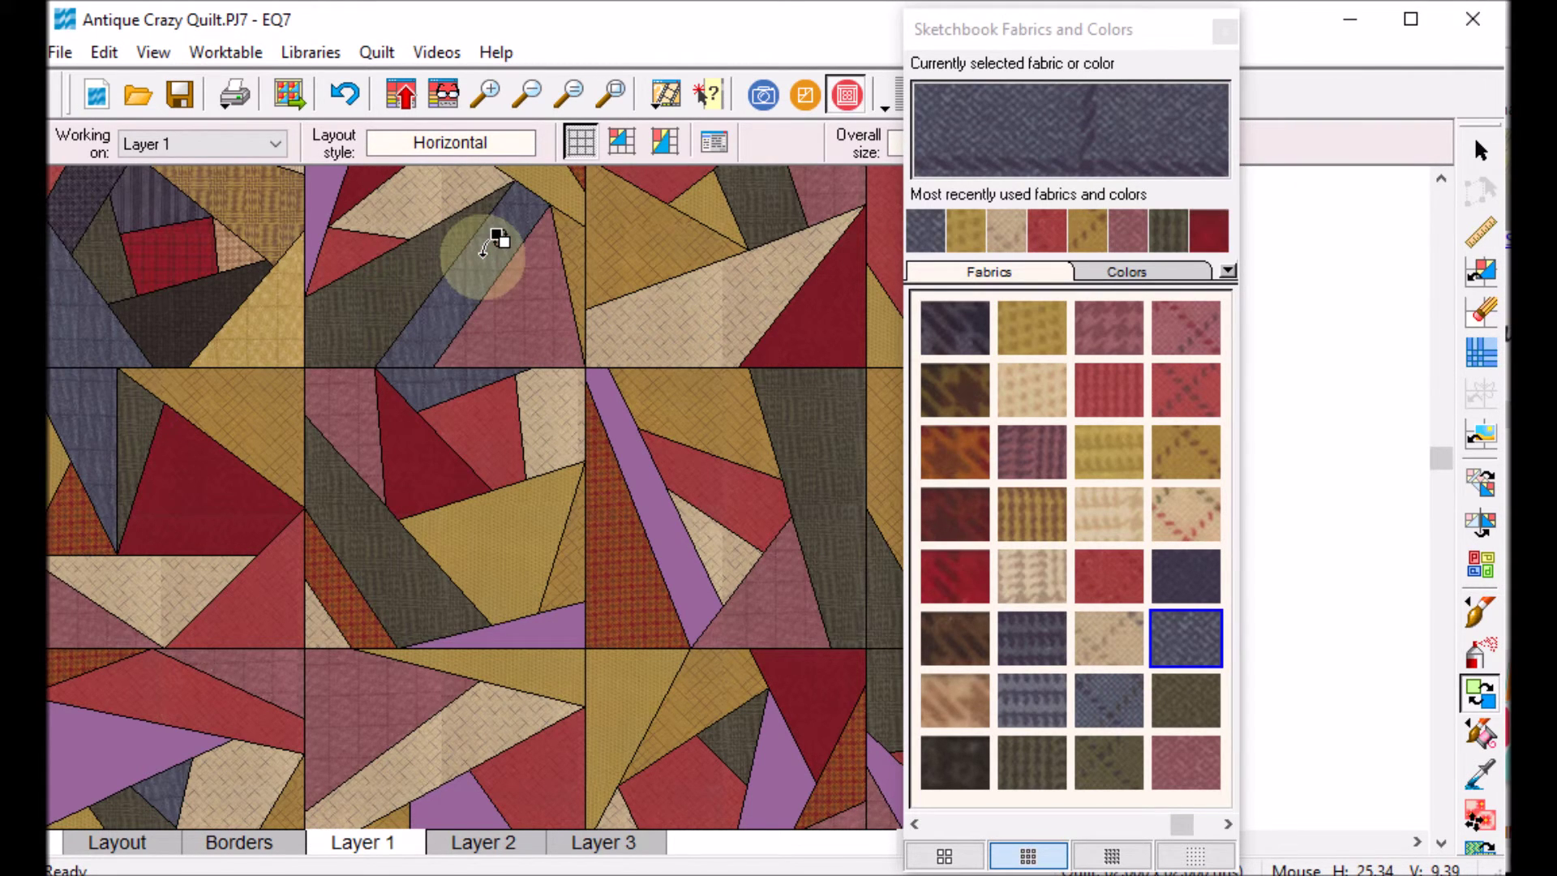
{"action": "left_click", "coordinate": [1174, 536]}
{"action": "left_click", "coordinate": [324, 178]}
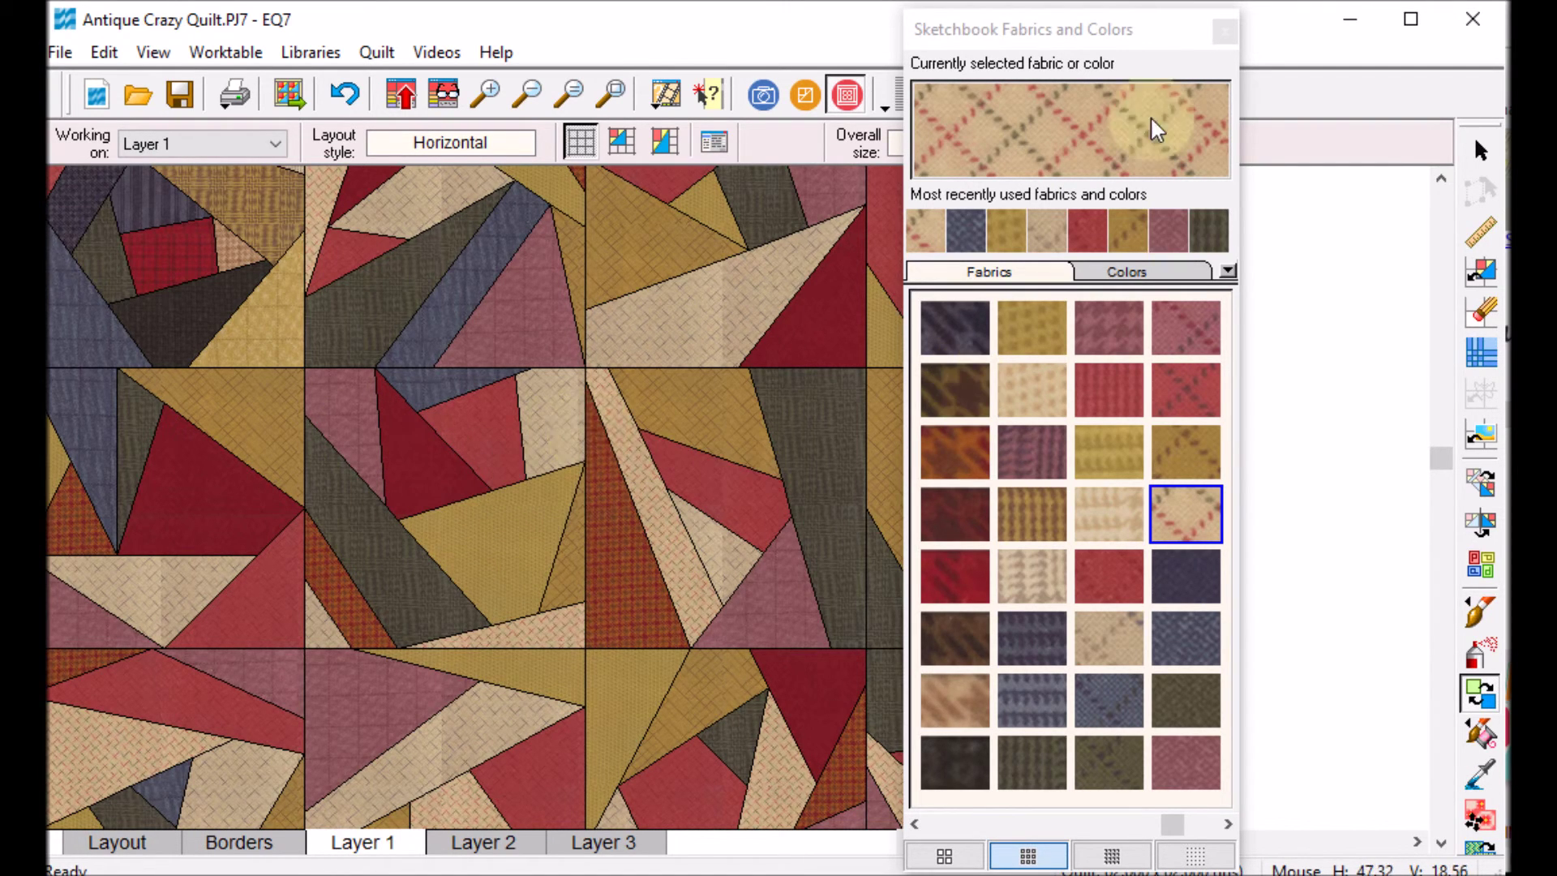
{"action": "left_click", "coordinate": [1224, 33]}
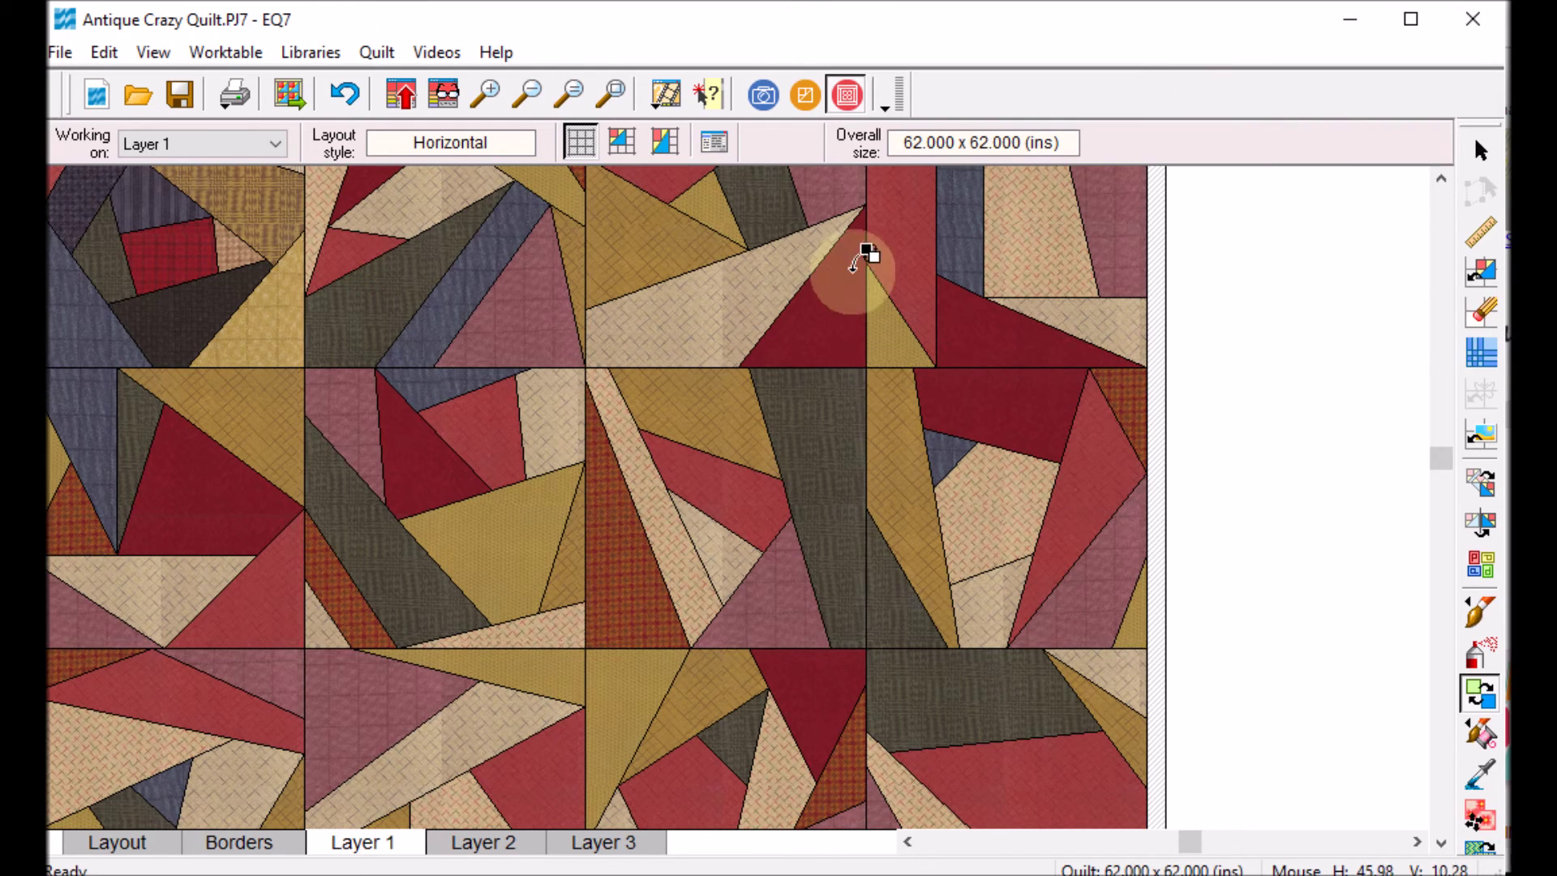